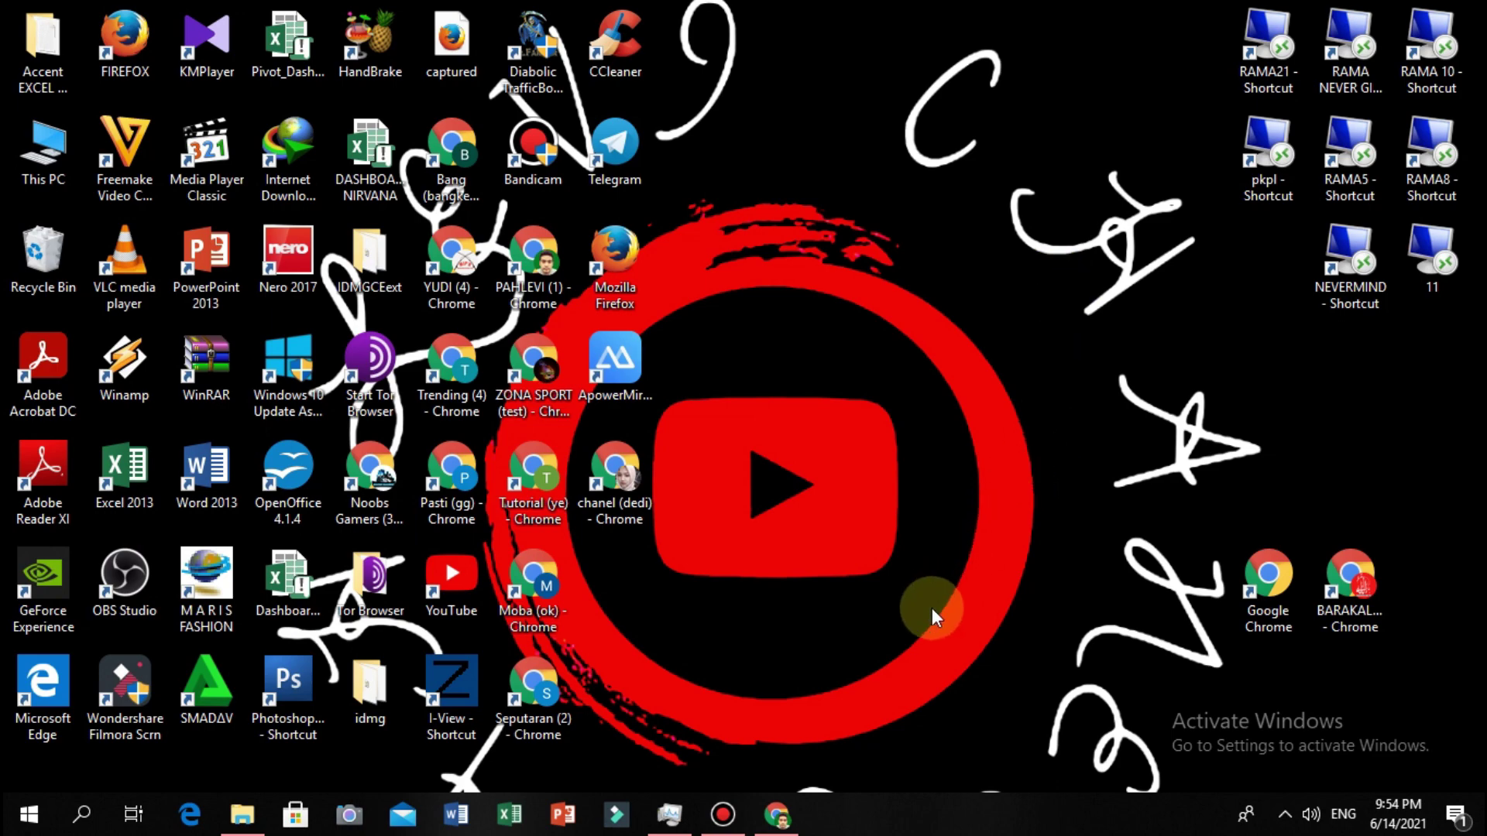
Restore the Chrome window showing the Shopee Indonesia homepage.
left_click(790, 804)
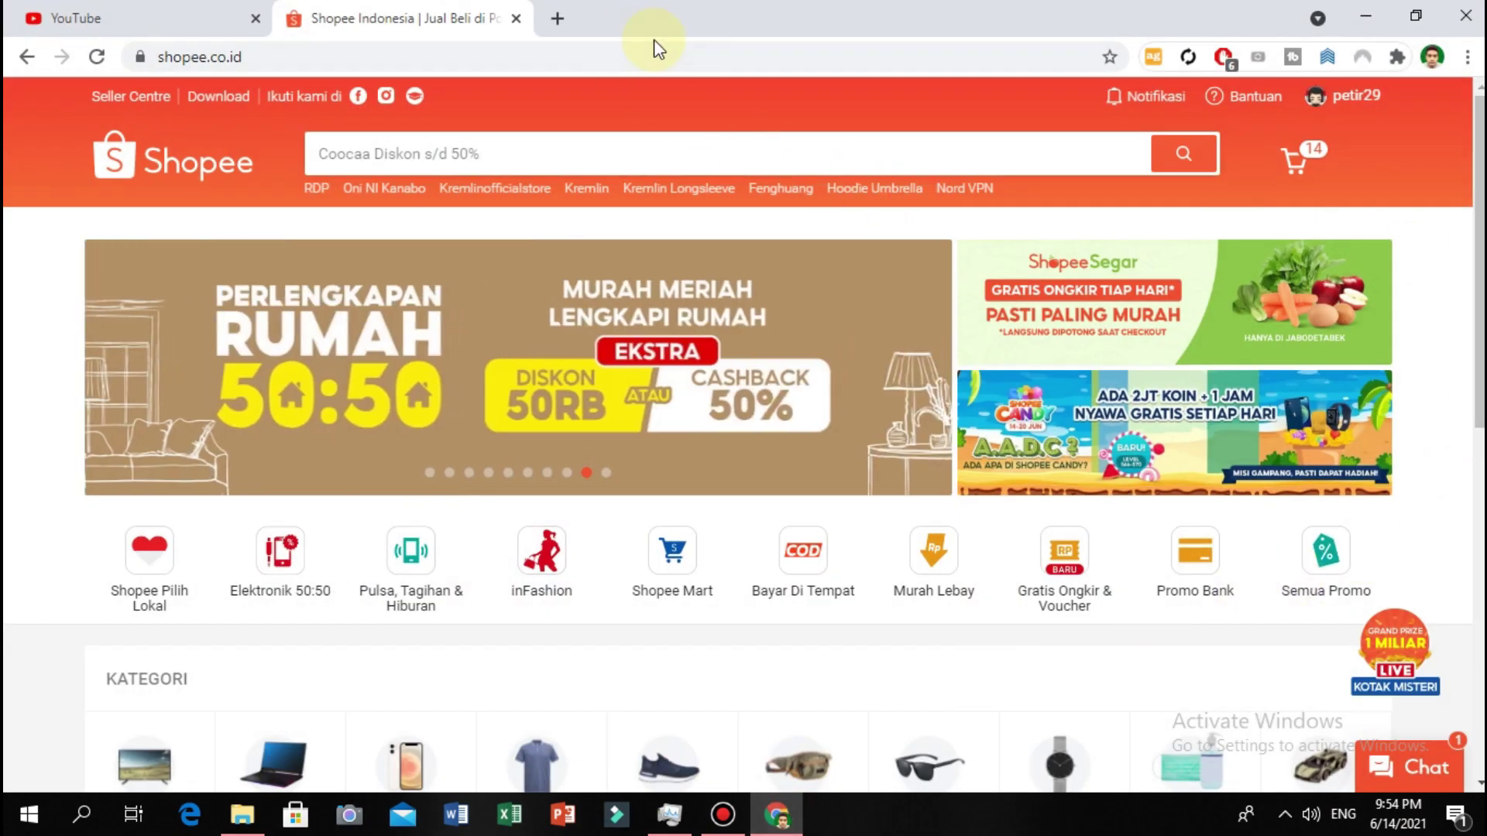
From the notifications, review the shipped order of 3 RDP / VPS Windows items totalling Rp184.890.
mouse_move(1177, 99)
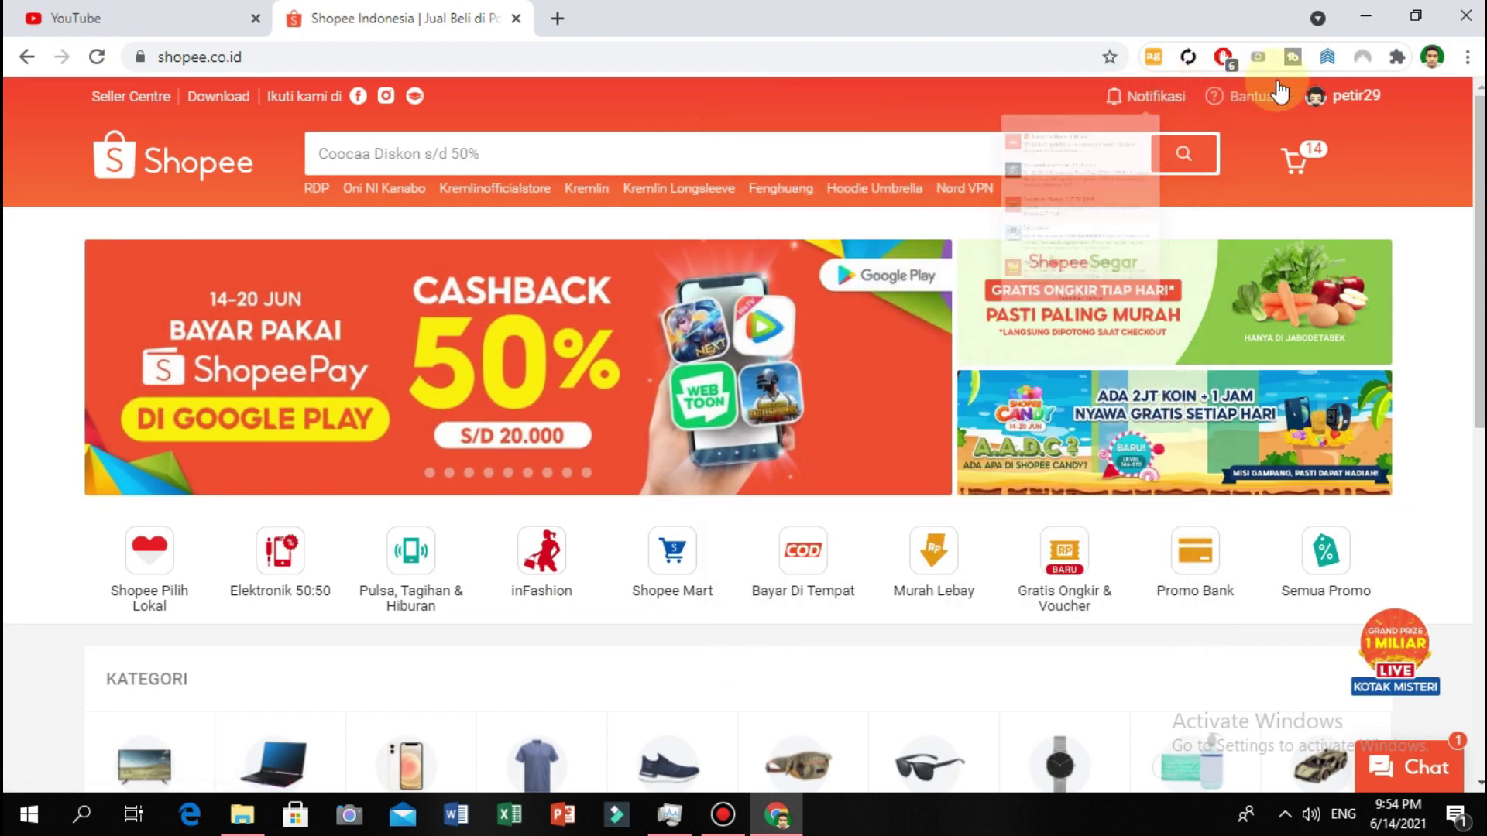
left_click(1135, 99)
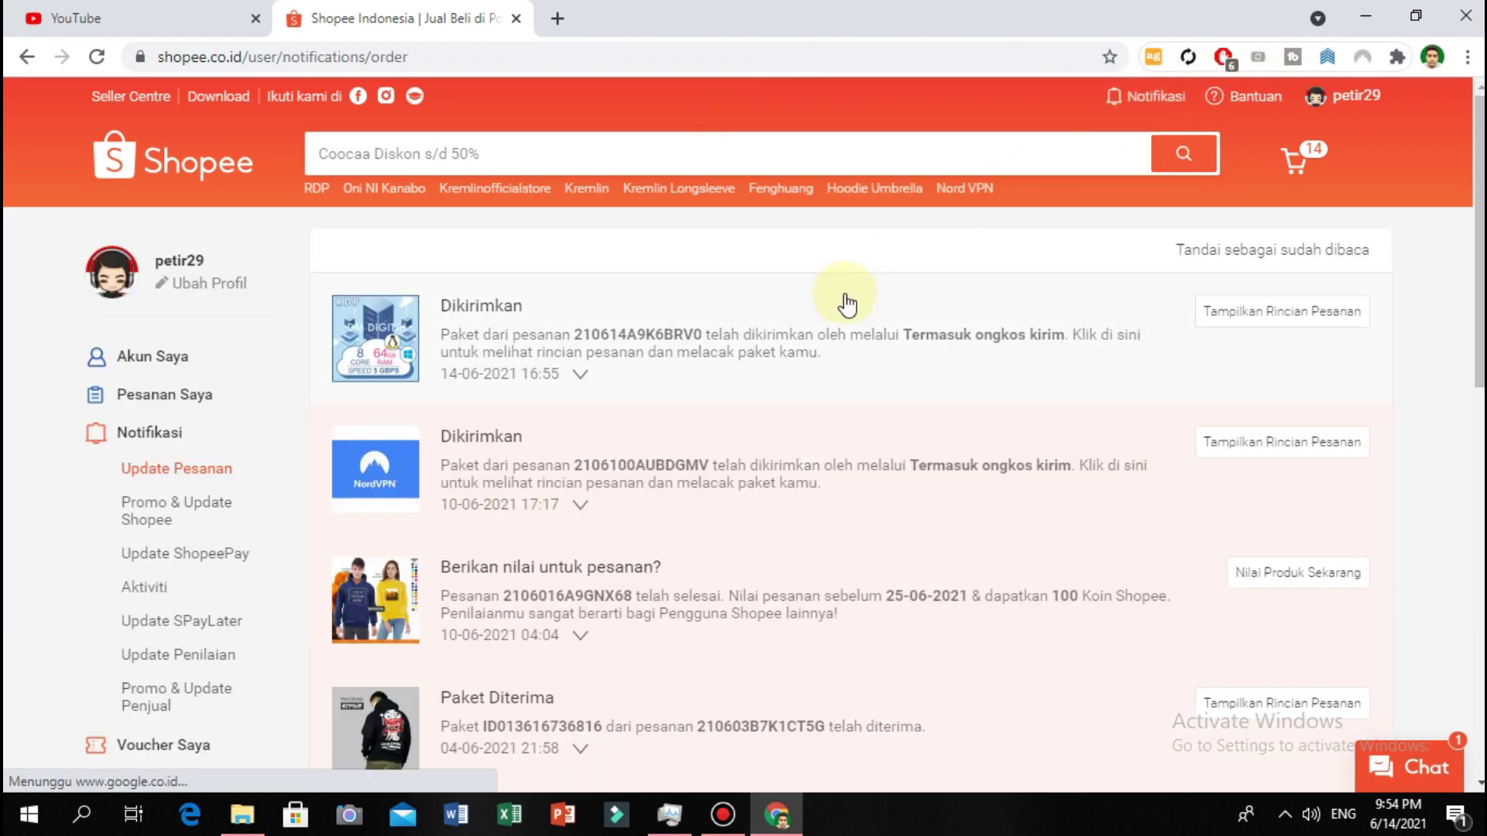
left_click(843, 305)
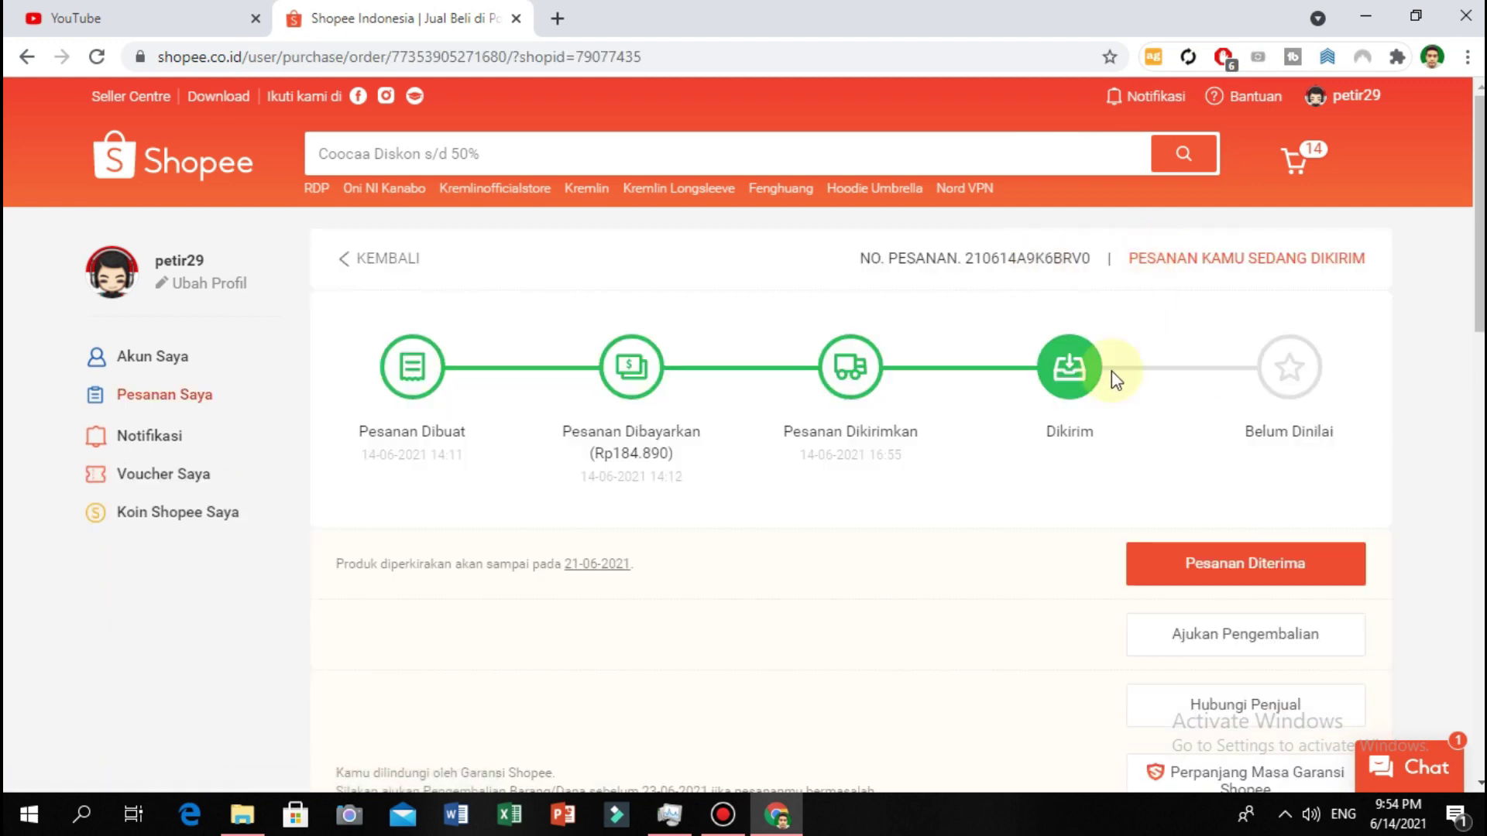
scroll(1022, 455, "down", 1)
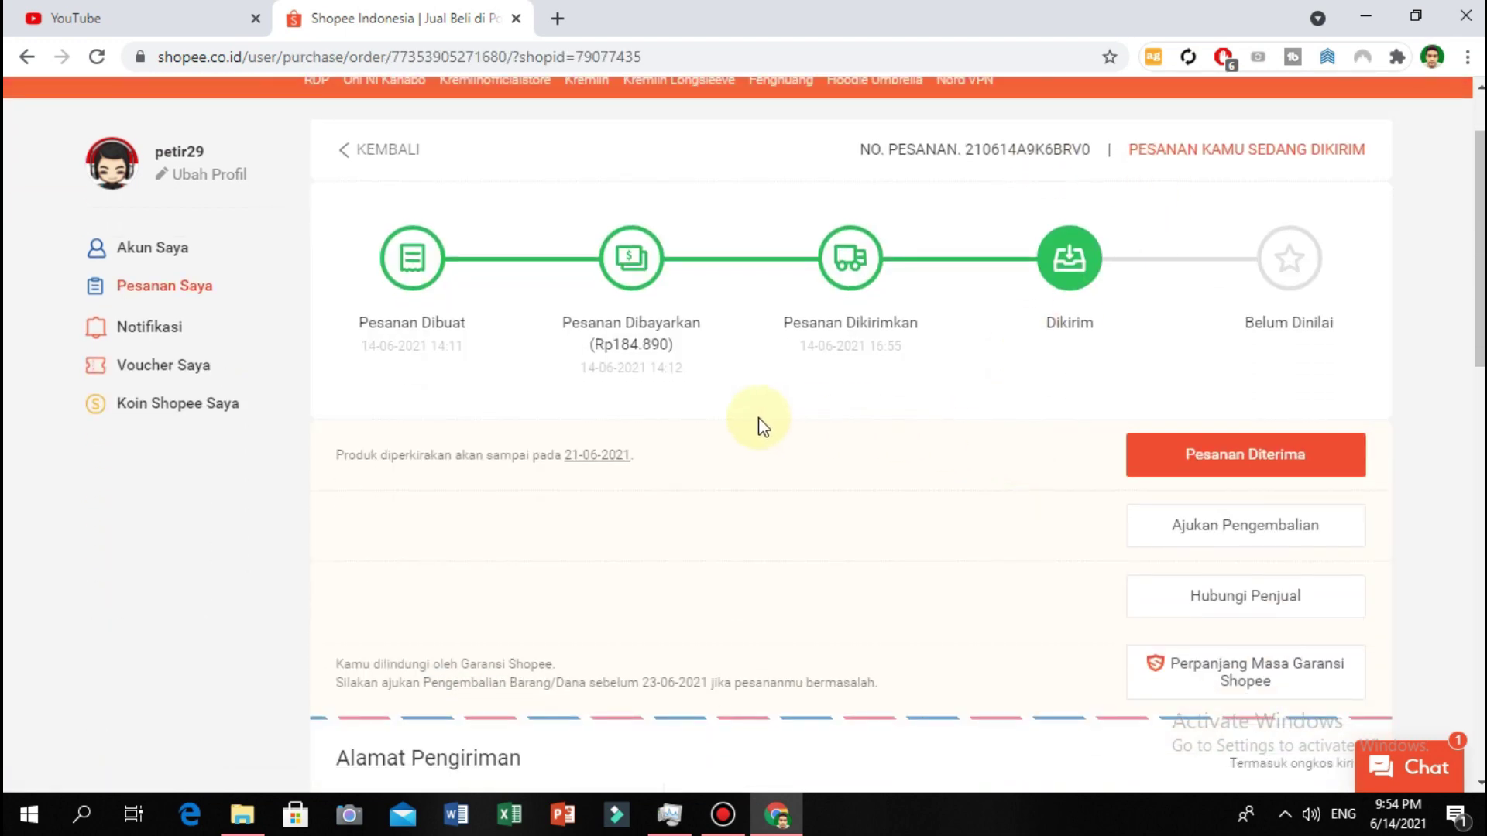
scroll(939, 419, "down", 9)
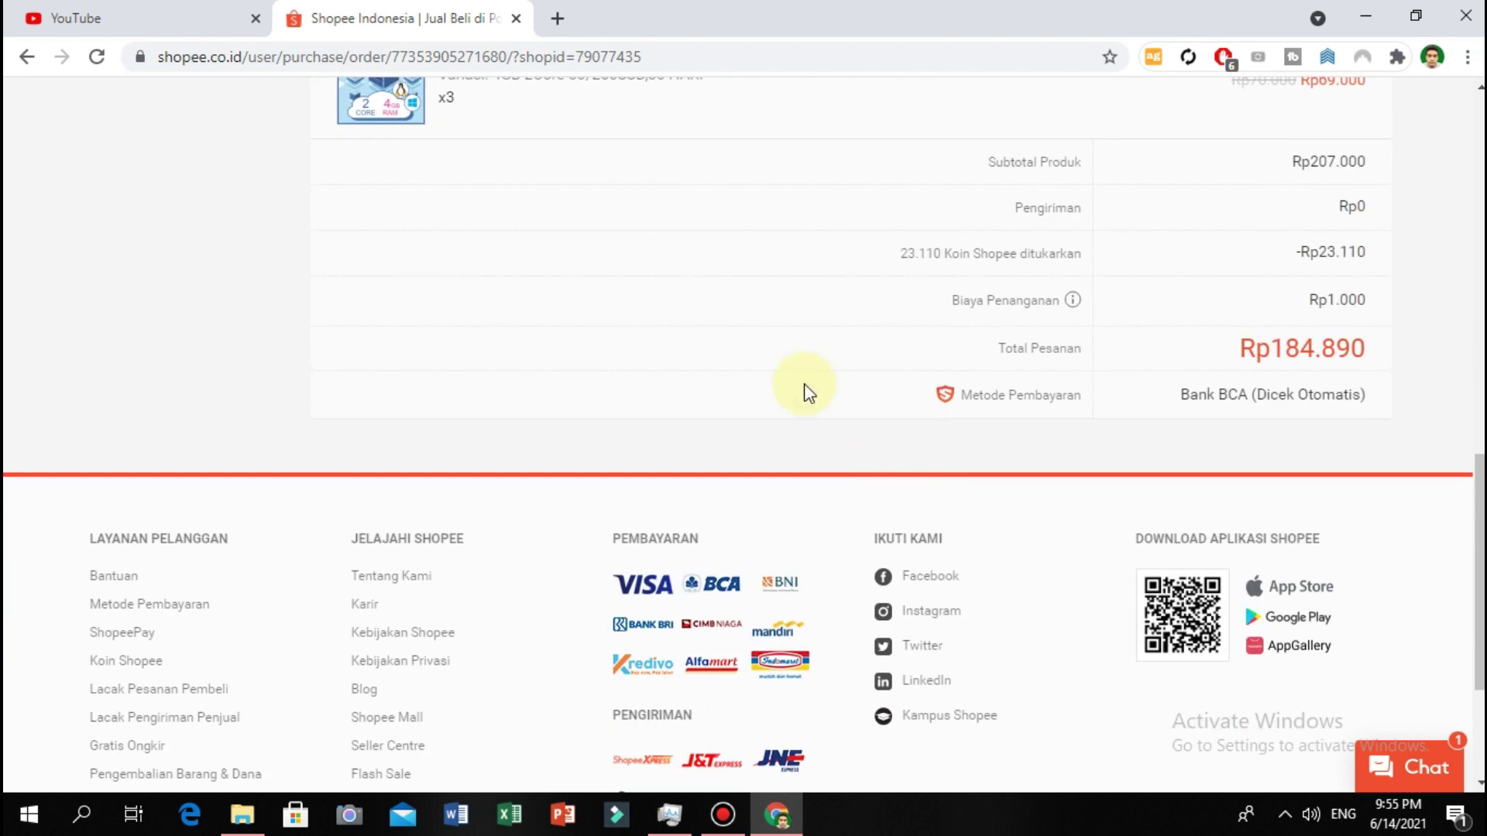
scroll(775, 372, "up", 1)
scroll(749, 351, "up", 1)
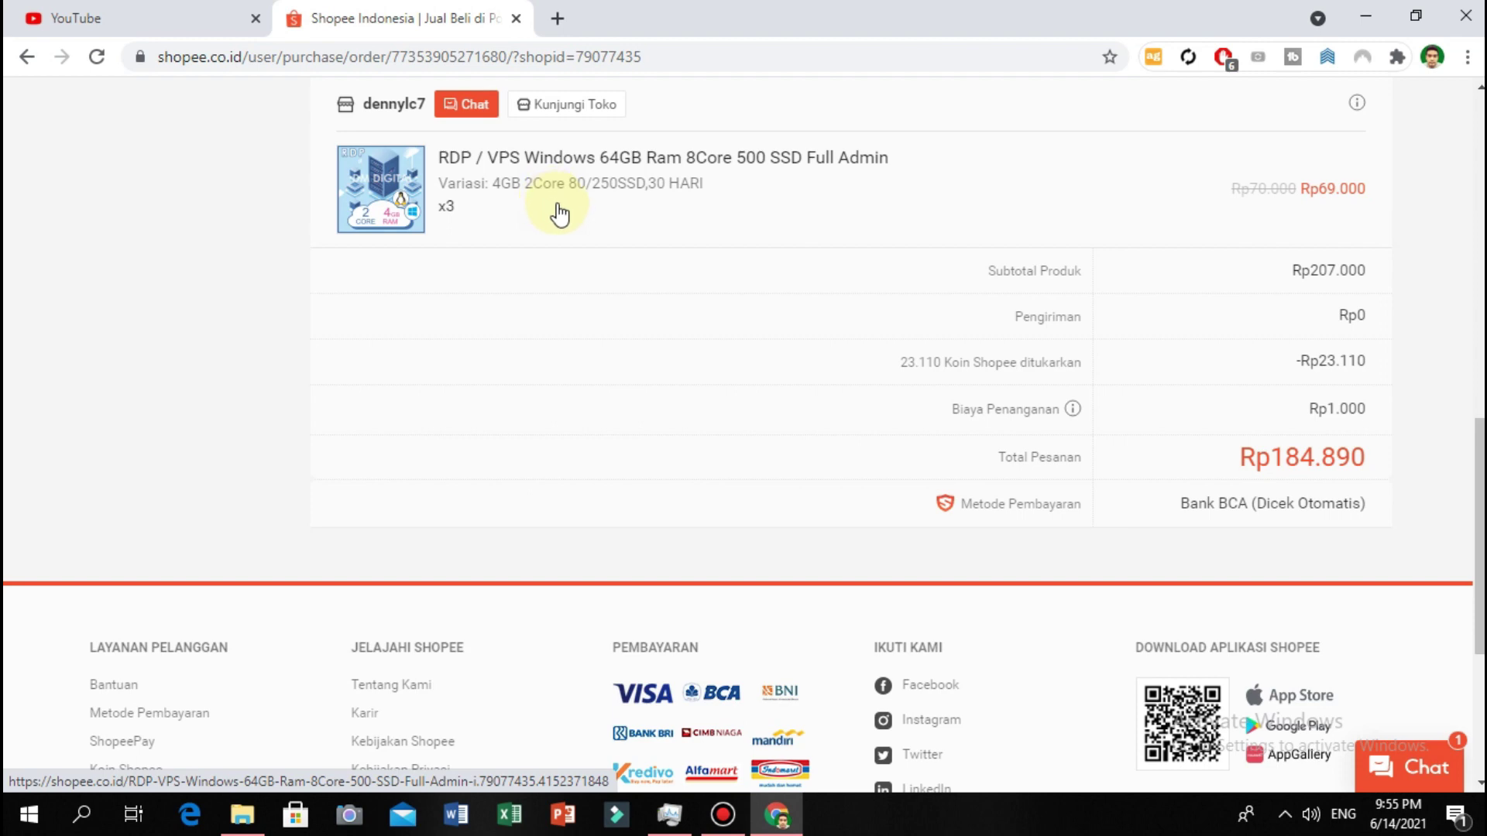
Go to the purchased RDP / VPS Windows product page and select the 4GB 2Core 80/250SSD specification.
left_click(731, 163)
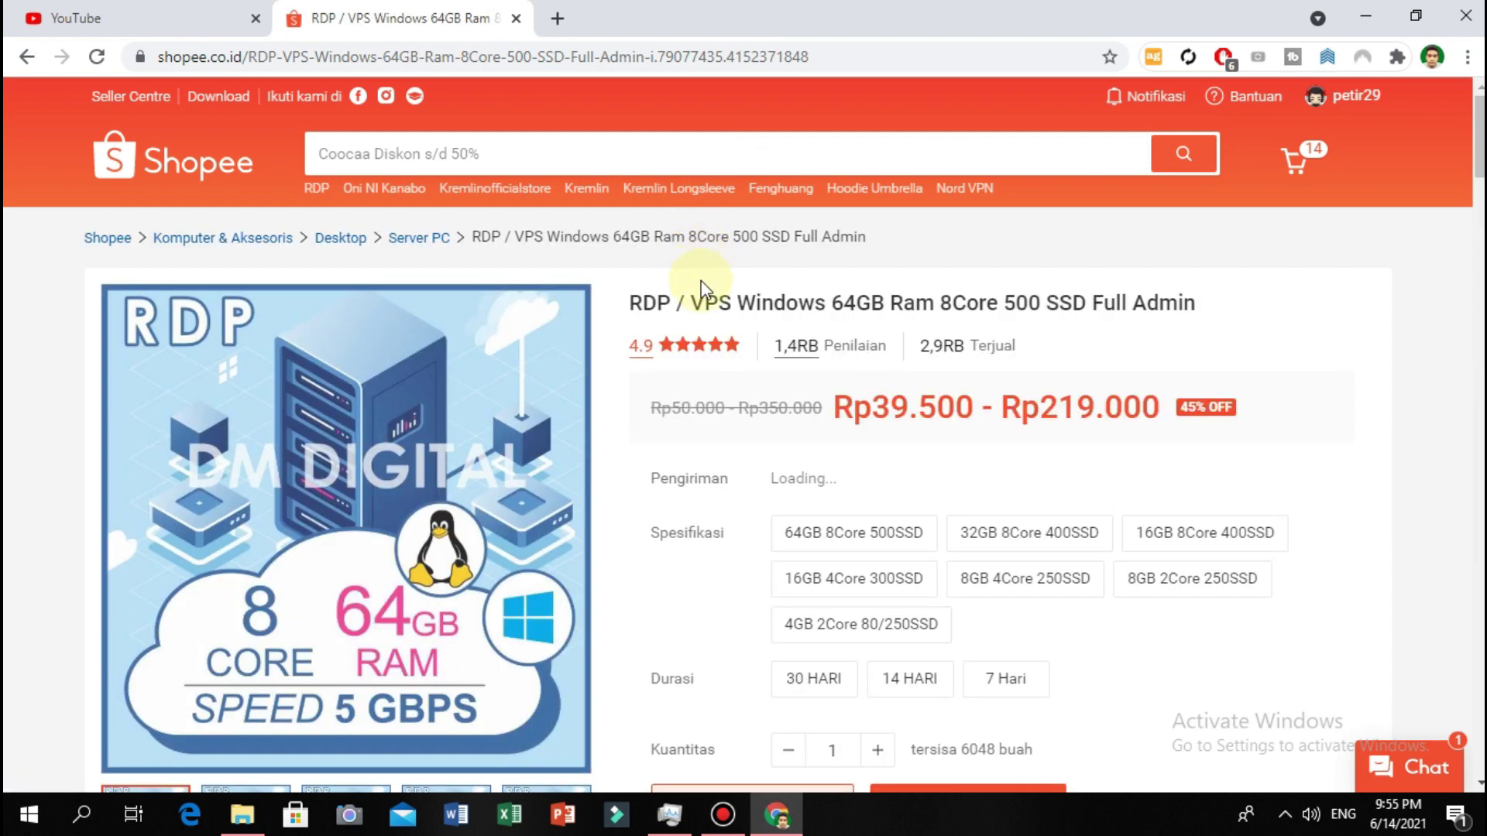
scroll(21, 458, "down", 2)
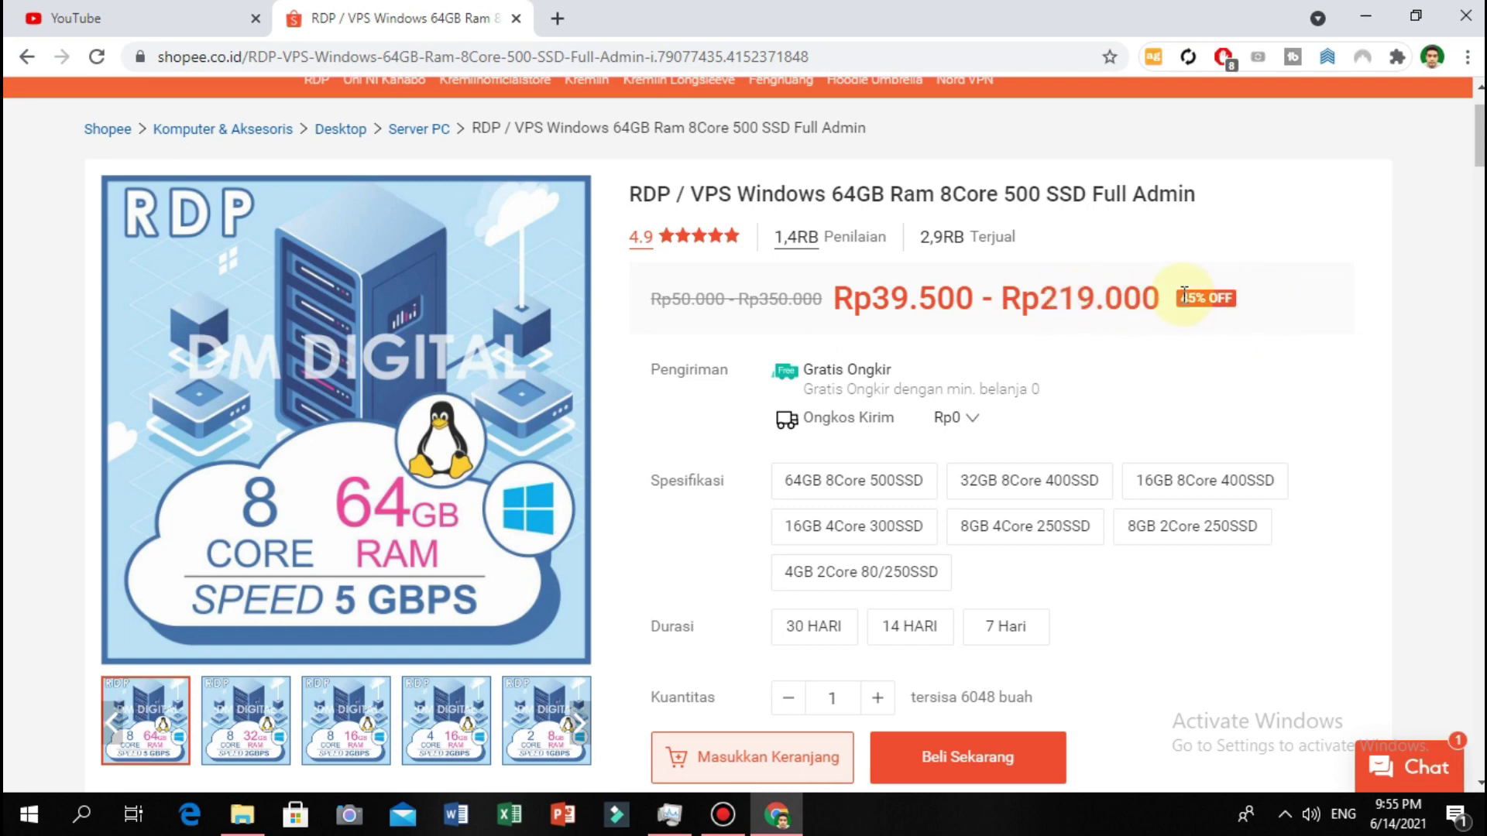
left_click_drag(1179, 297, 1205, 294)
scroll(1218, 379, "down", 1)
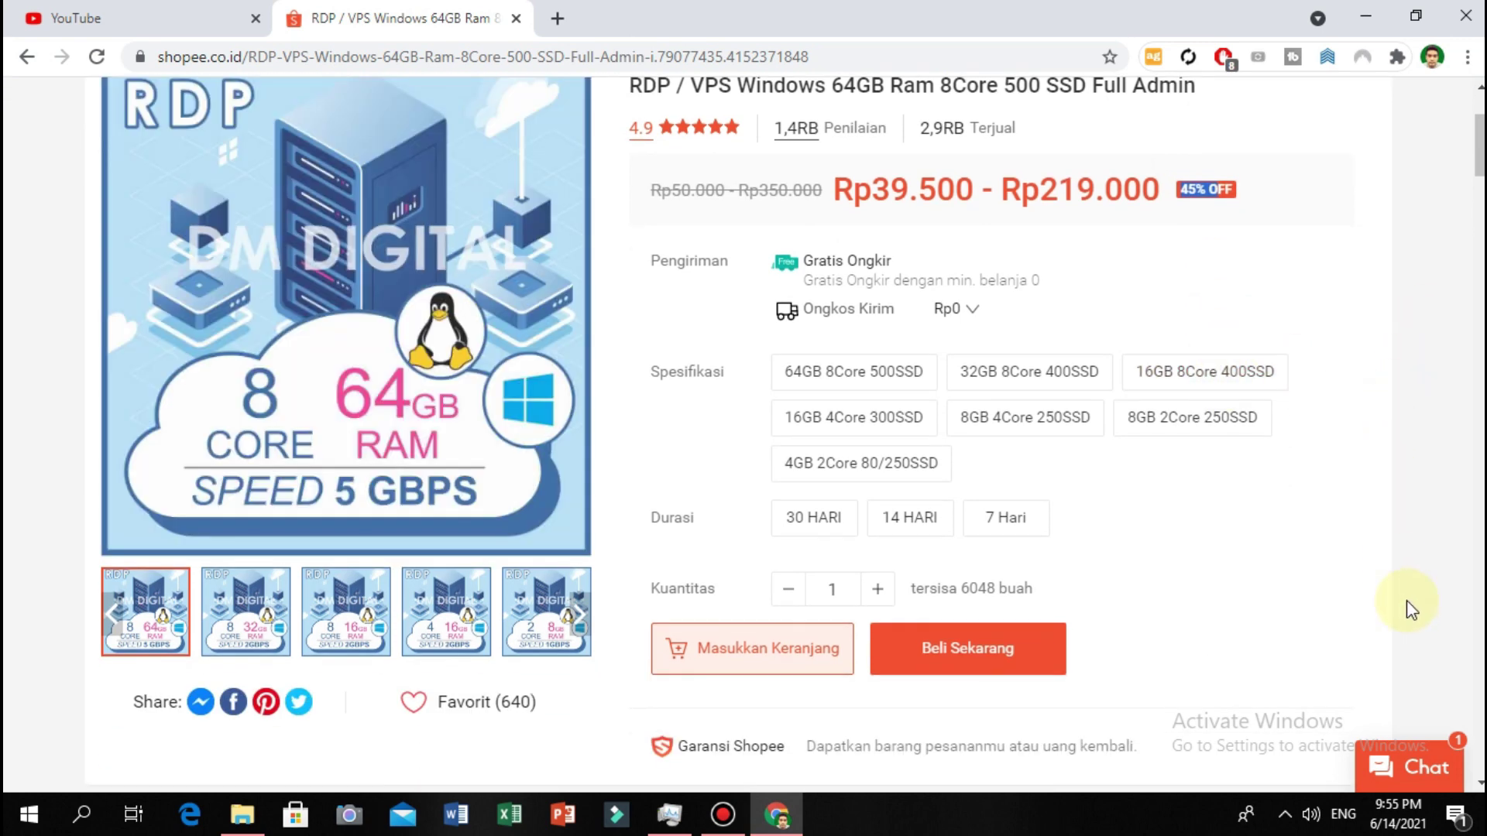
scroll(1392, 462, "down", 1)
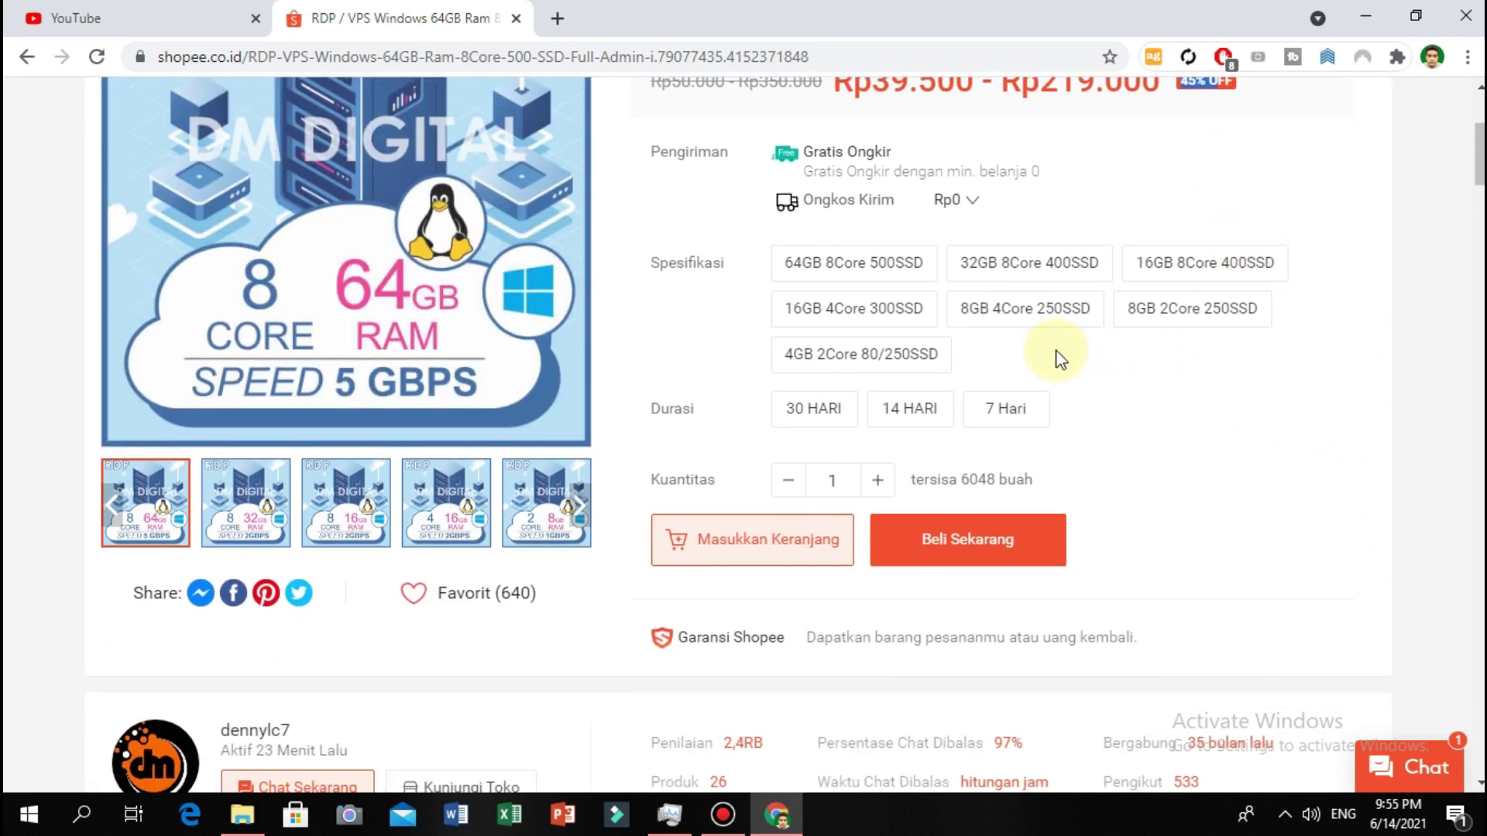
left_click(904, 358)
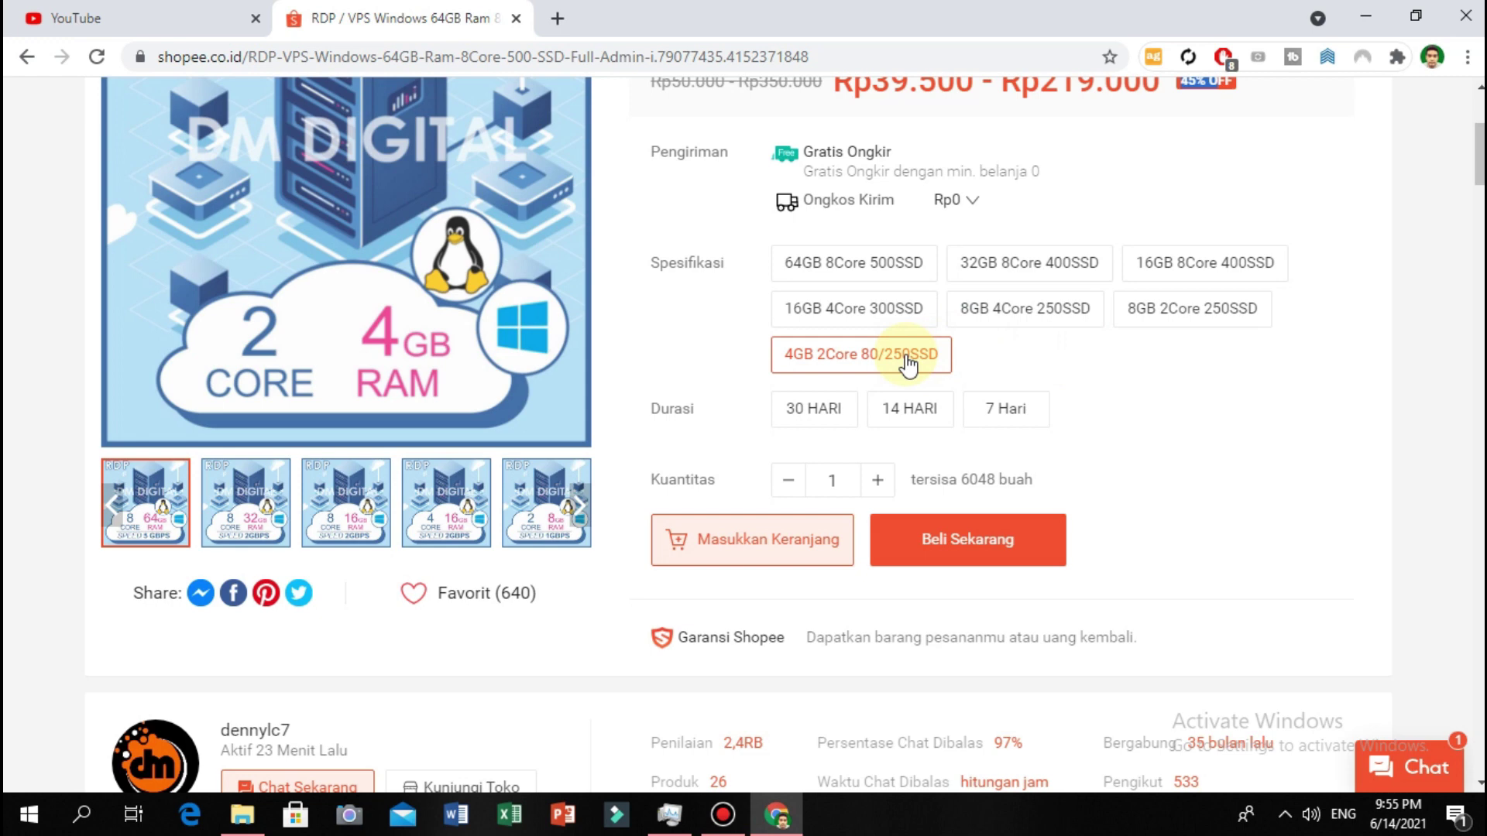
left_click(906, 359)
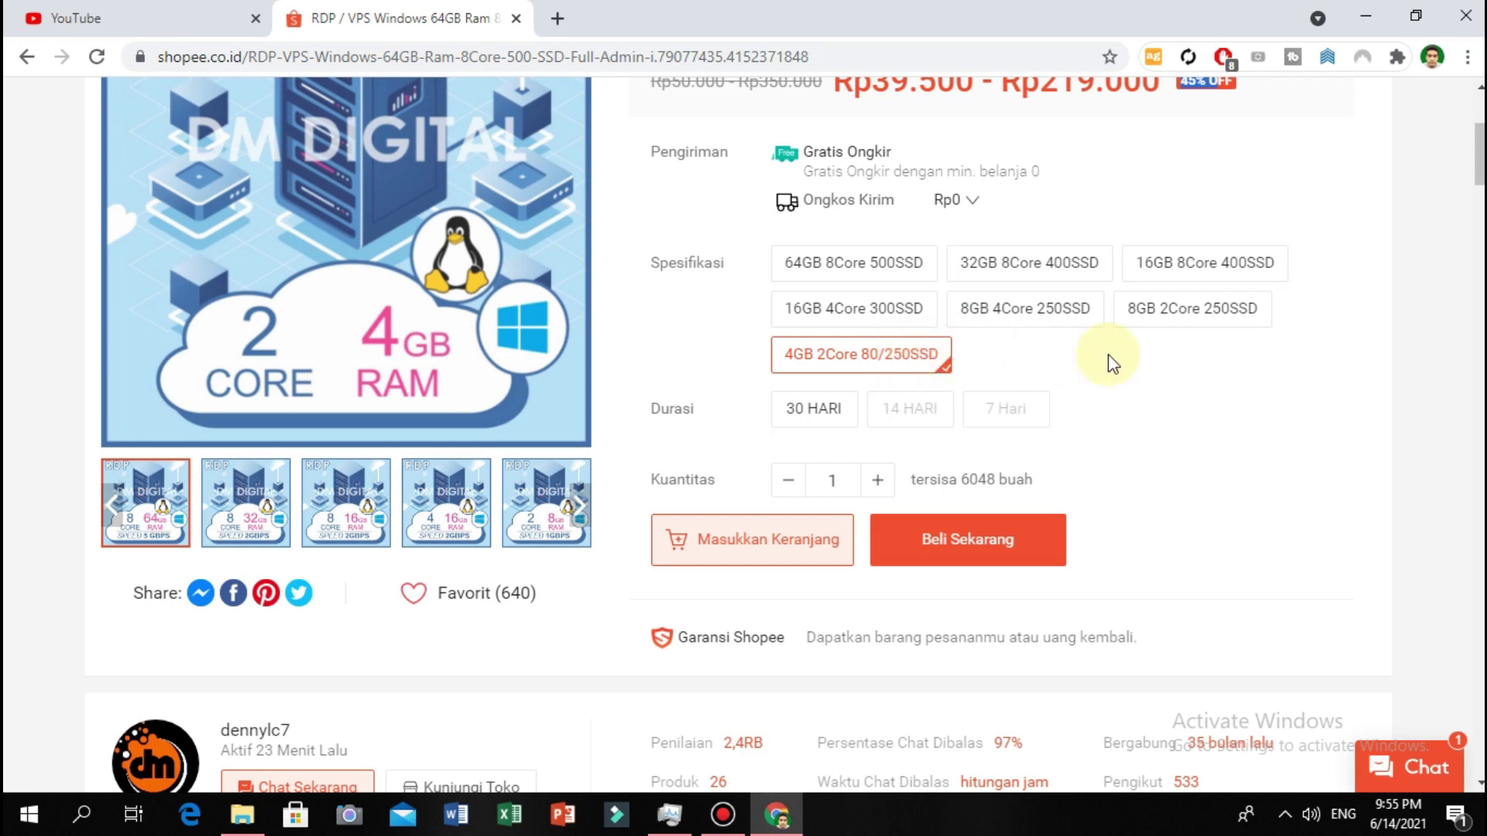
Set Durasi to 30 HARI and check the Rp69.000 price for 4GB 2Core 80/250SSD.
middle_click(1155, 421)
left_click(825, 407)
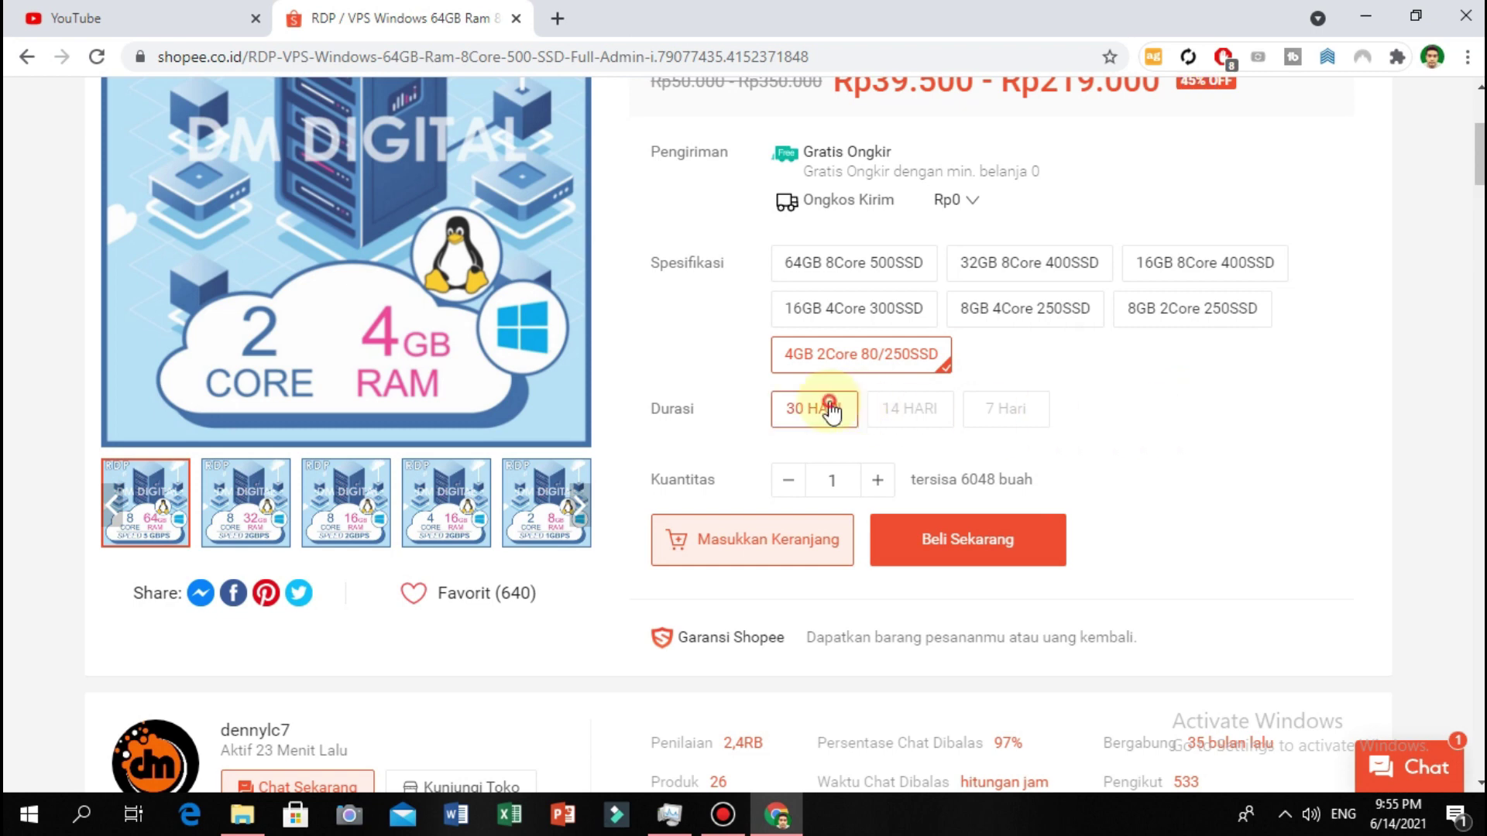
scroll(1154, 437, "up", 1)
scroll(1162, 445, "up", 2)
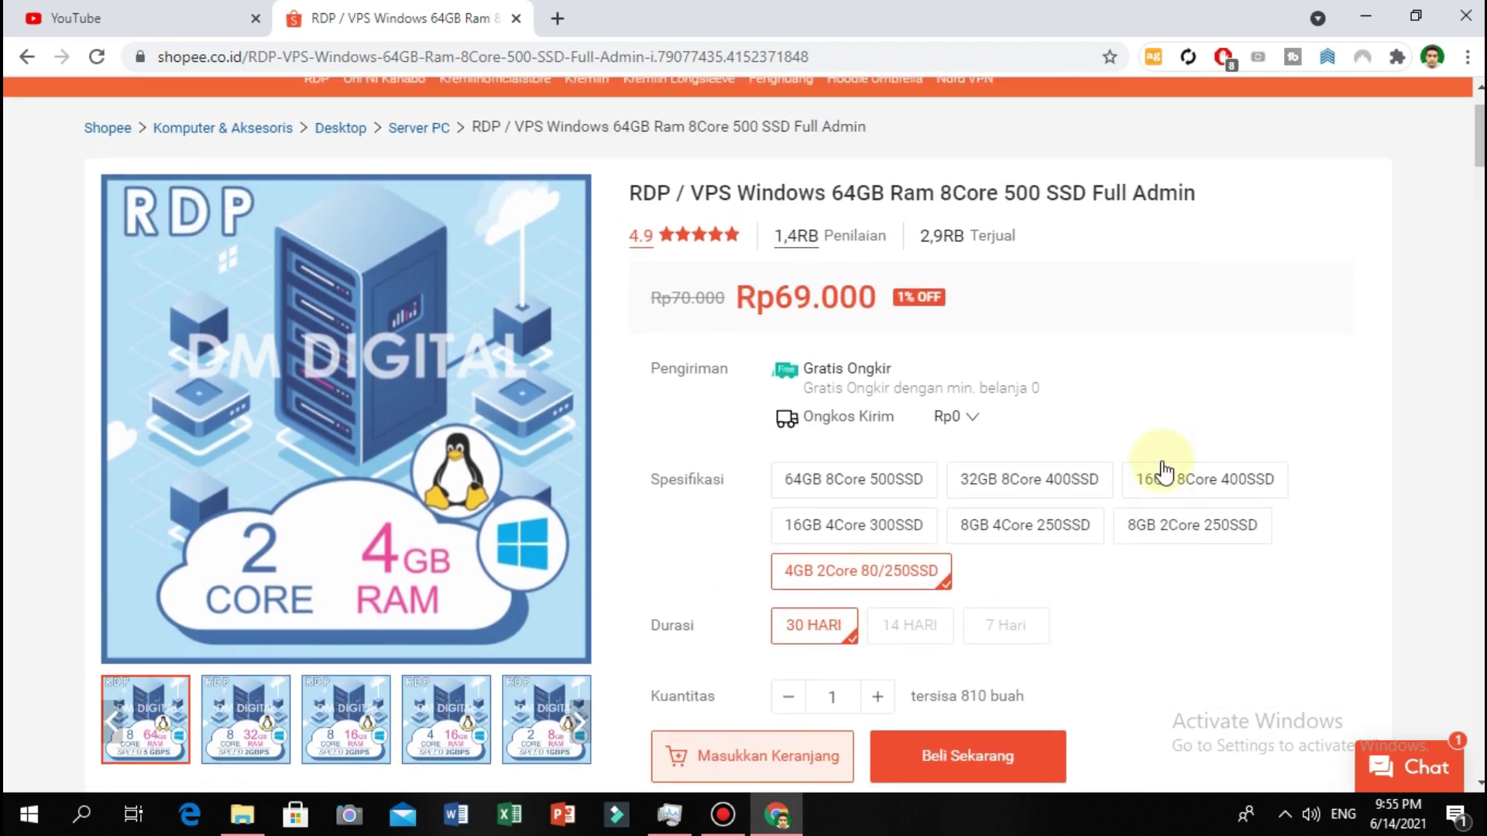
scroll(1161, 457, "down", 1)
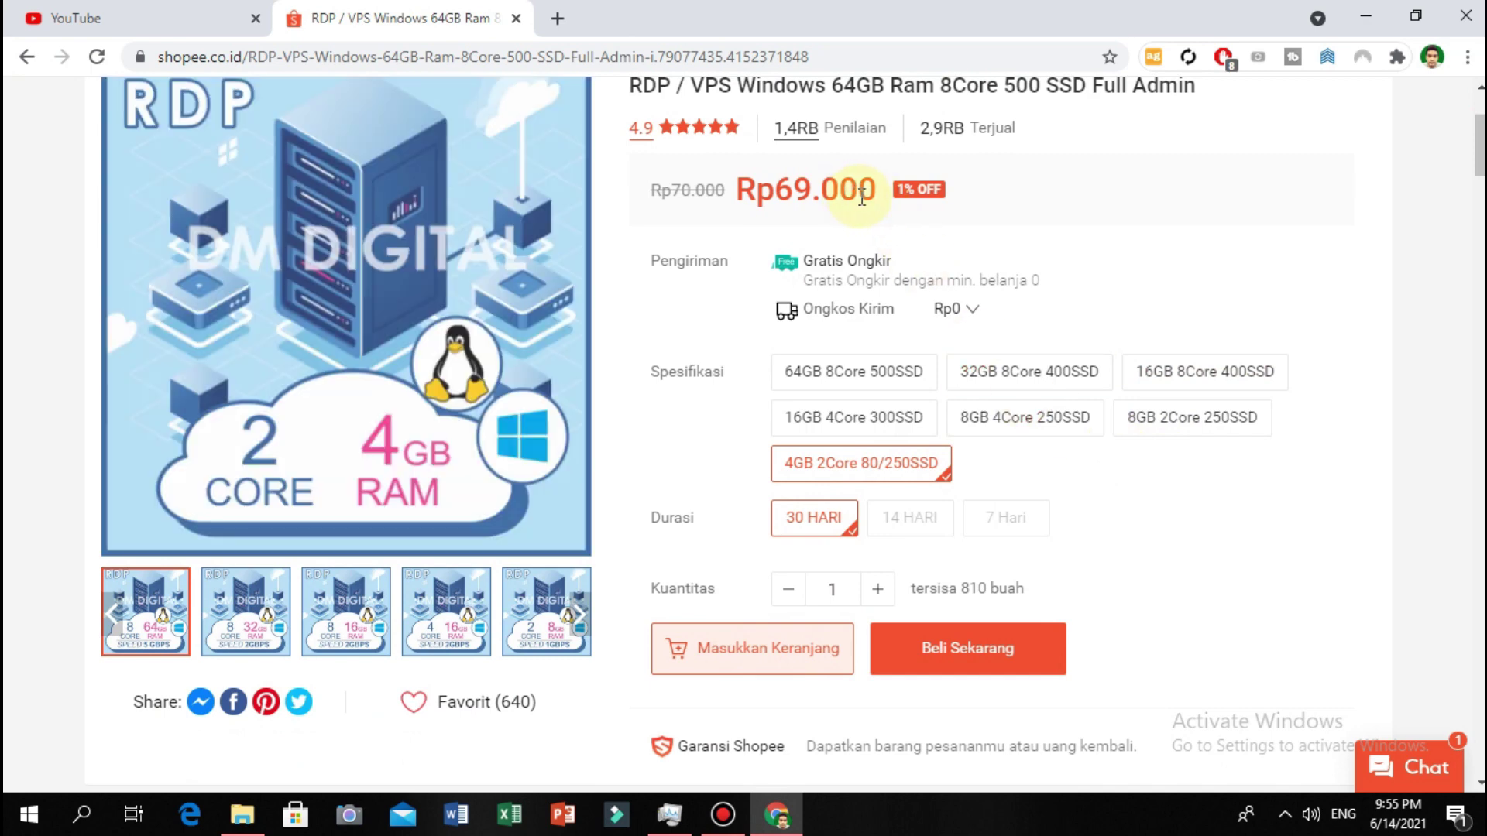
scroll(862, 198, "up", 1)
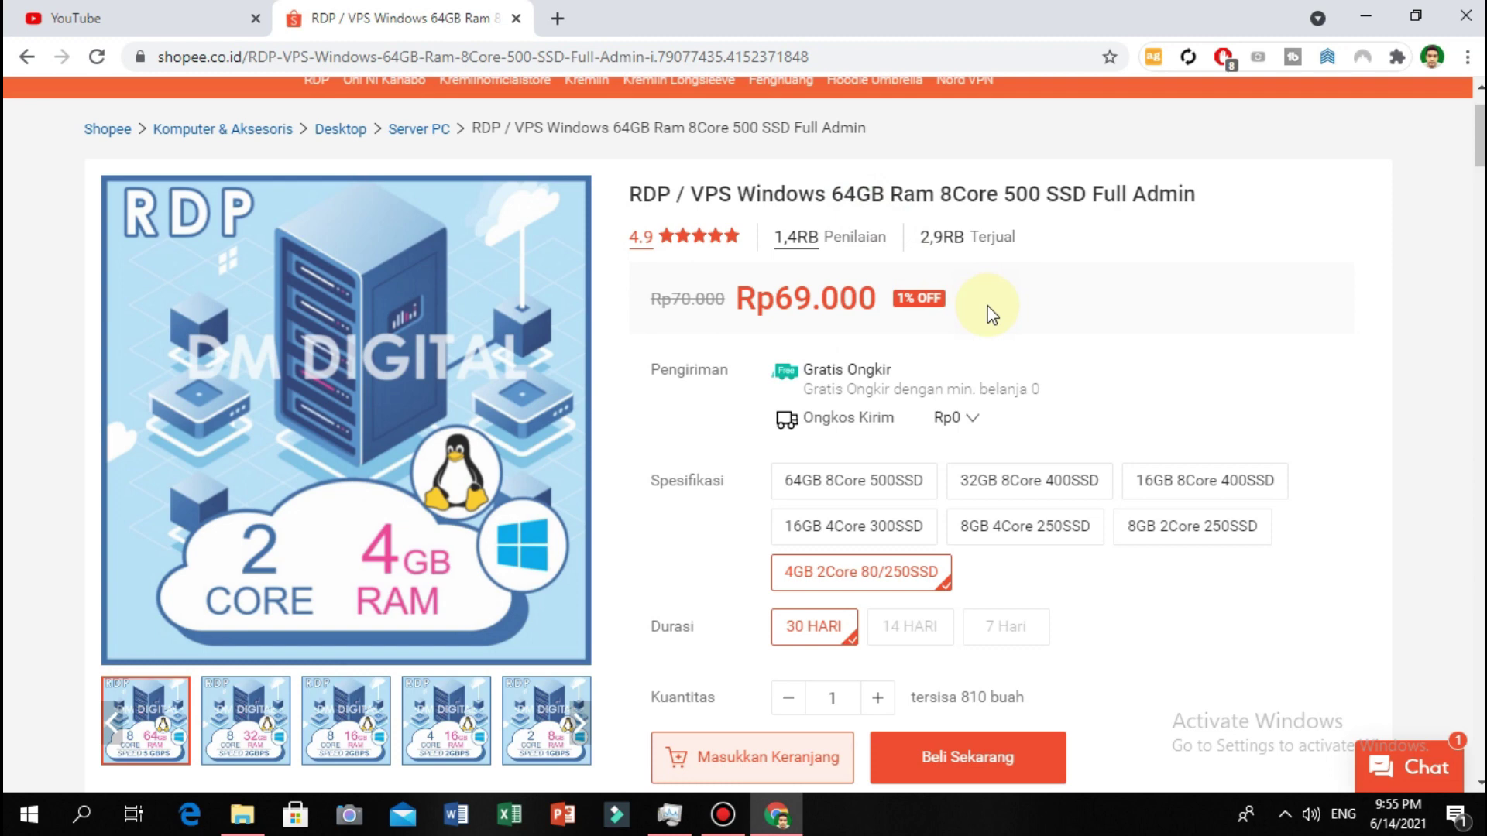
scroll(1050, 329, "down", 1)
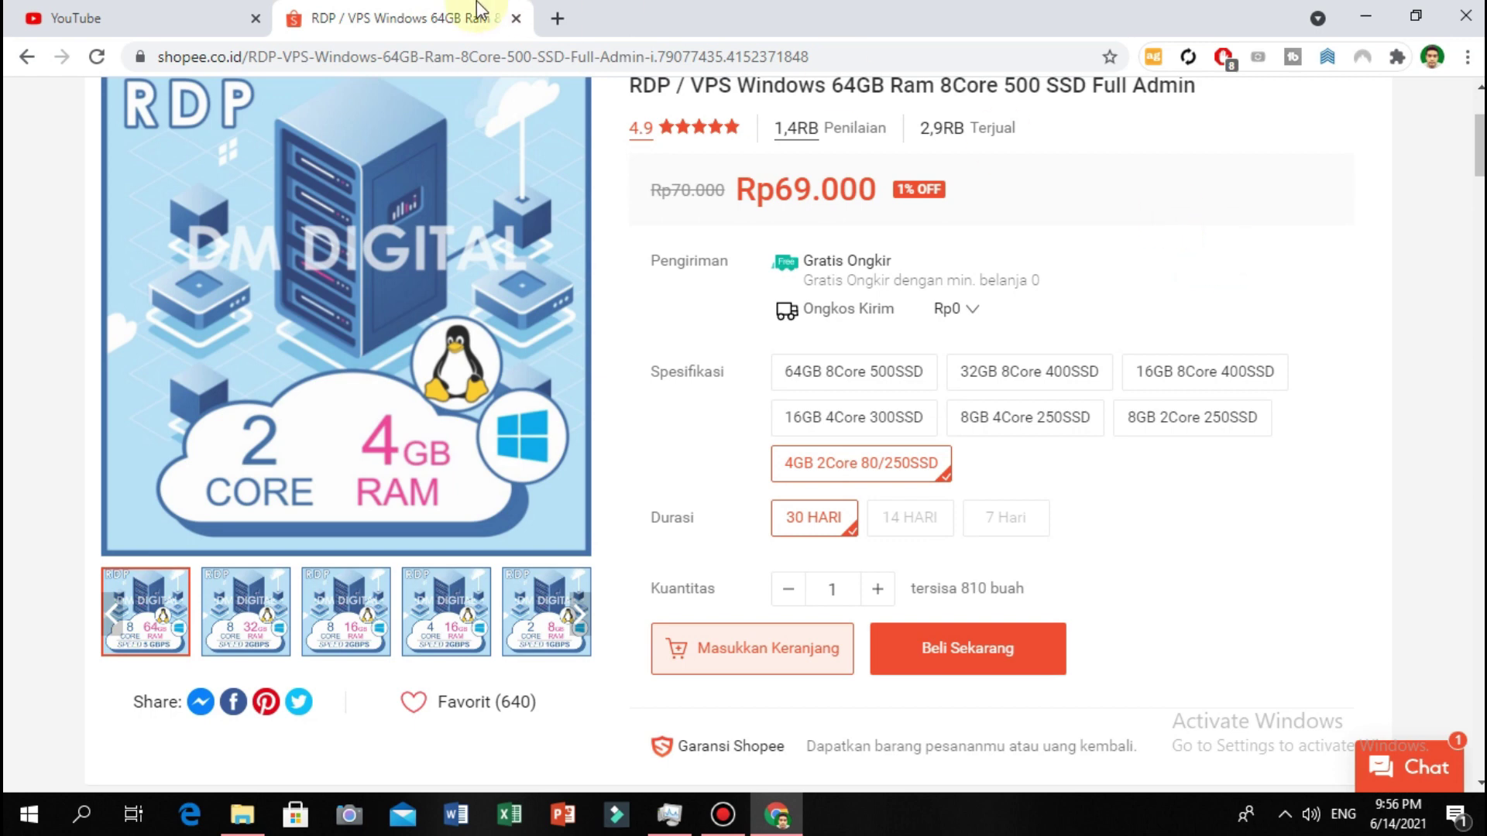
scroll(1173, 284, "up", 3)
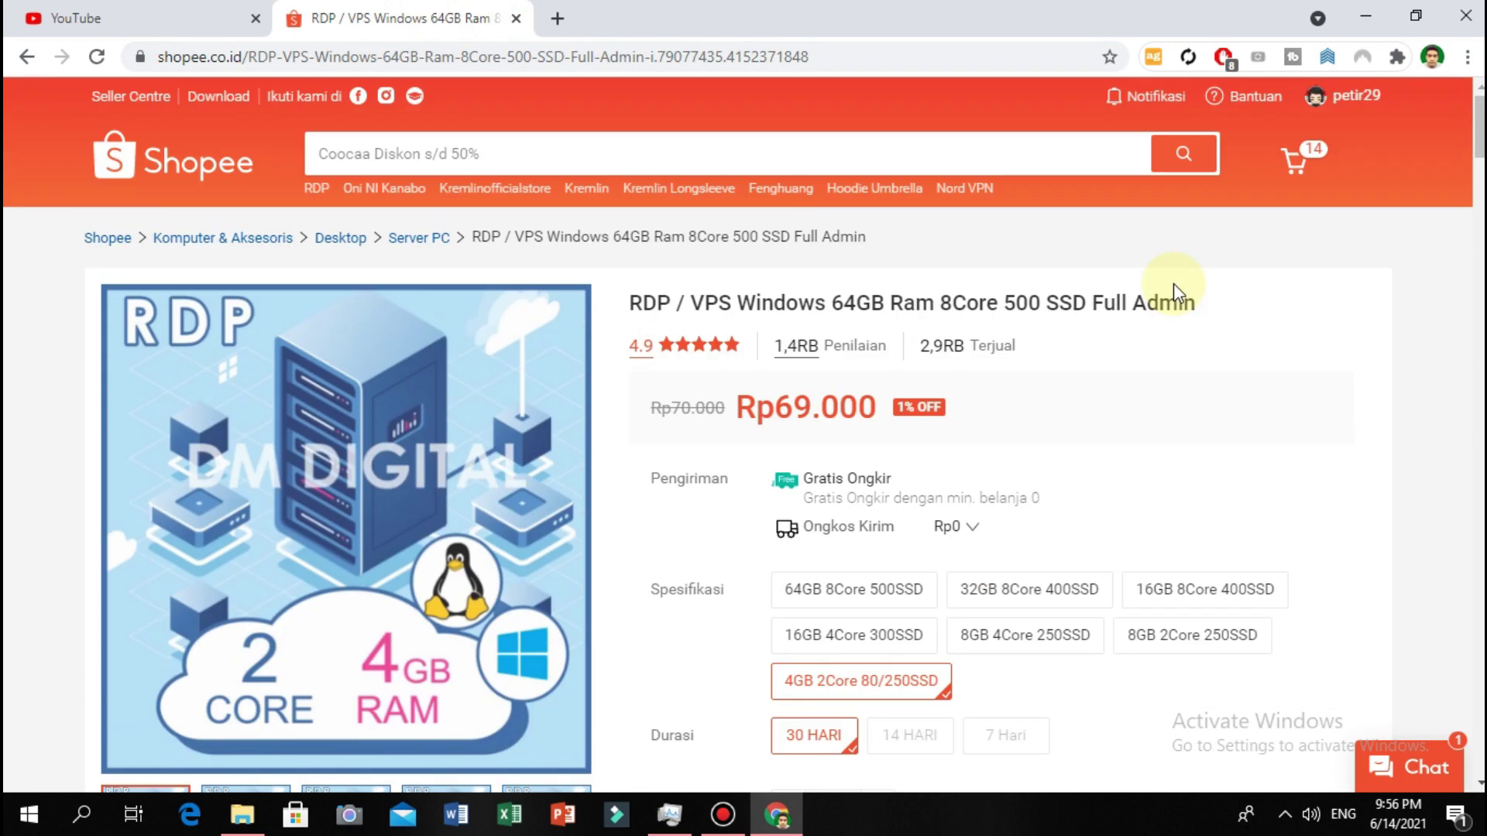
From a Paket Diterima notification in a new tab, go to the earlier VPS Linux & VPS Windows (RDP) product.
left_click(1159, 96)
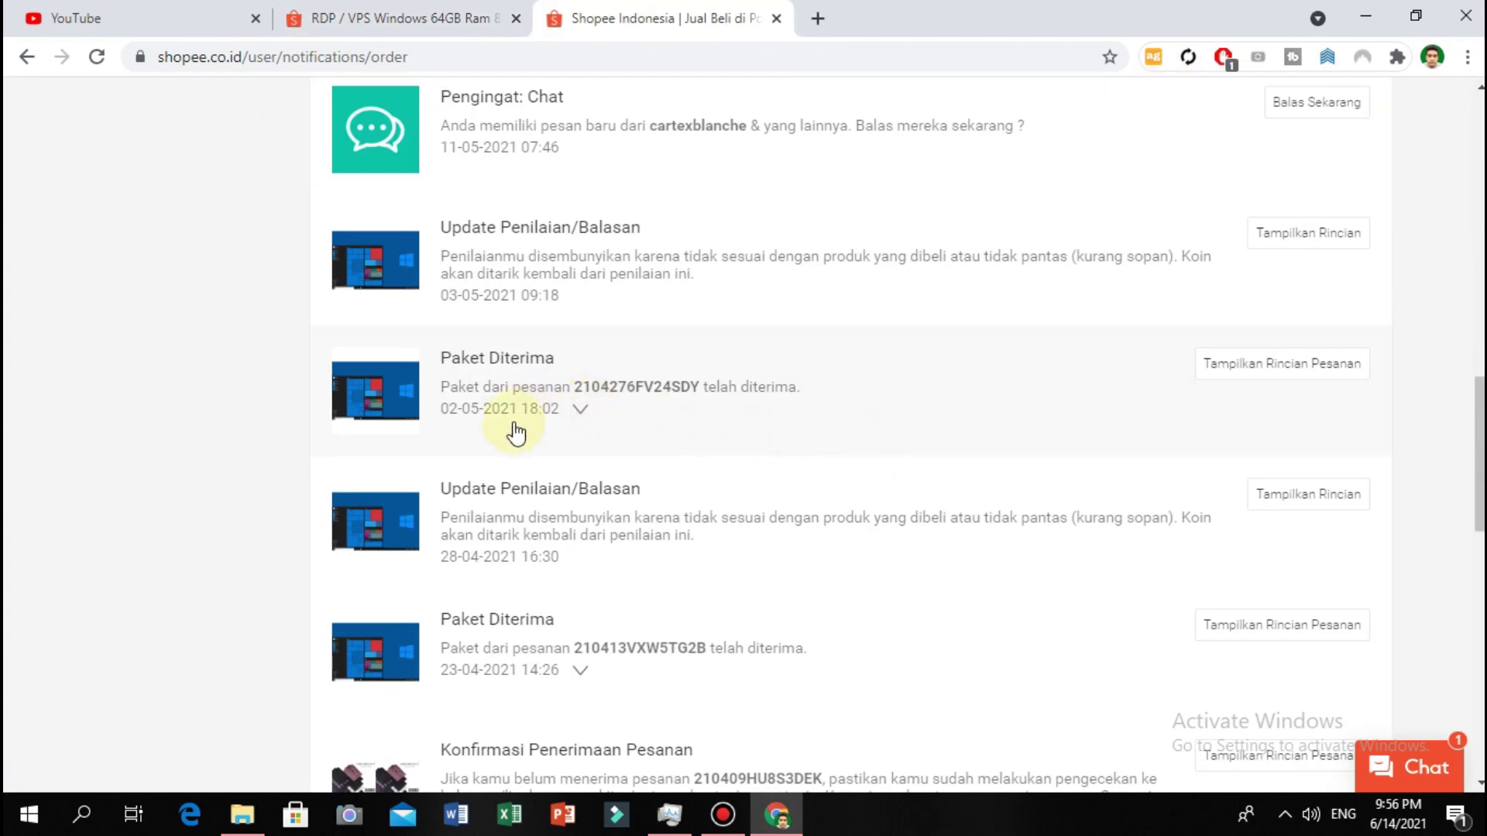
scroll(514, 464, "down", 1)
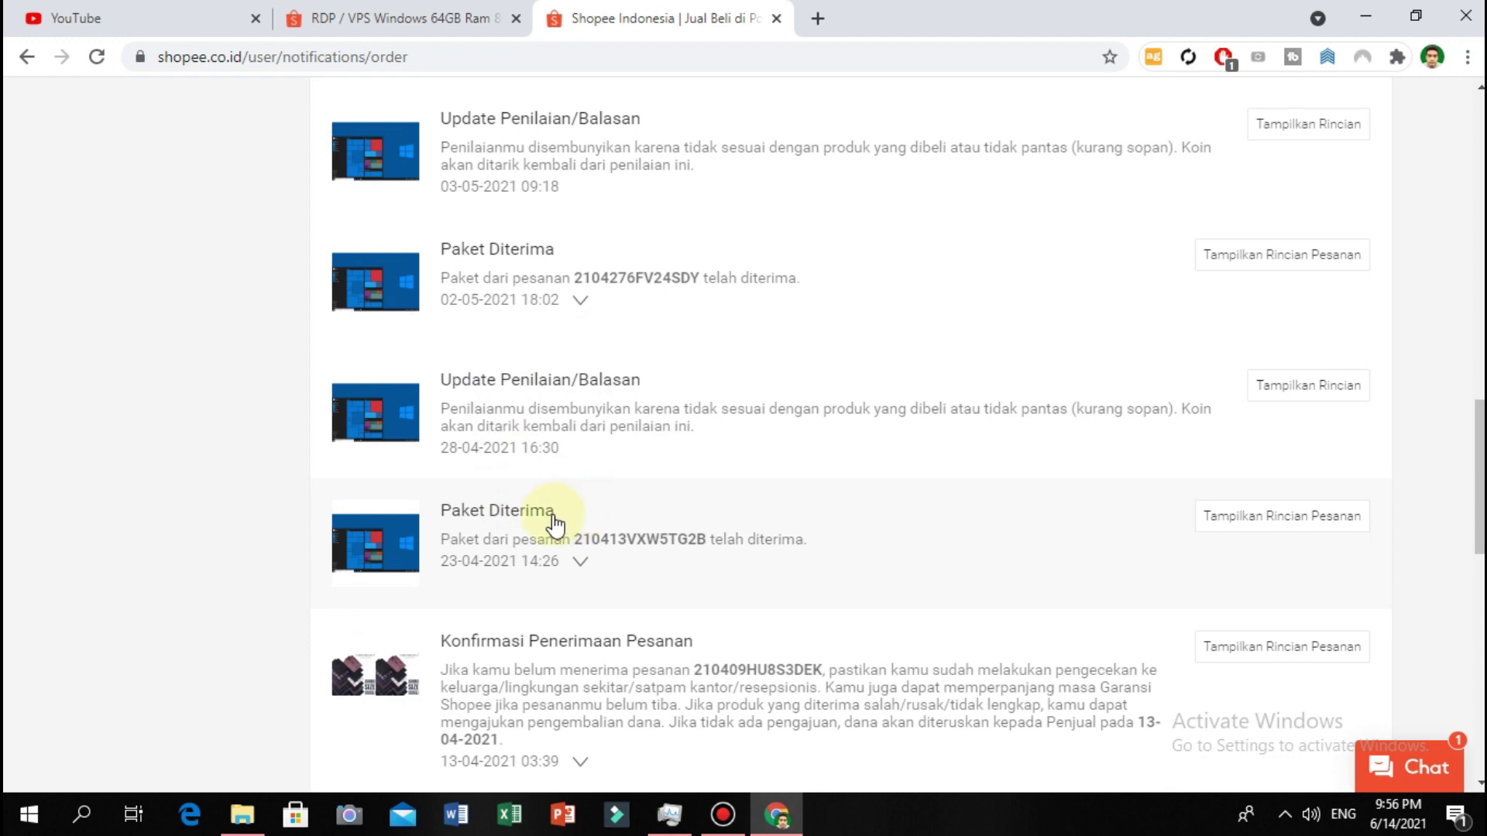
left_click(547, 517)
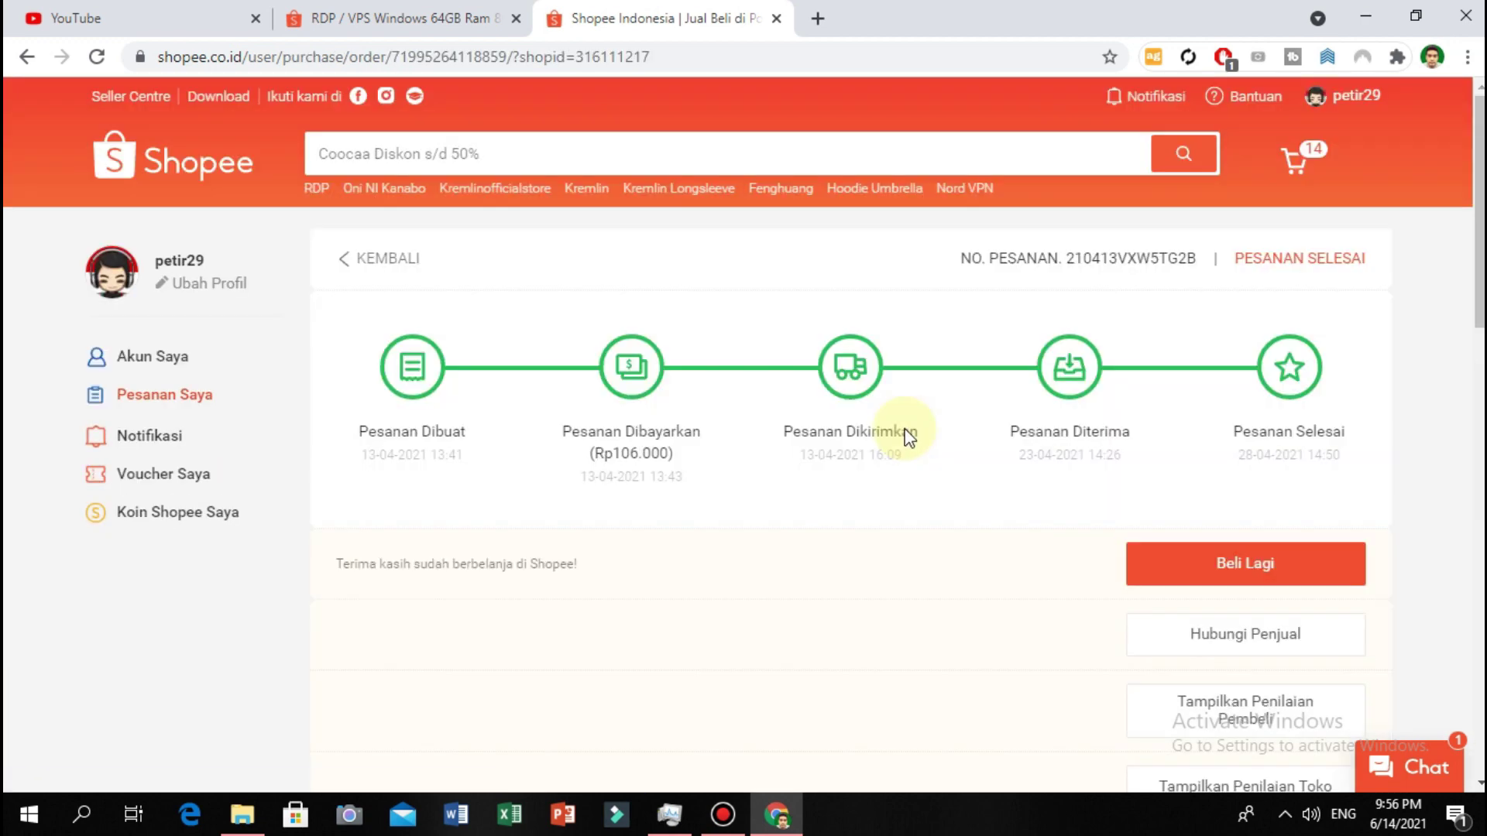
scroll(903, 432, "down", 6)
scroll(905, 431, "down", 1)
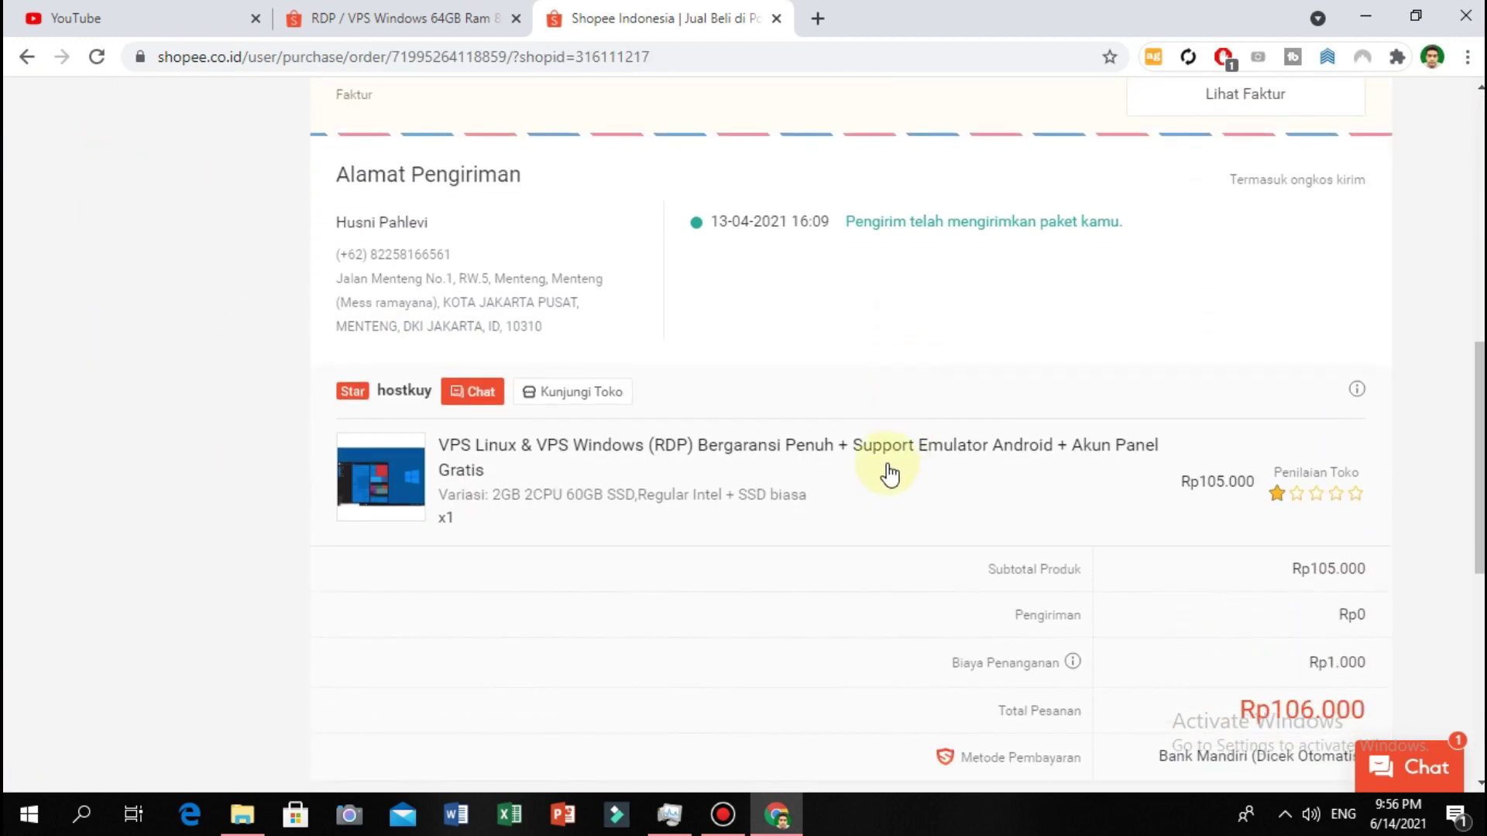
left_click(887, 463)
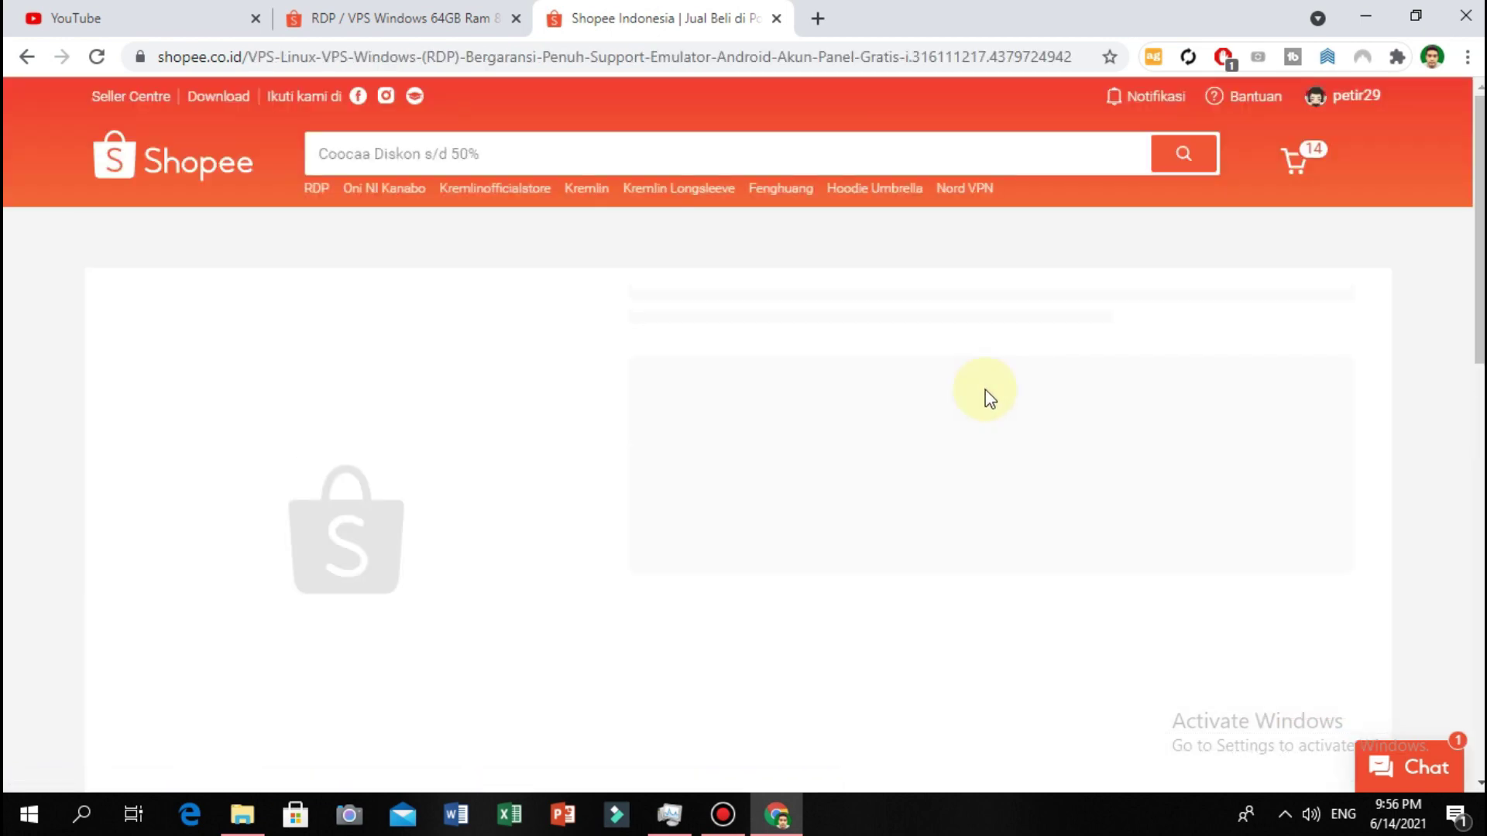
scroll(985, 379, "down", 2)
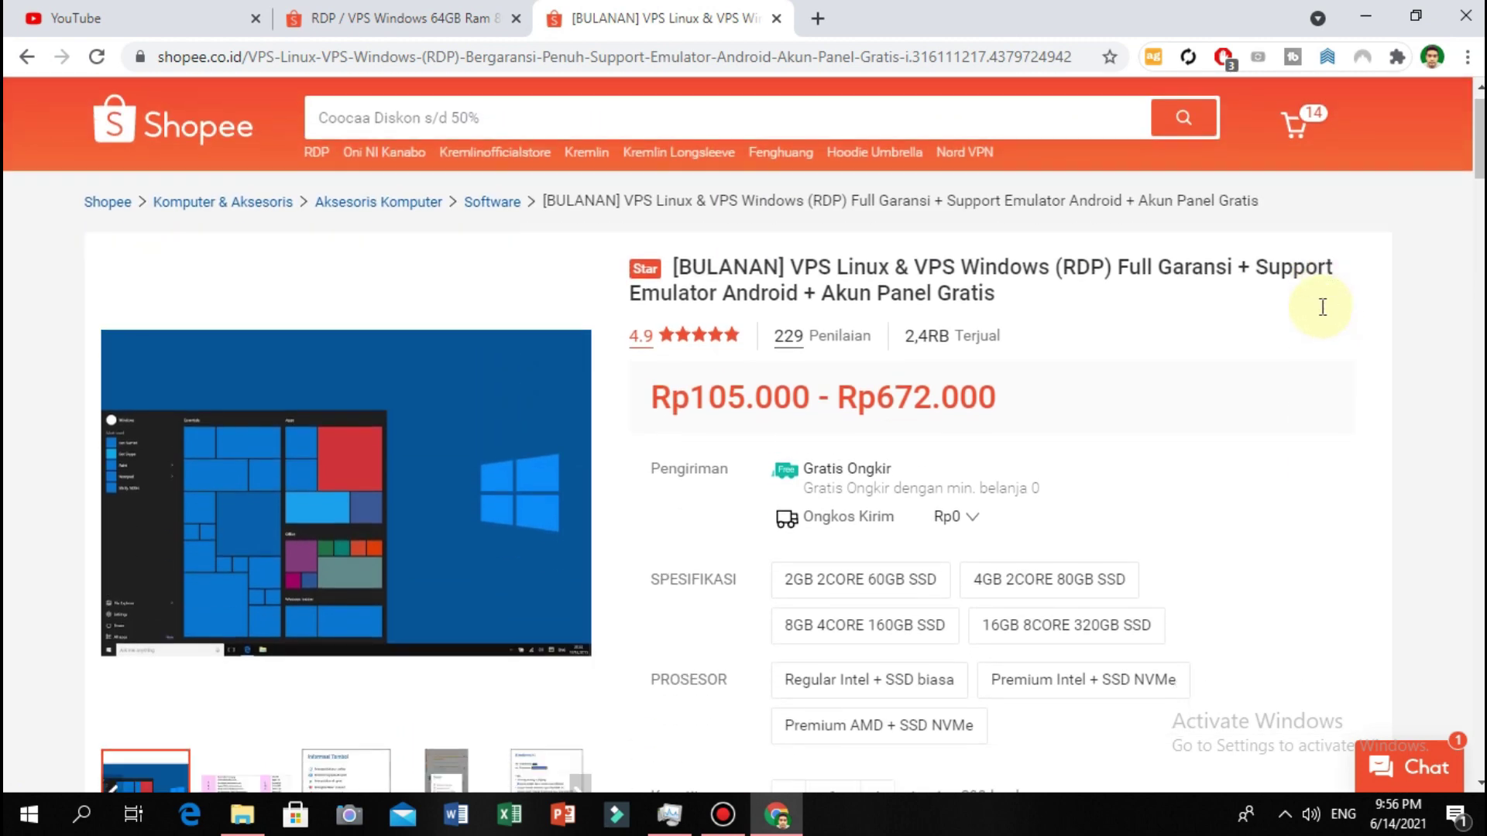
scroll(1320, 321, "down", 5)
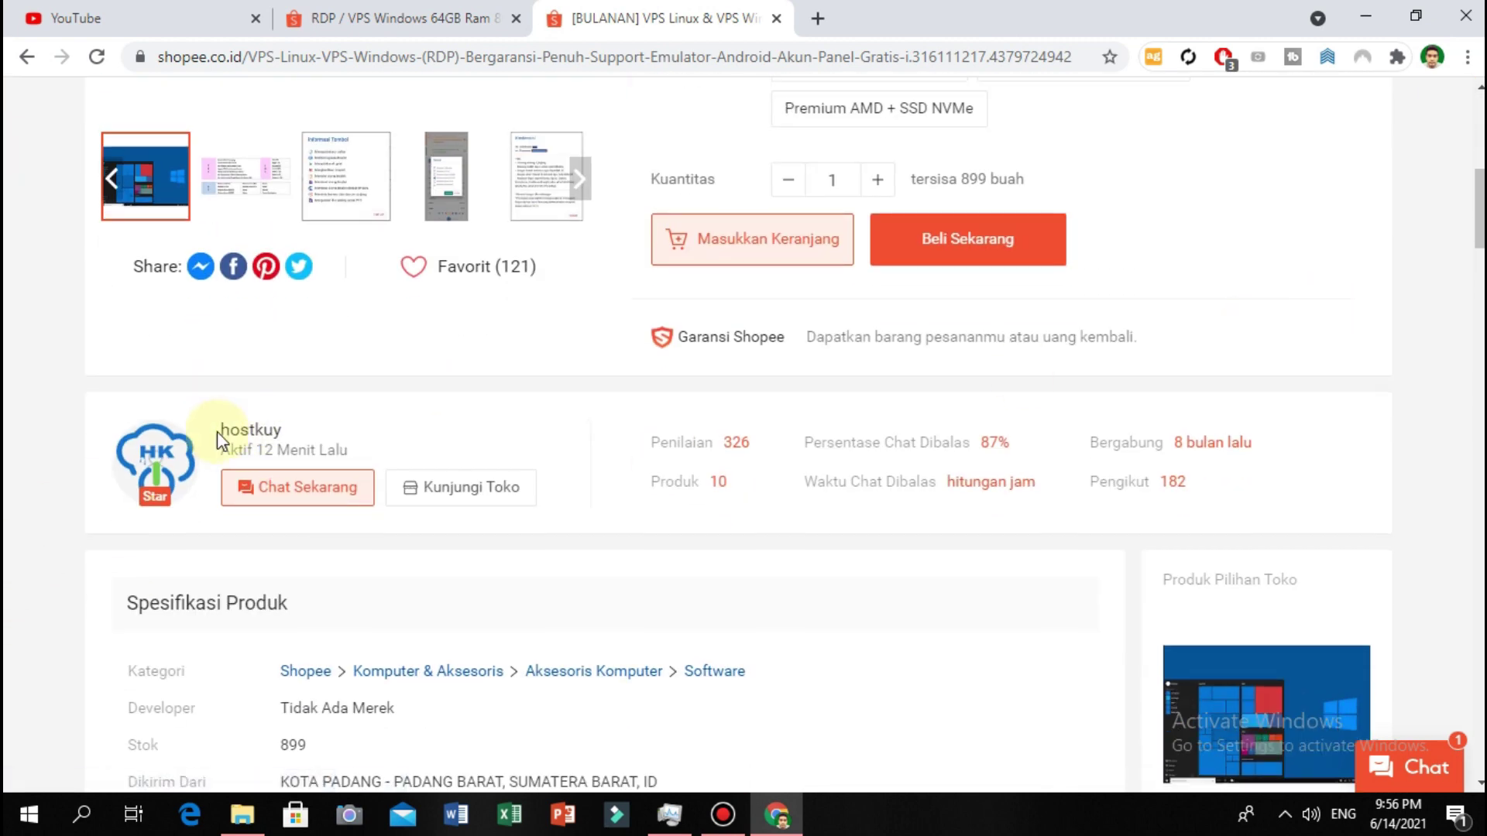
left_click_drag(220, 431, 302, 426)
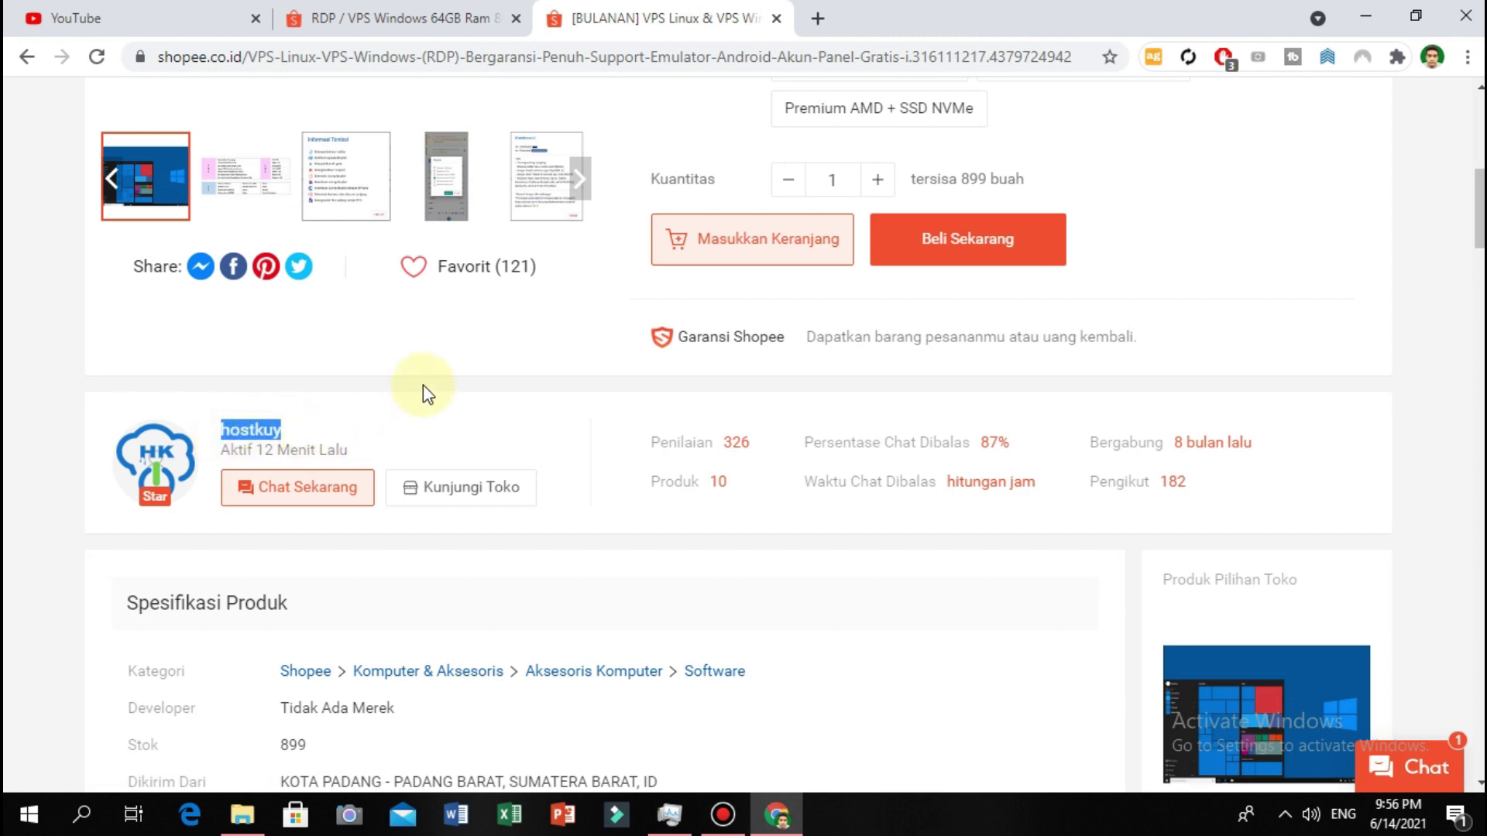
scroll(423, 385, "up", 3)
scroll(425, 385, "up", 2)
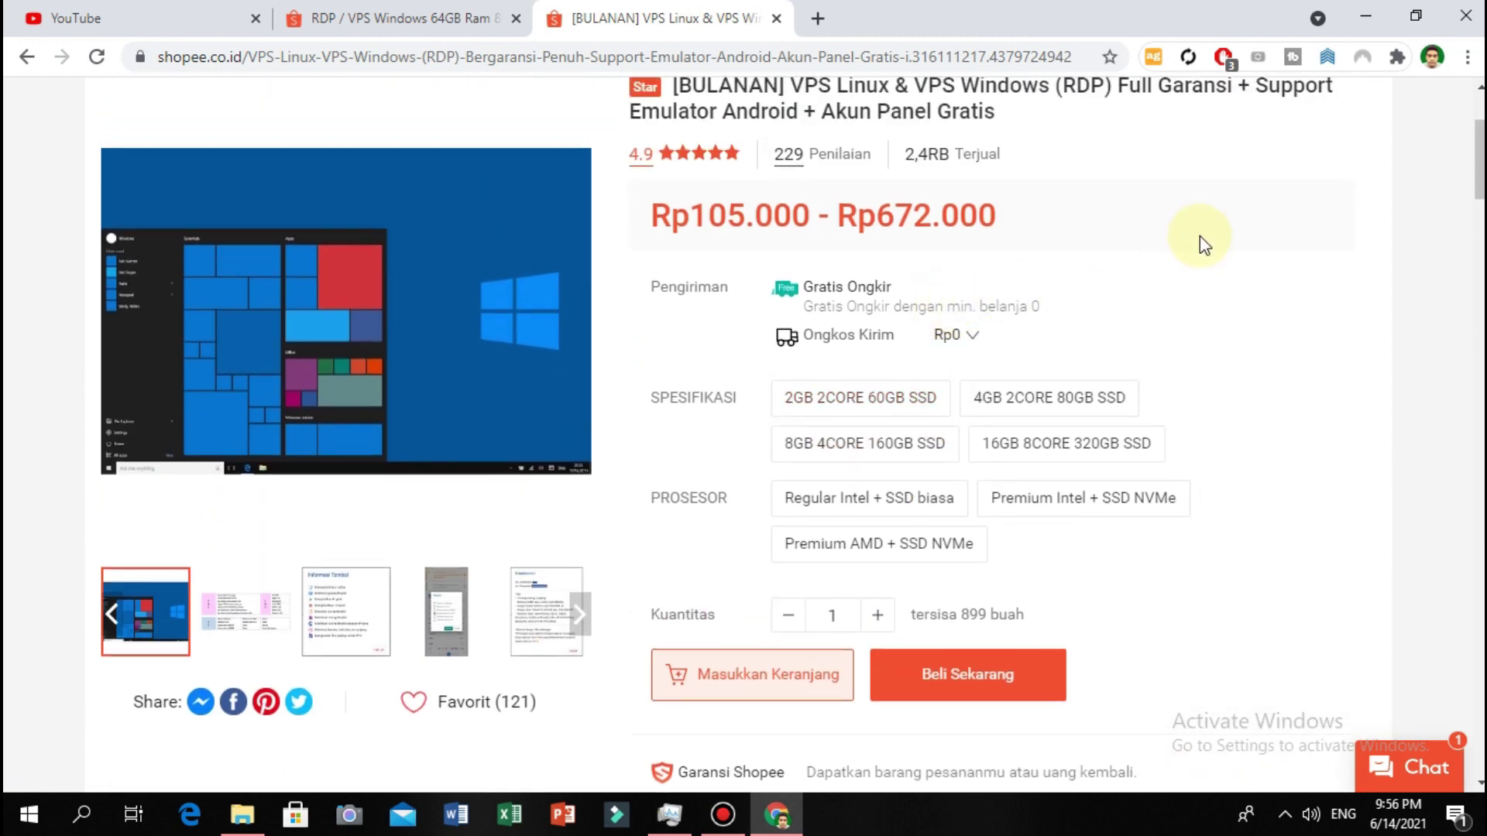
scroll(1205, 243, "up", 3)
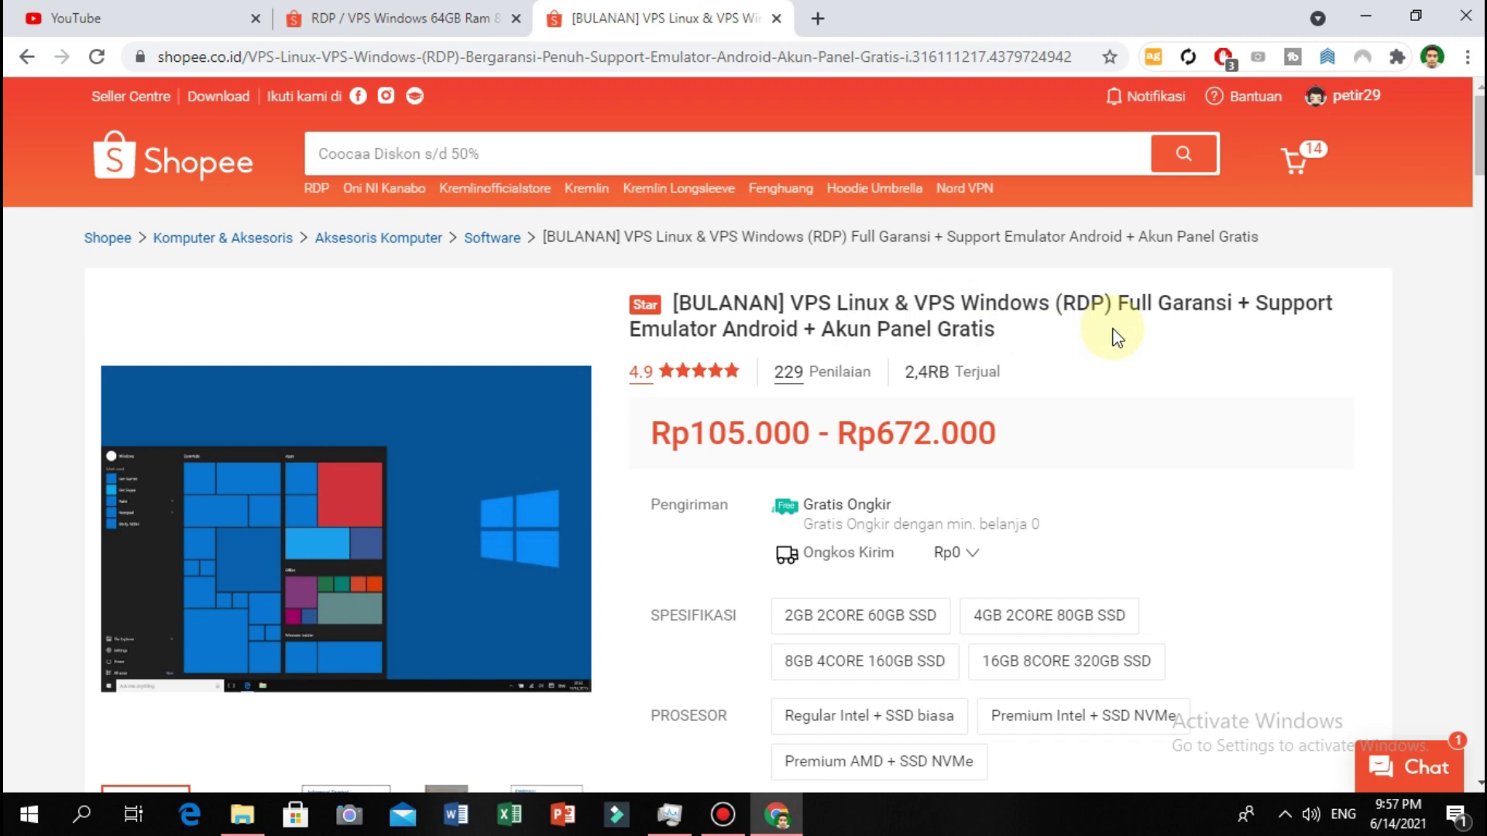
scroll(1111, 333, "down", 4)
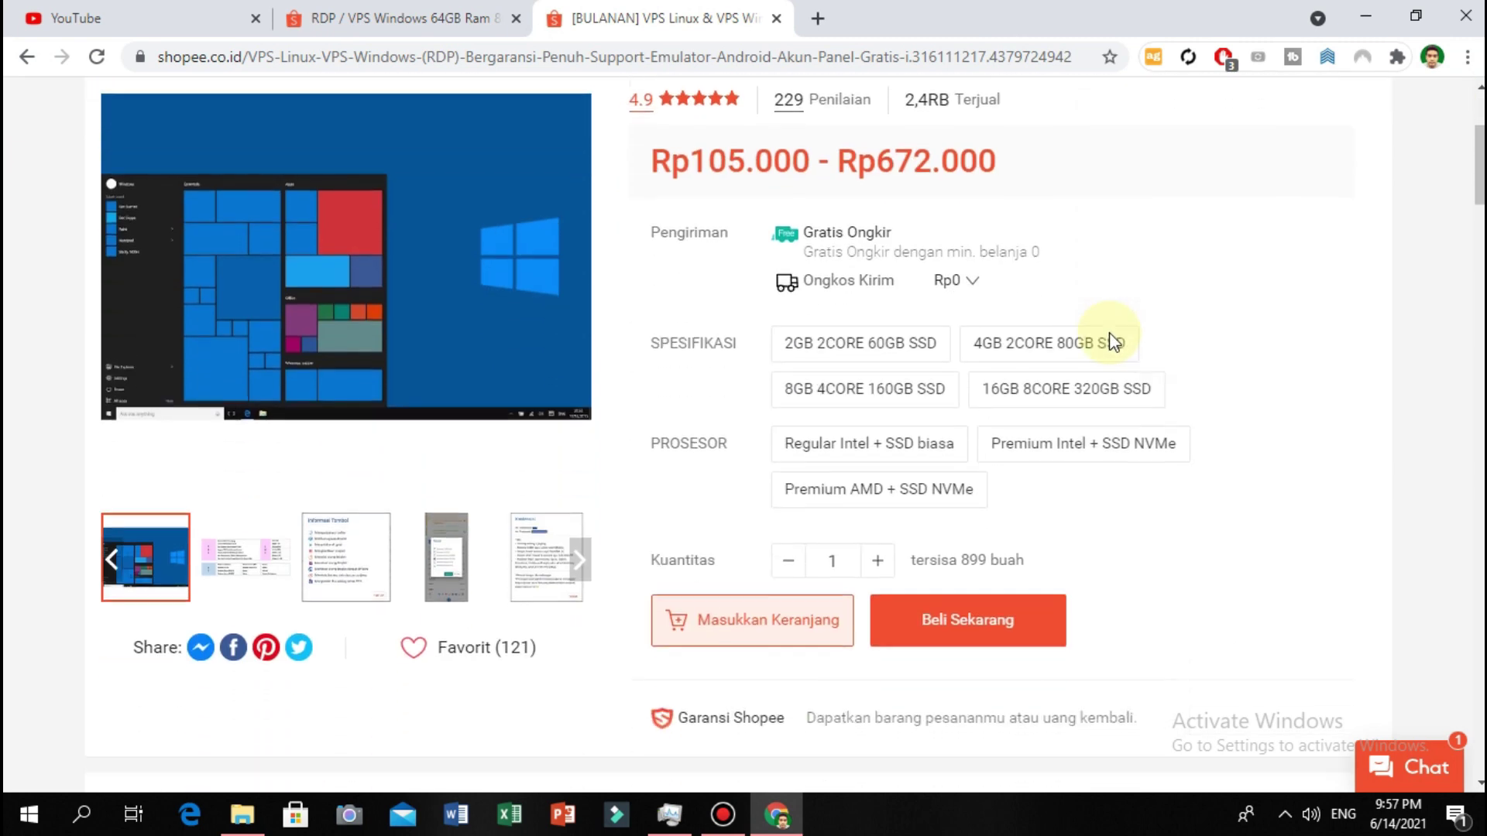
scroll(1264, 286, "down", 4)
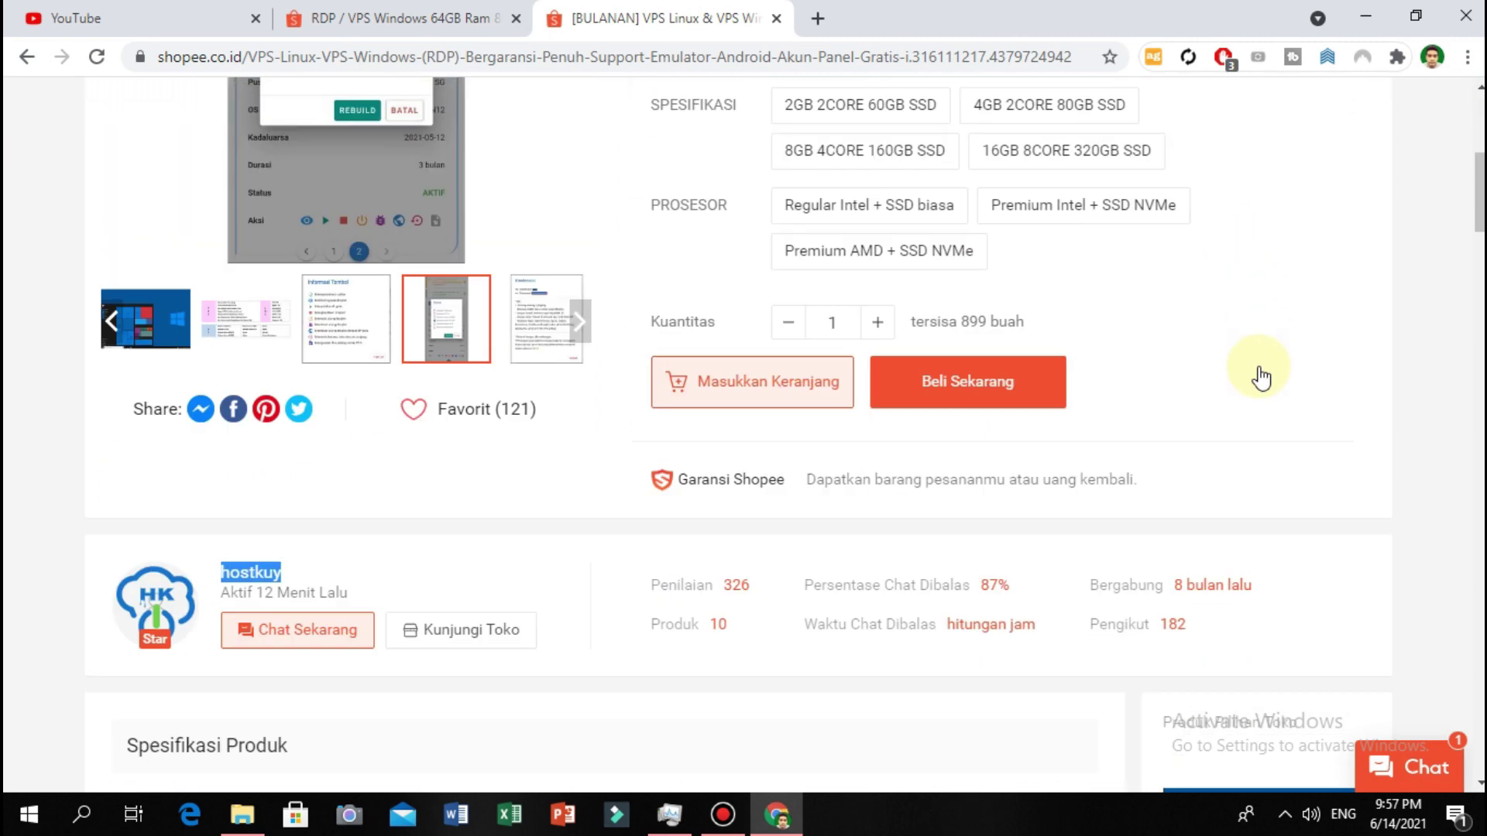
scroll(1256, 397, "up", 3)
scroll(1256, 397, "up", 3)
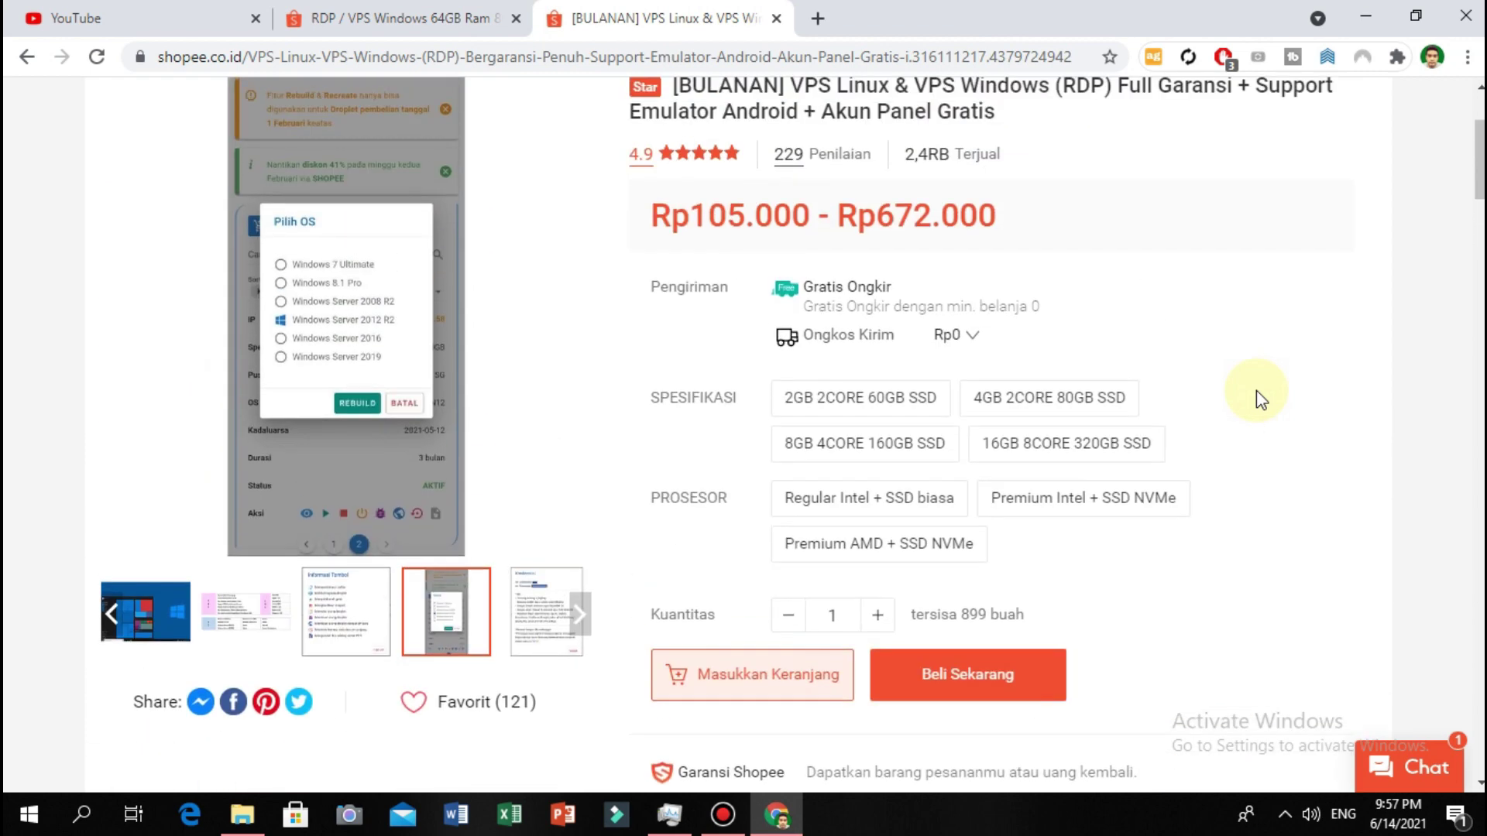
scroll(1270, 362, "up", 3)
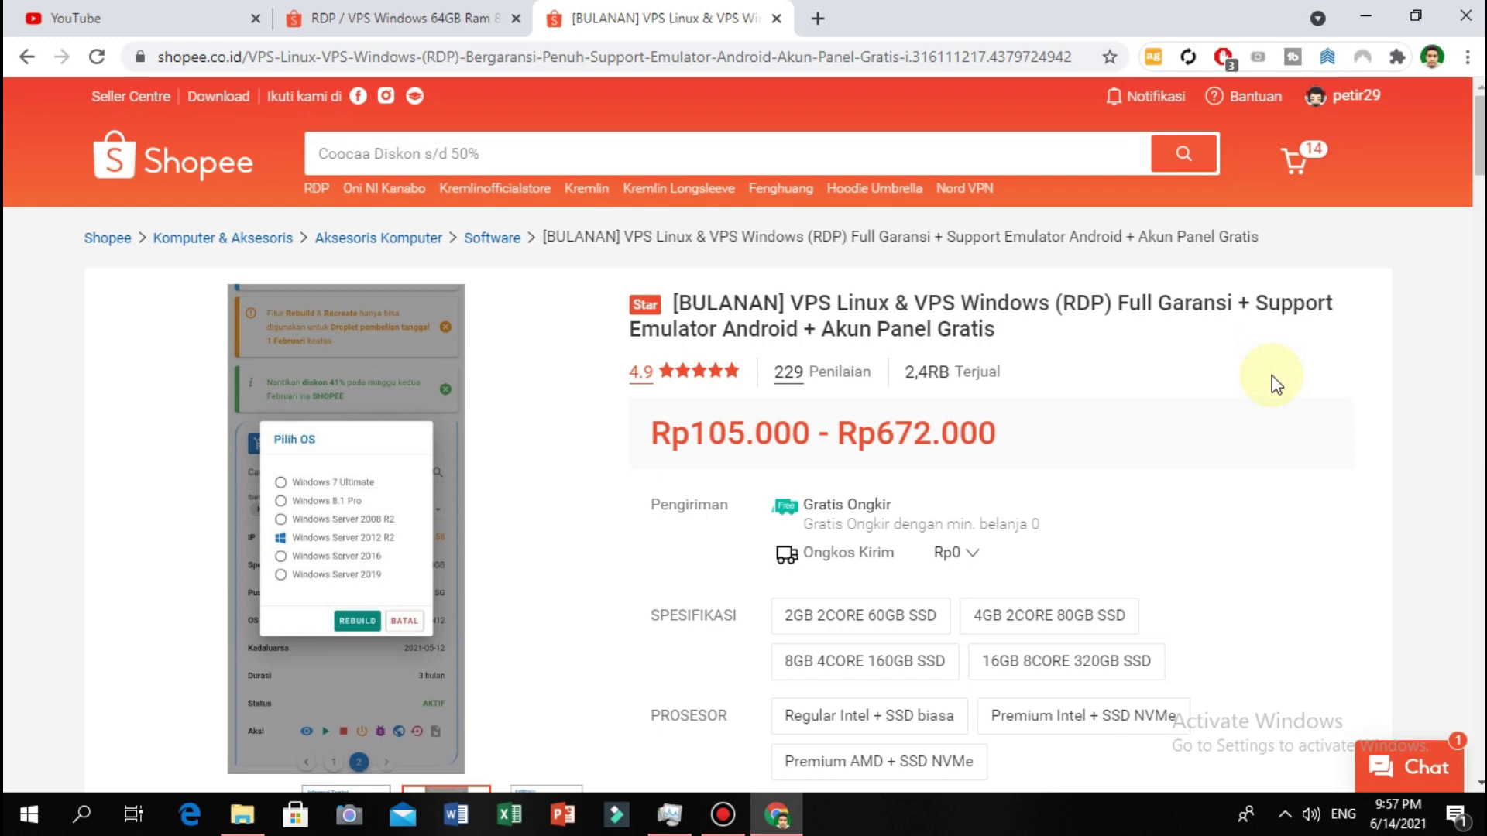
scroll(1232, 391, "down", 7)
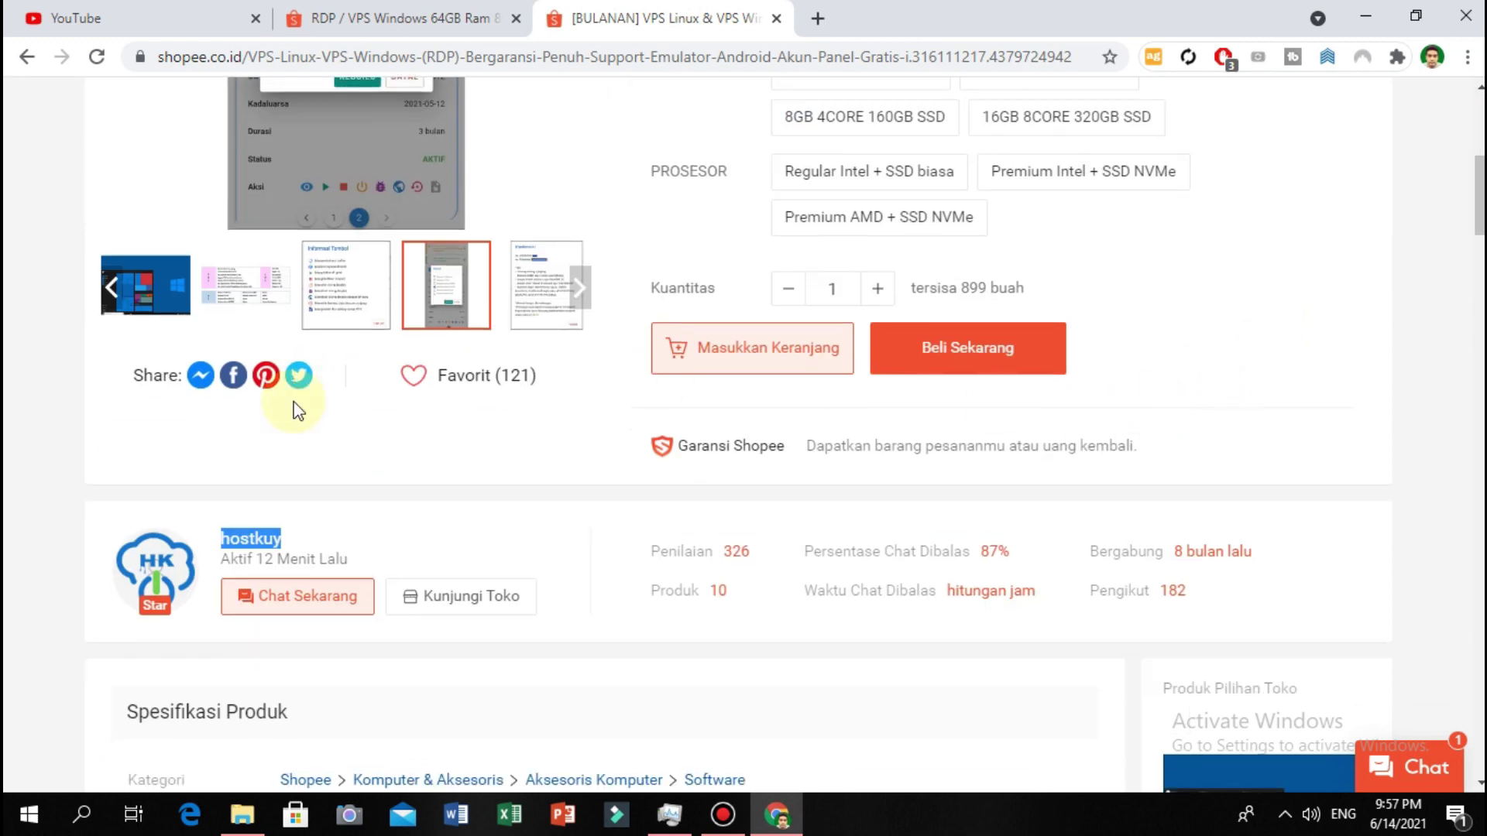
scroll(325, 457, "up", 1)
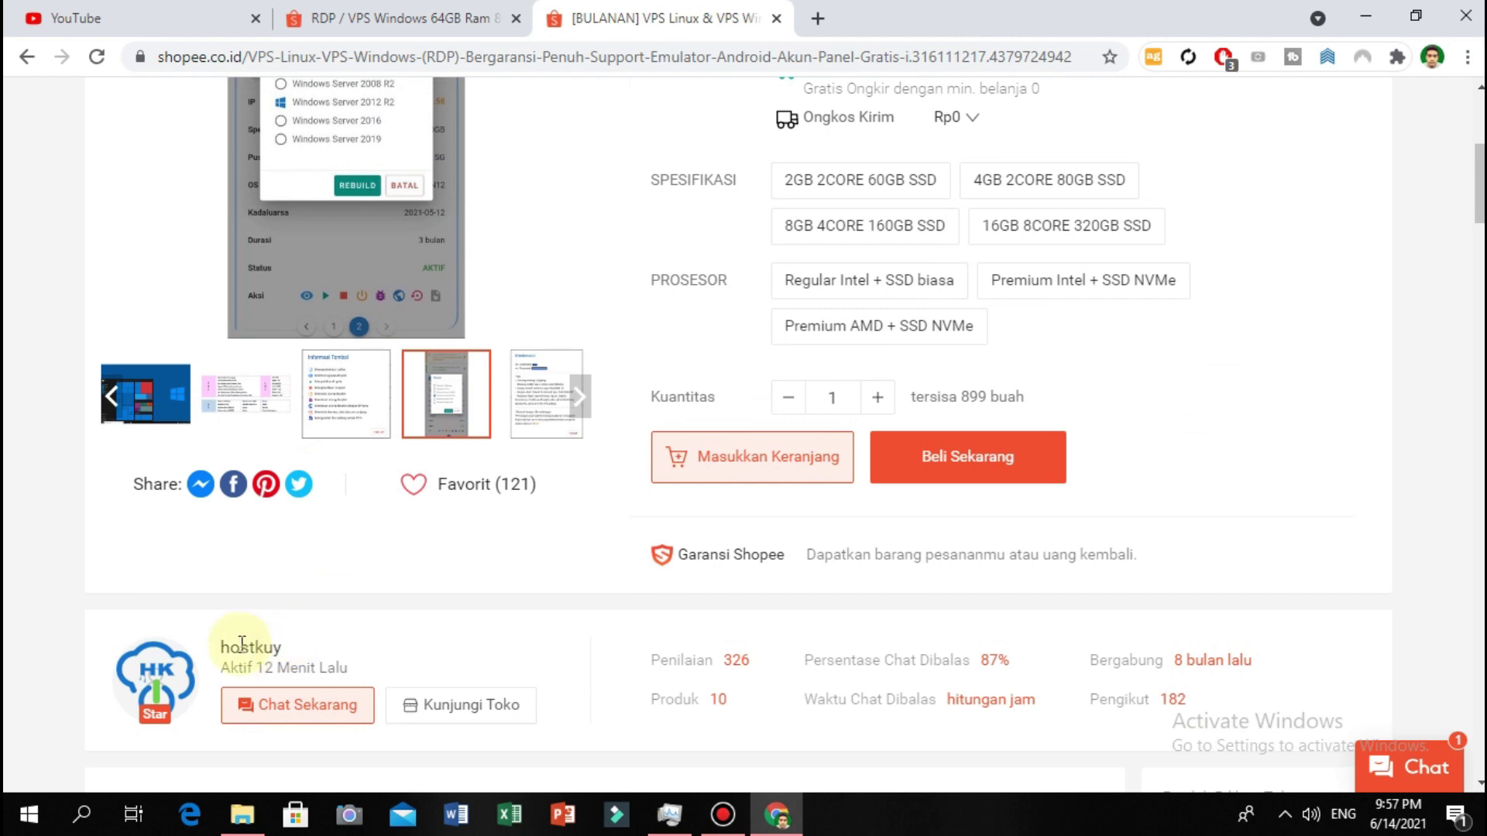
left_click_drag(221, 647, 306, 643)
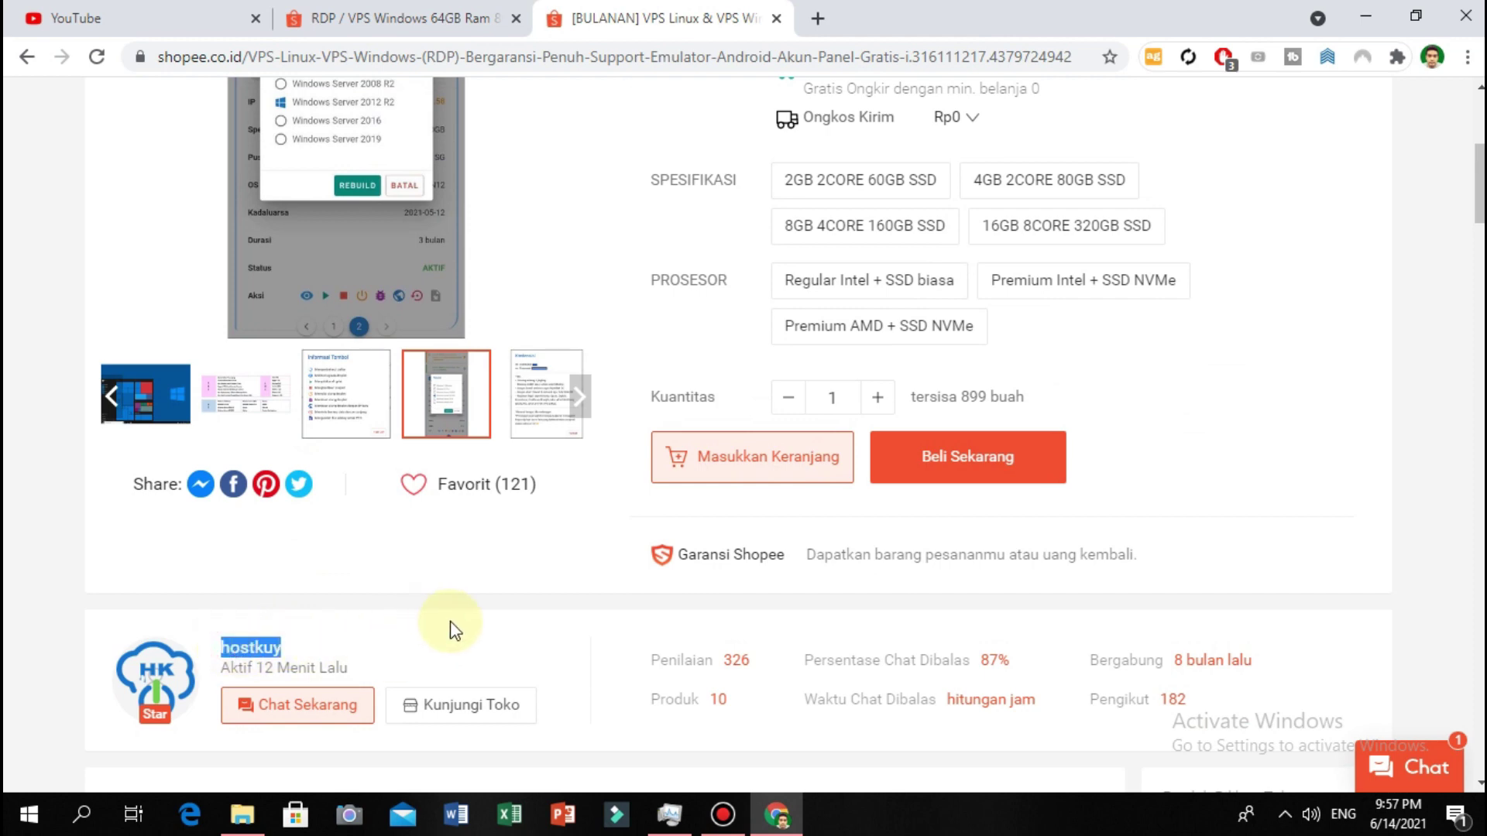
scroll(453, 623, "up", 3)
scroll(1464, 364, "up", 3)
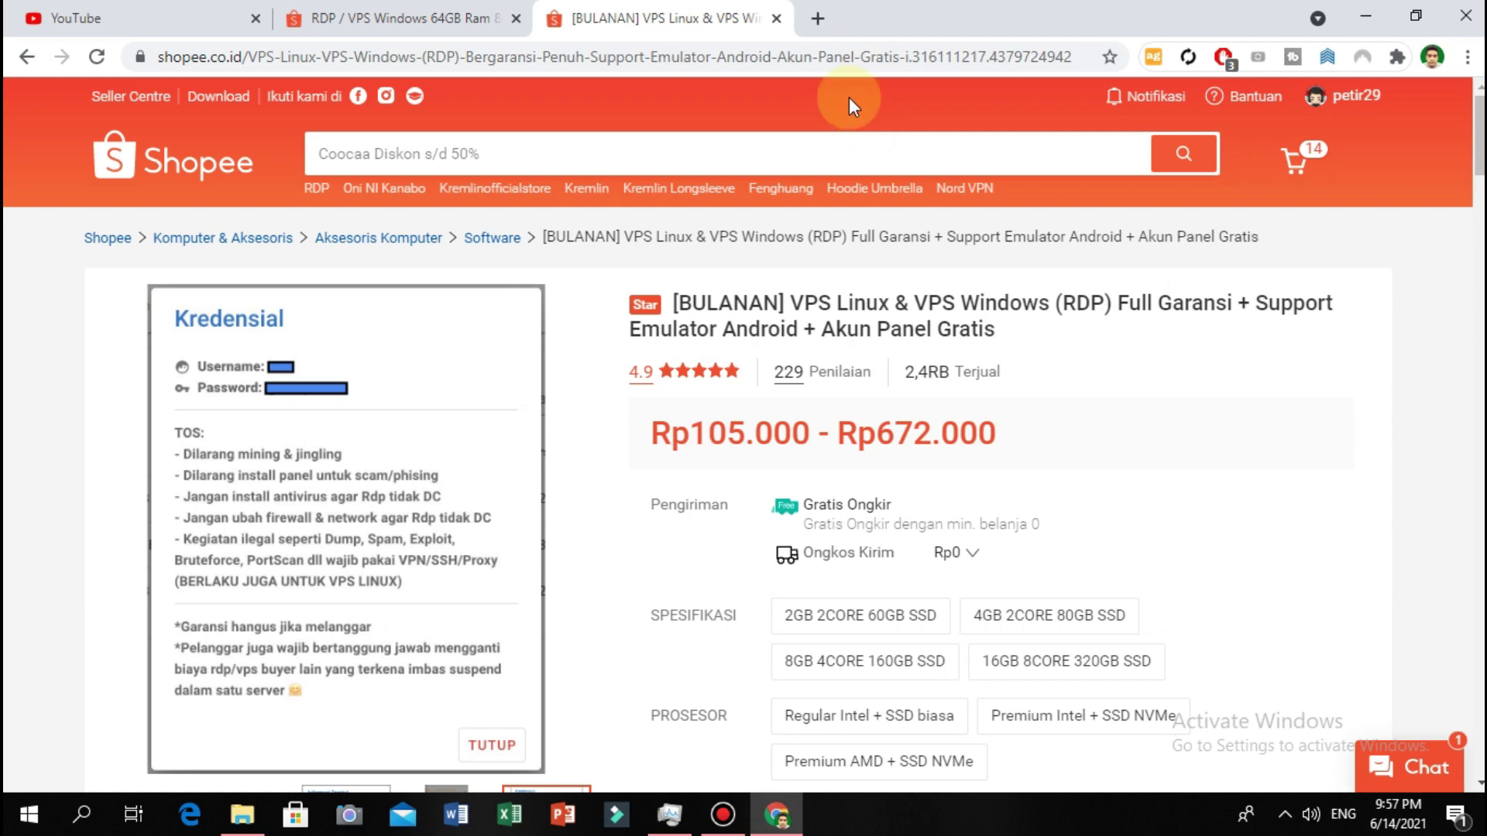
Close the [BULANAN] monthly VPS listing tab, back on the RDP / VPS Windows page.
left_click(777, 19)
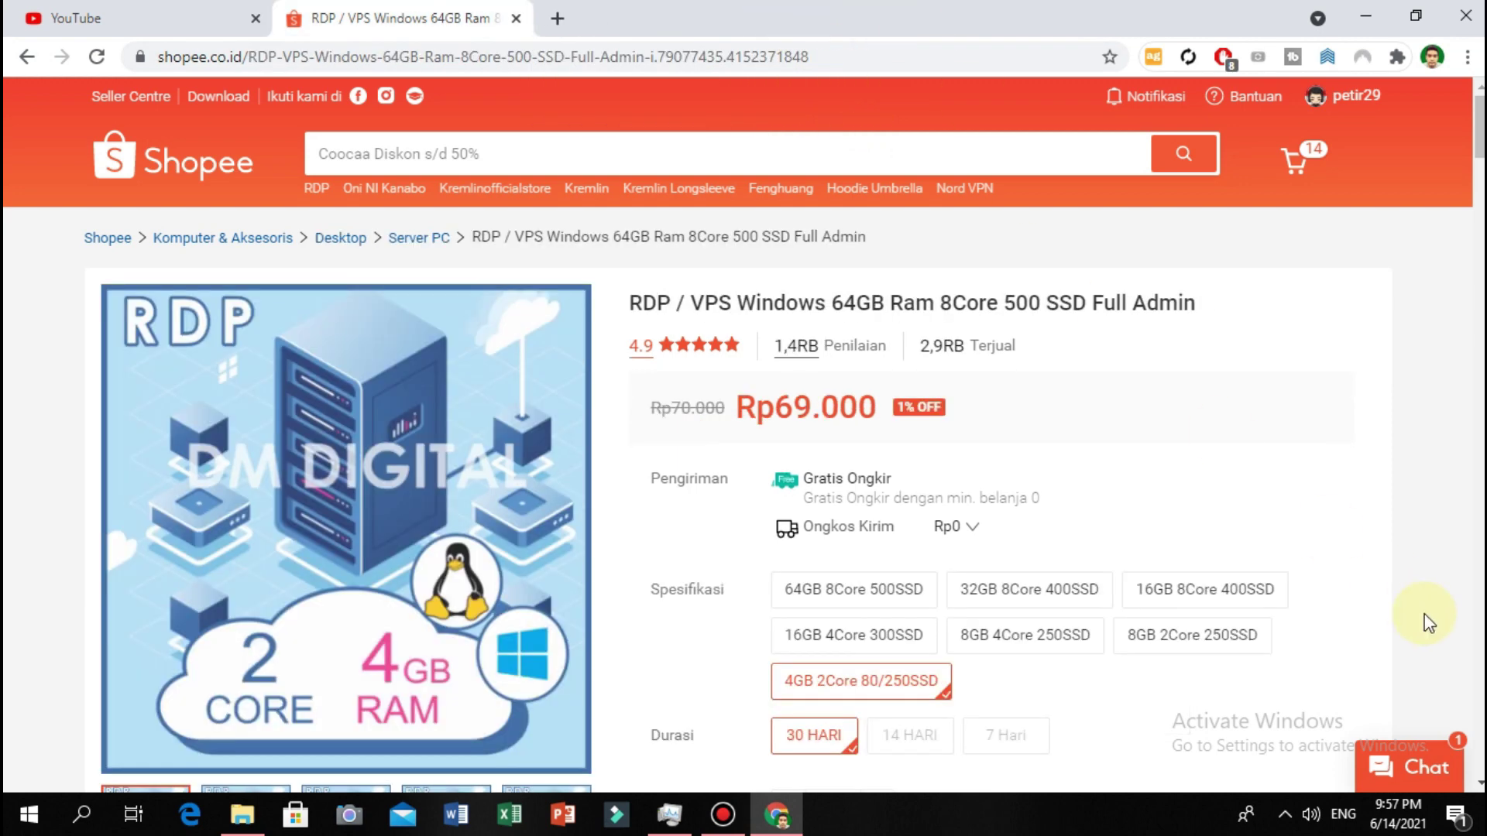
scroll(1397, 557, "down", 1)
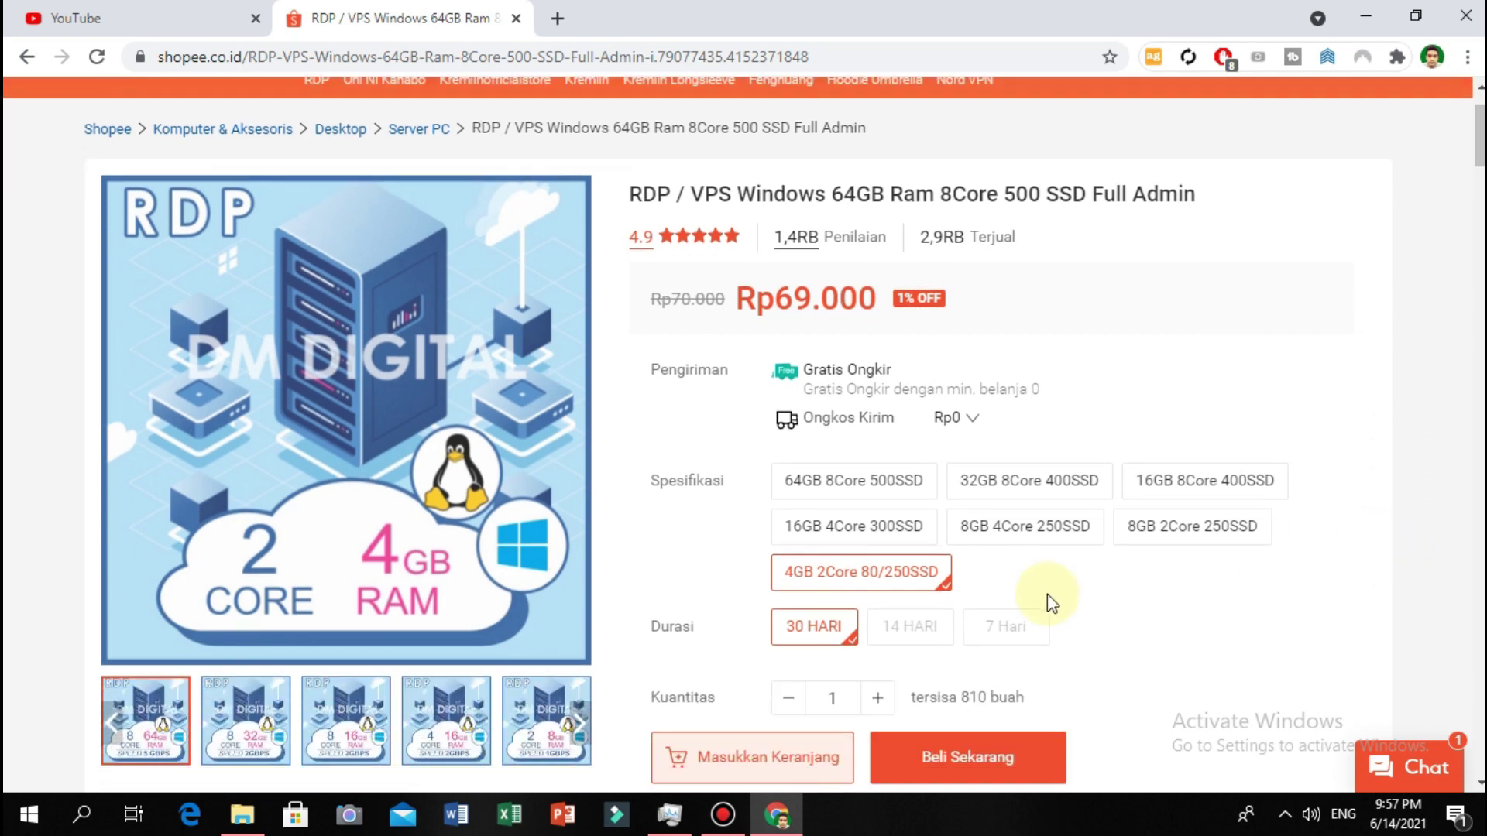
scroll(1049, 601, "down", 4)
scroll(939, 276, "up", 1)
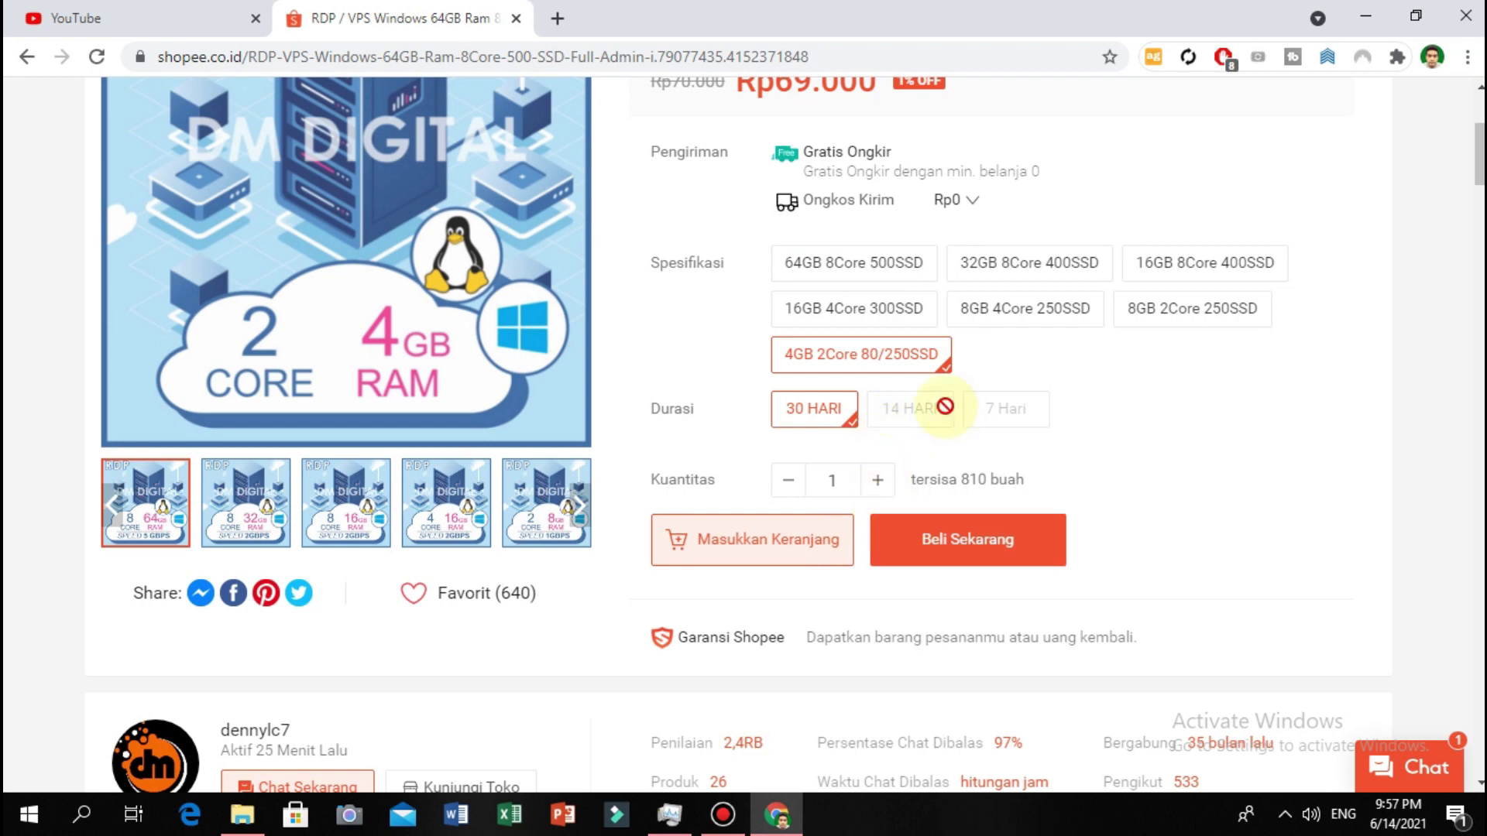
scroll(949, 405, "up", 1)
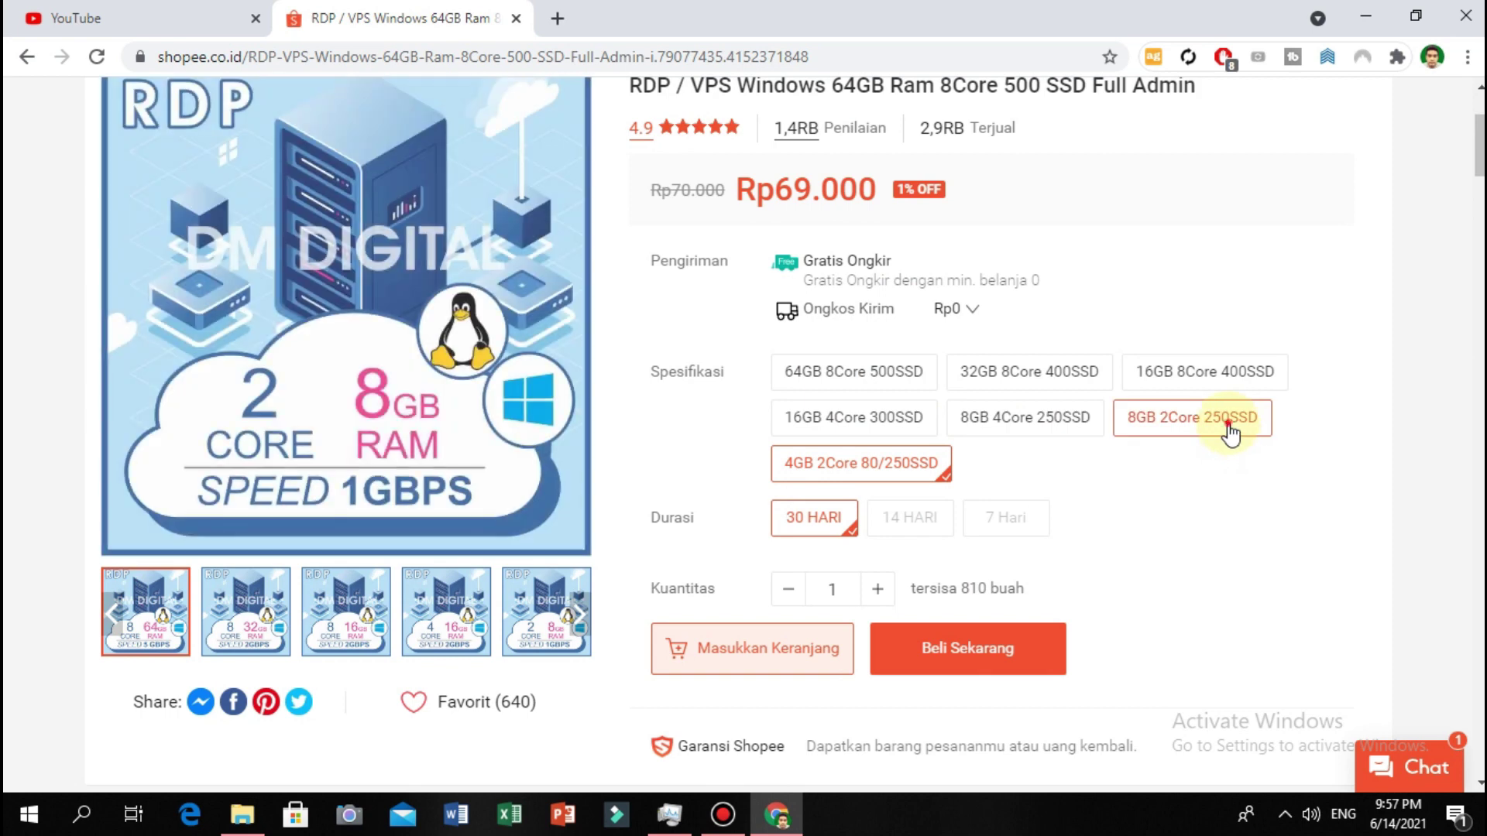
Compare 7 Hari, 14 HARI and 30 HARI prices for the 8GB 2Core 250SSD spec.
left_click(1231, 434)
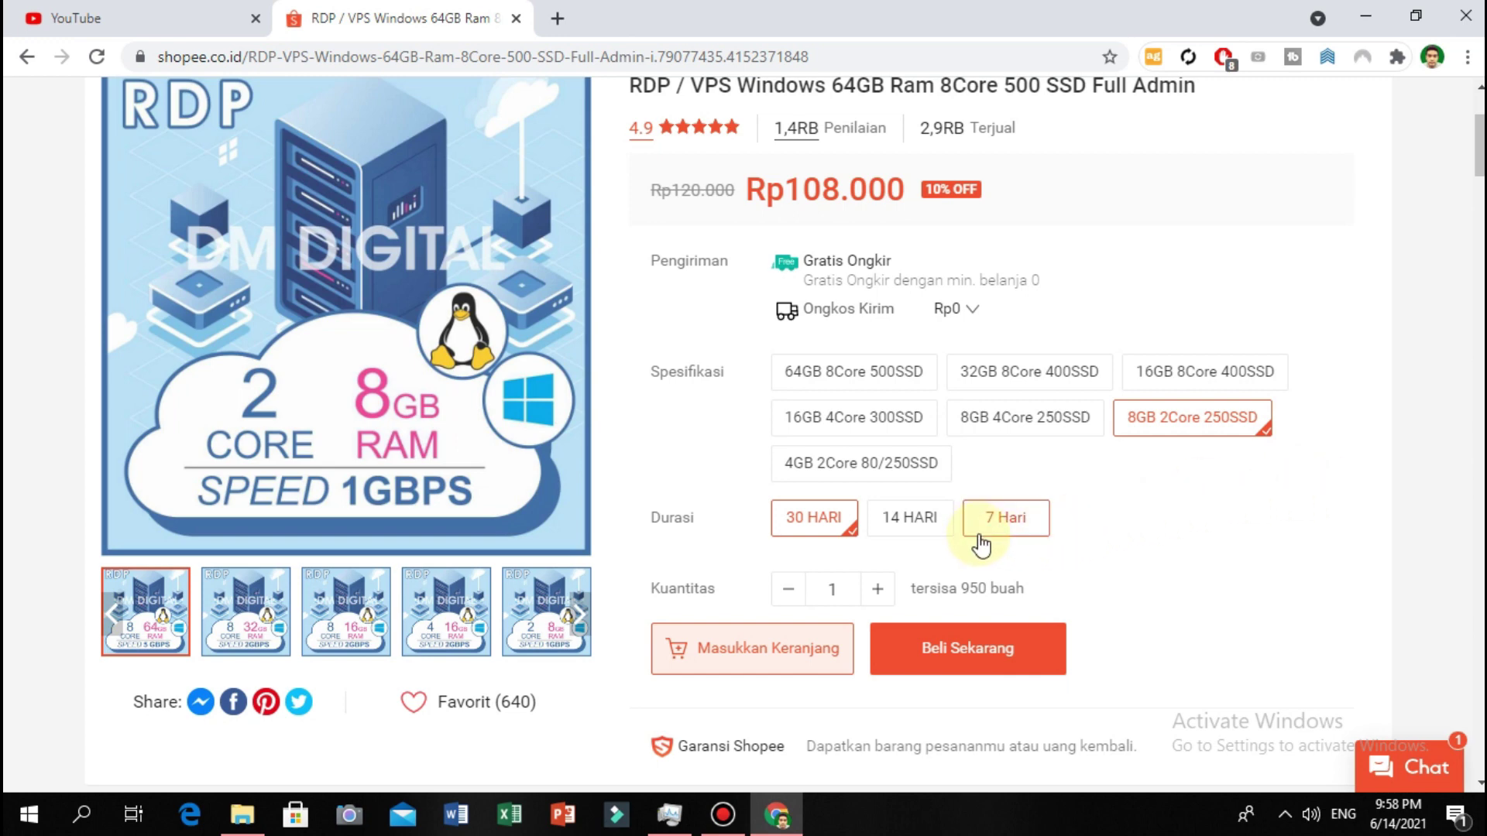
left_click(998, 520)
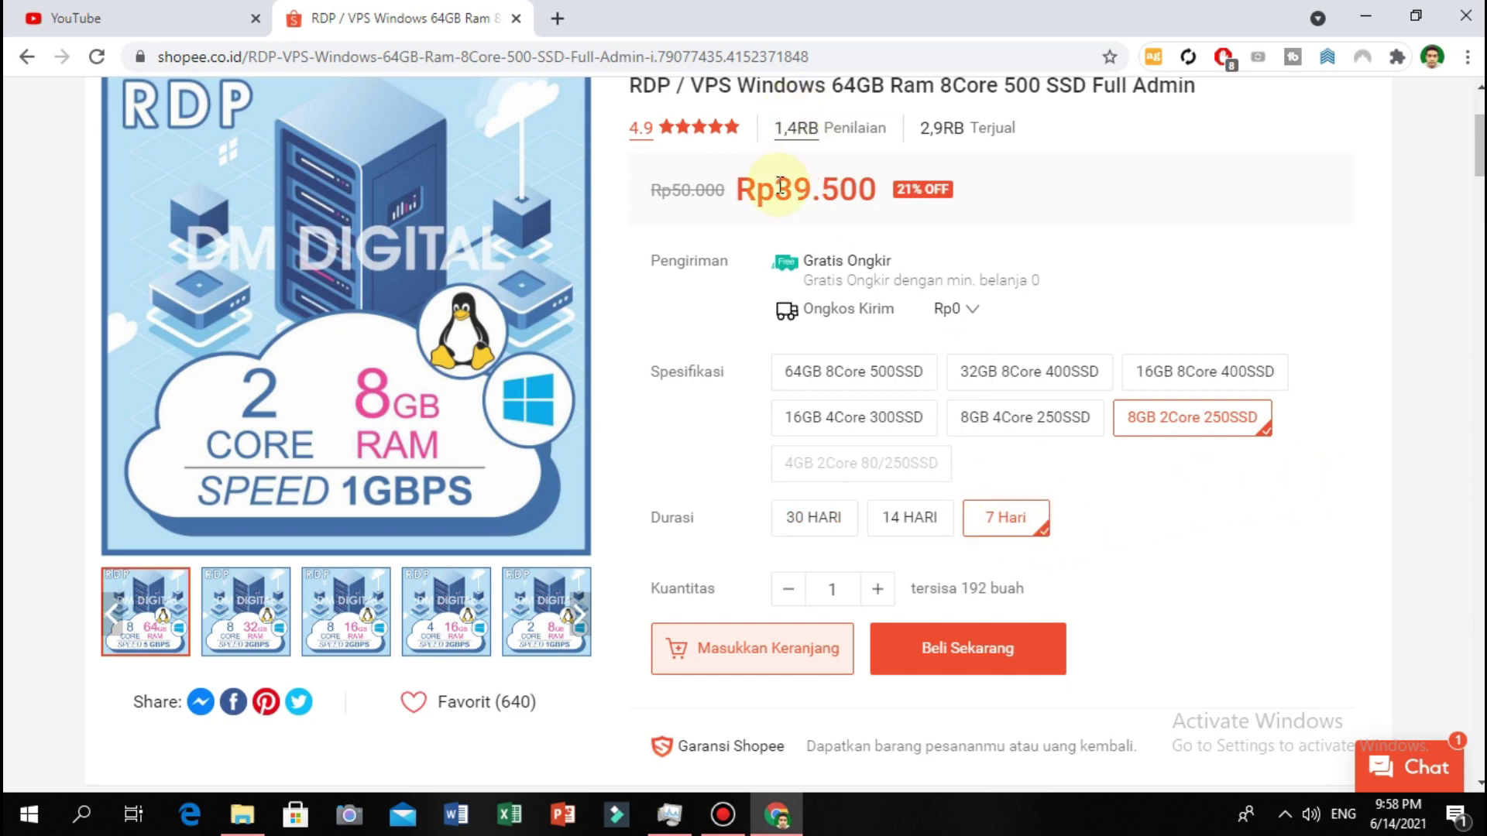
left_click(908, 519)
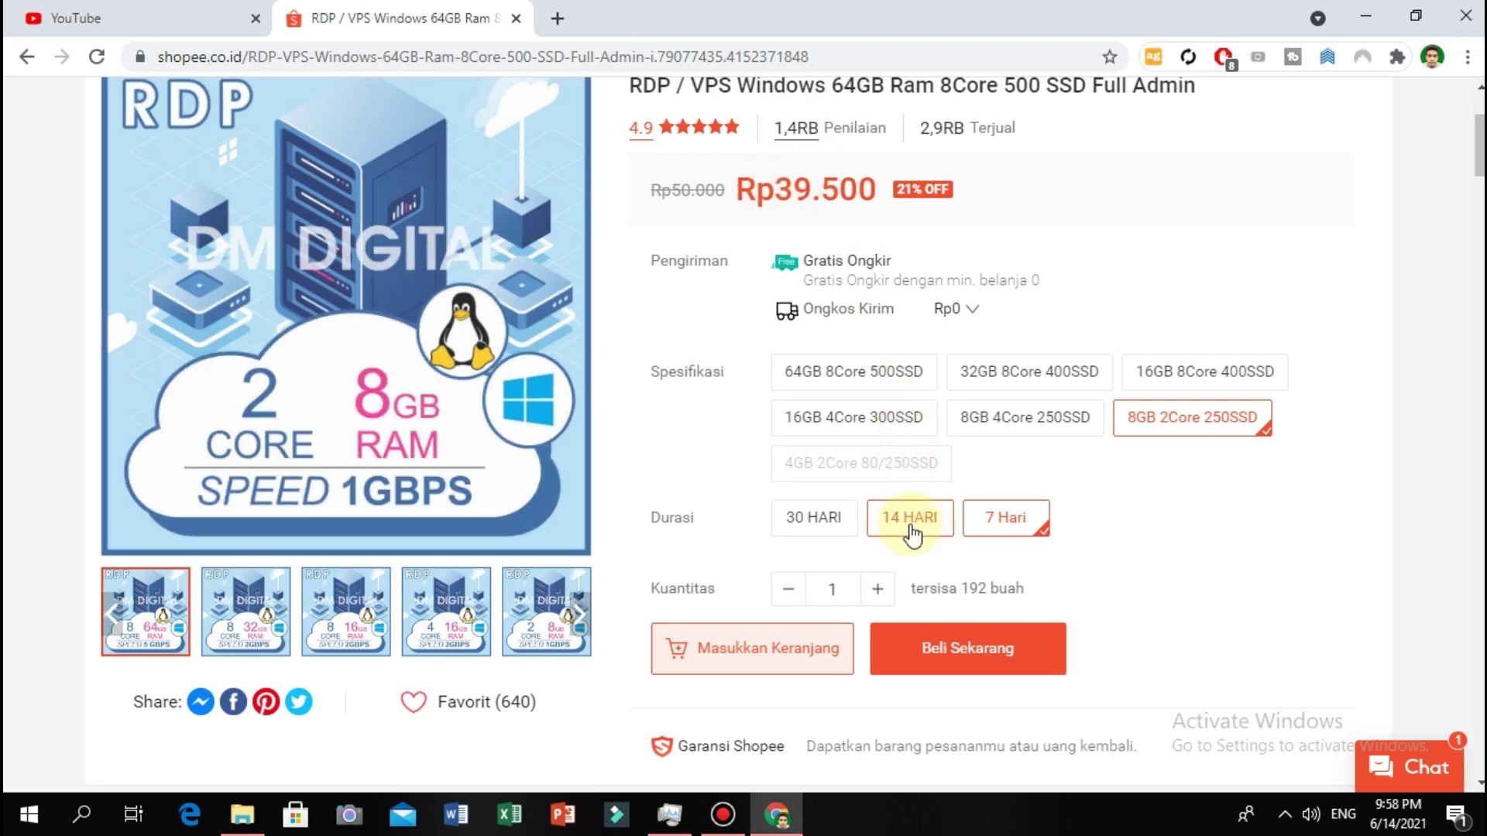
double_click(784, 188)
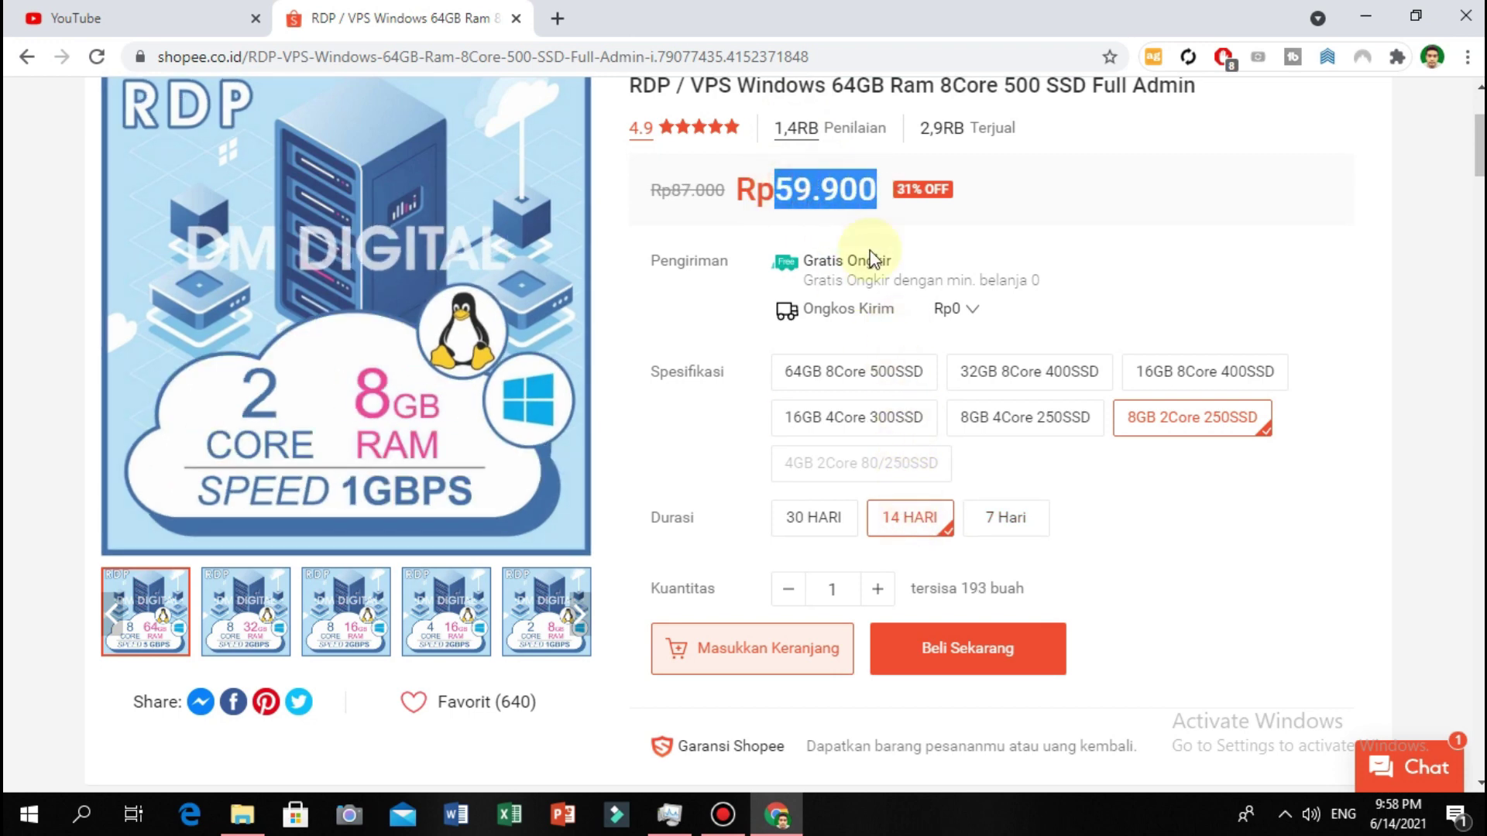
left_click(823, 530)
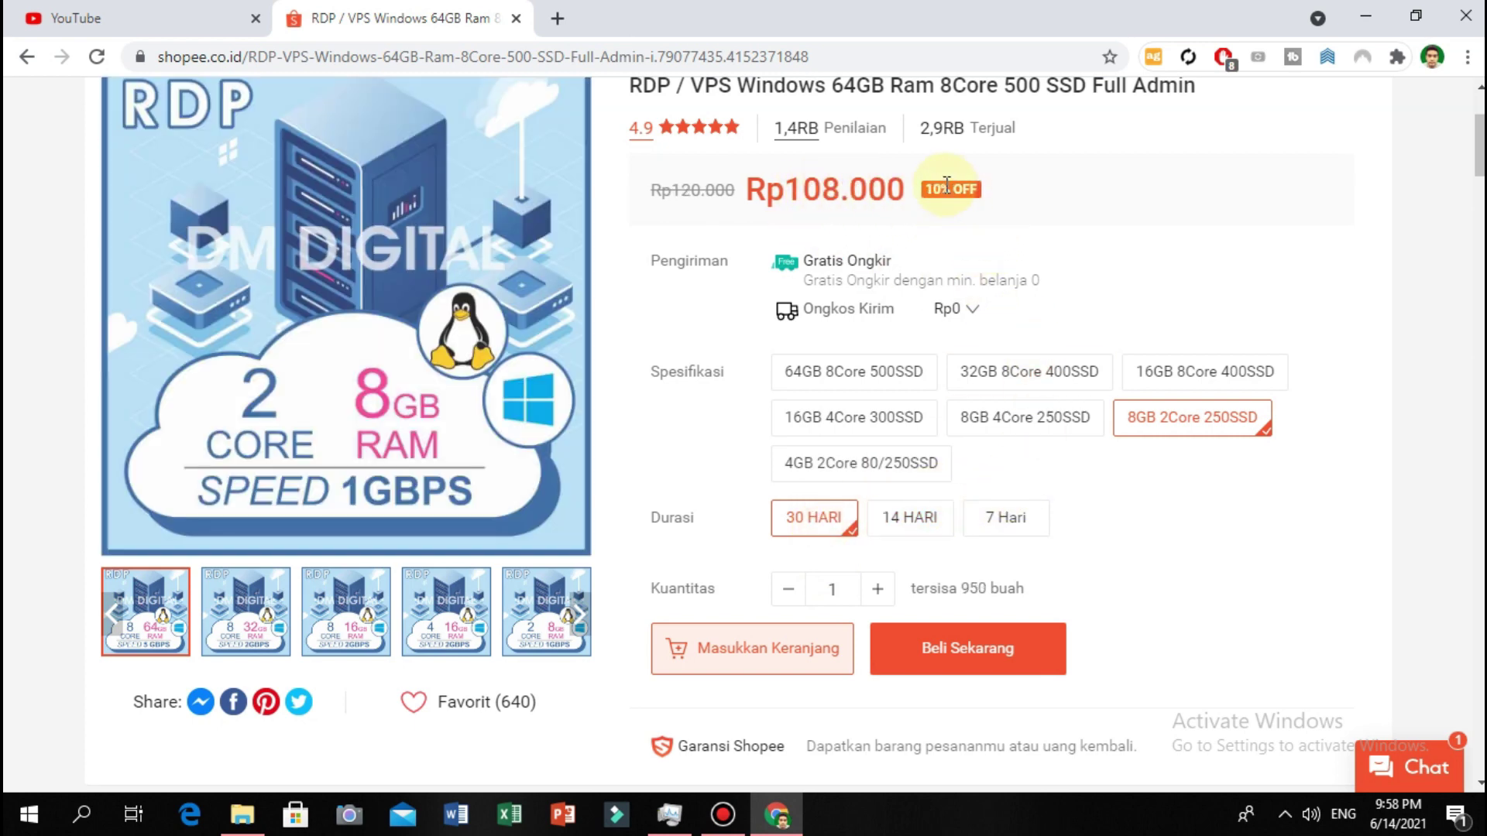
Compare durations for 8GB 4Core 250SSD, then pick 16GB 8Core 400SSD at Rp199.000.
left_click(1057, 436)
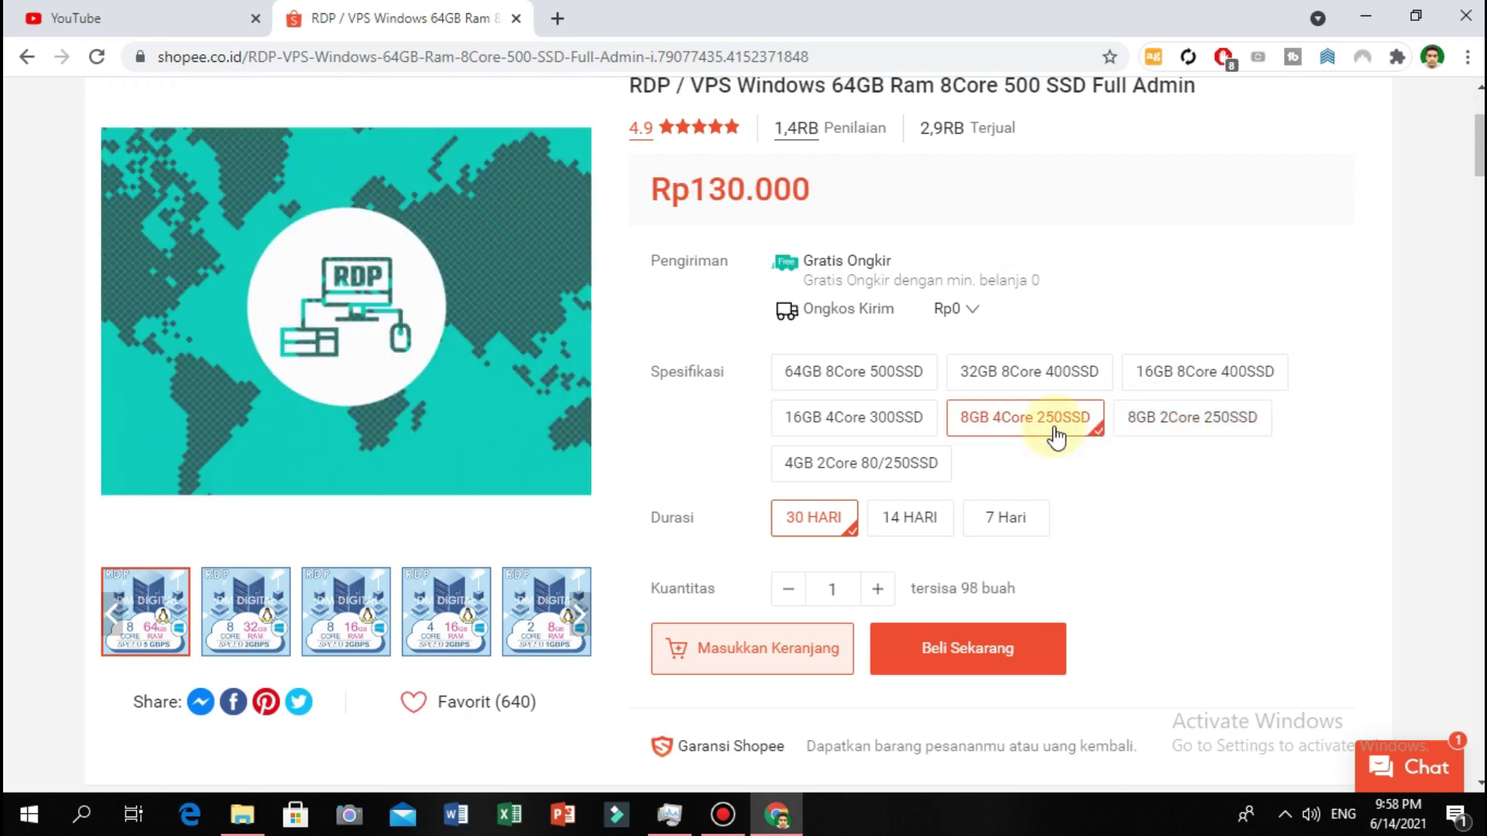
left_click(1039, 521)
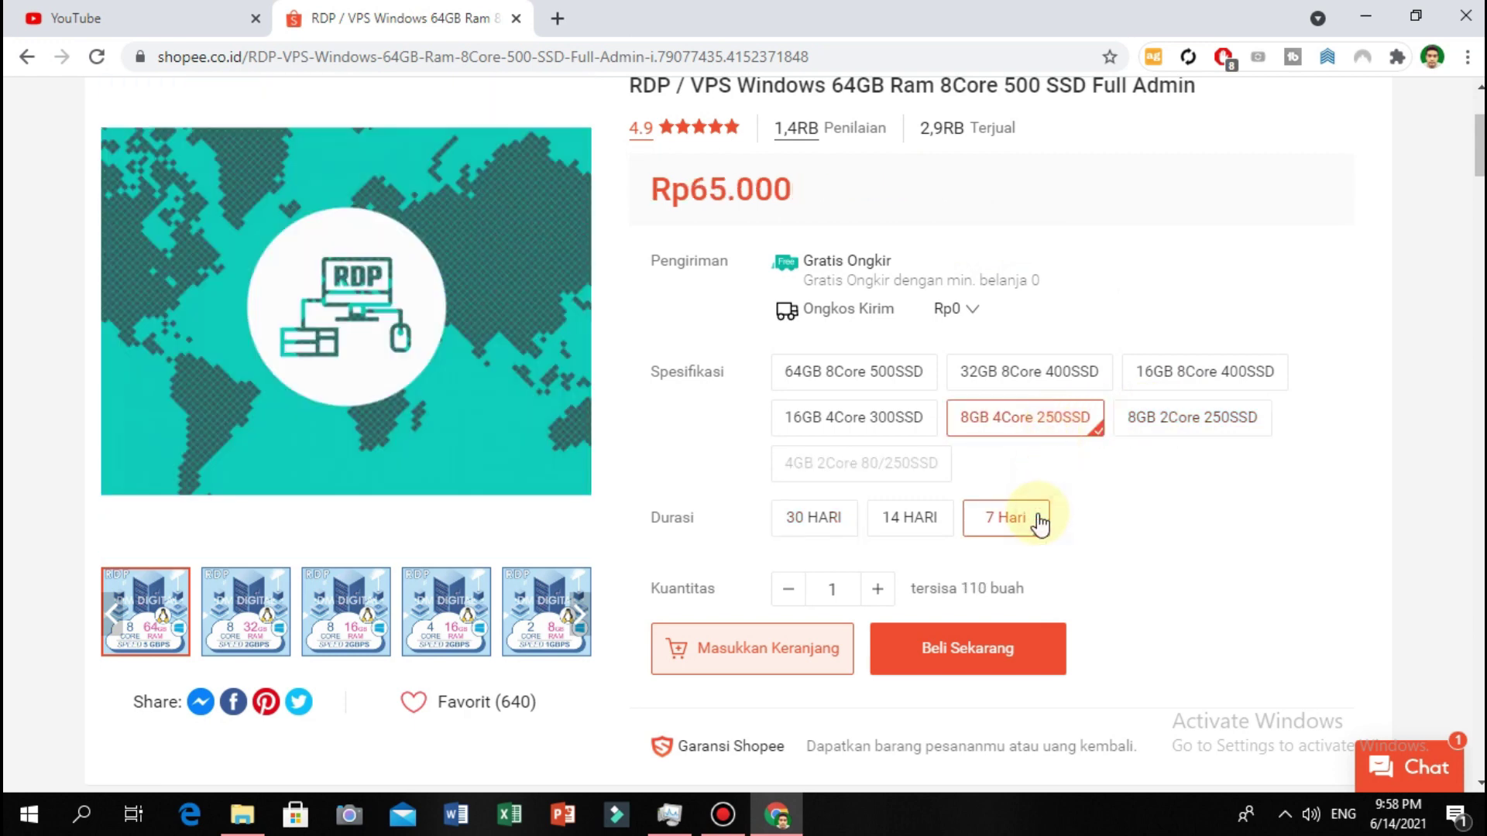
left_click(924, 523)
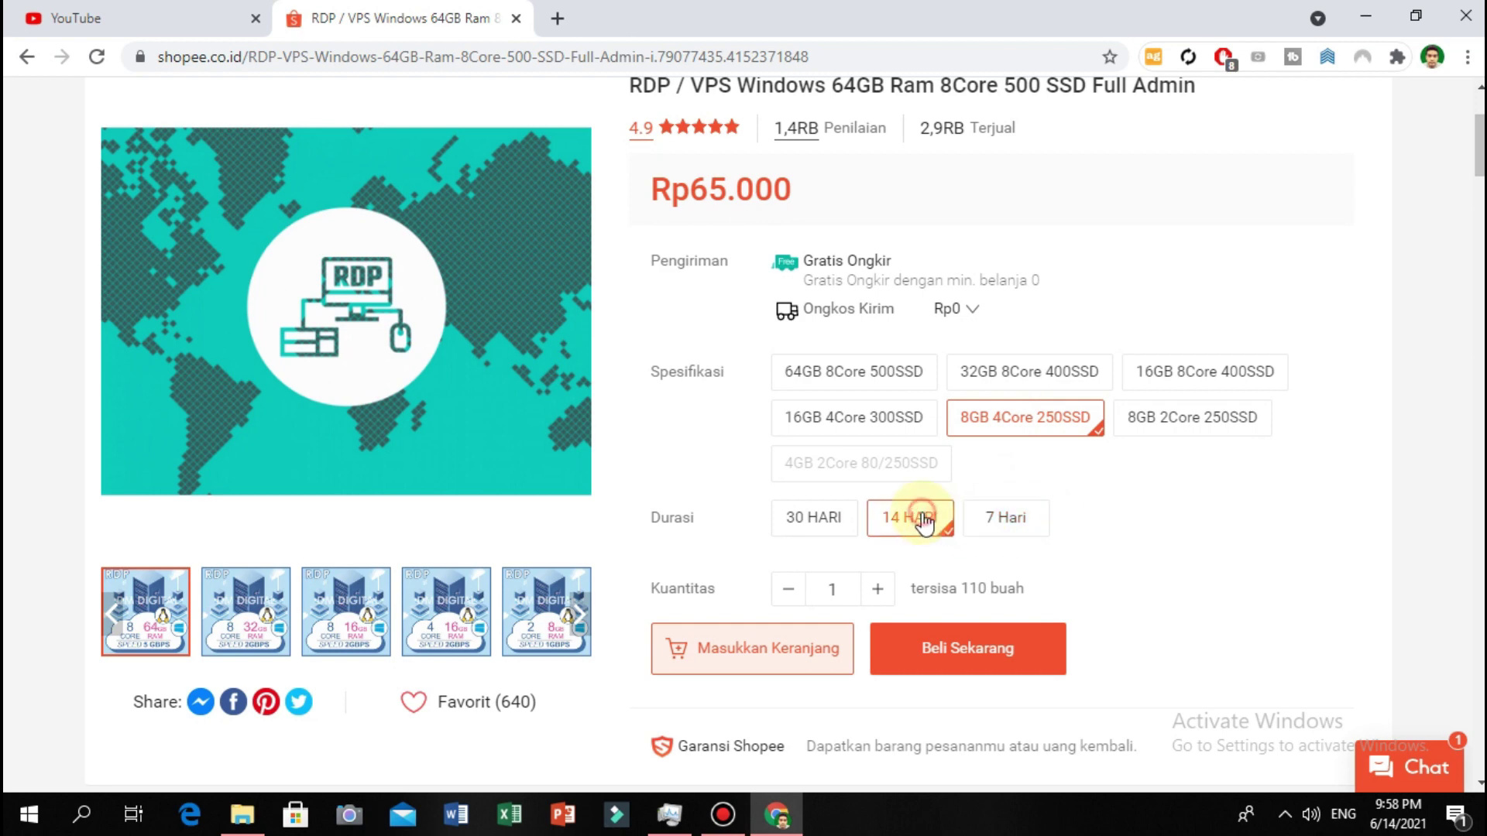
left_click(829, 512)
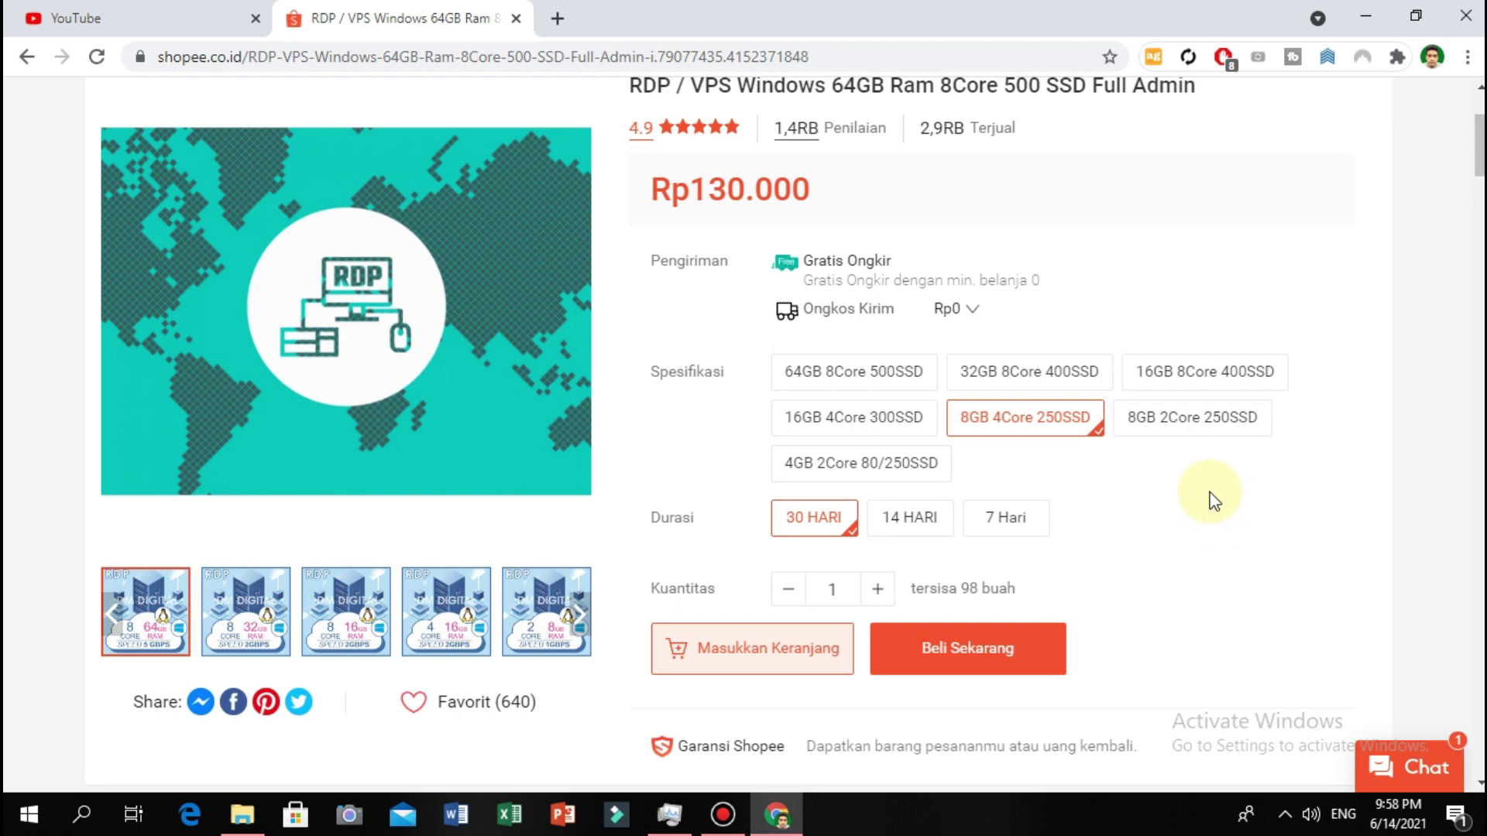
left_click(1228, 371)
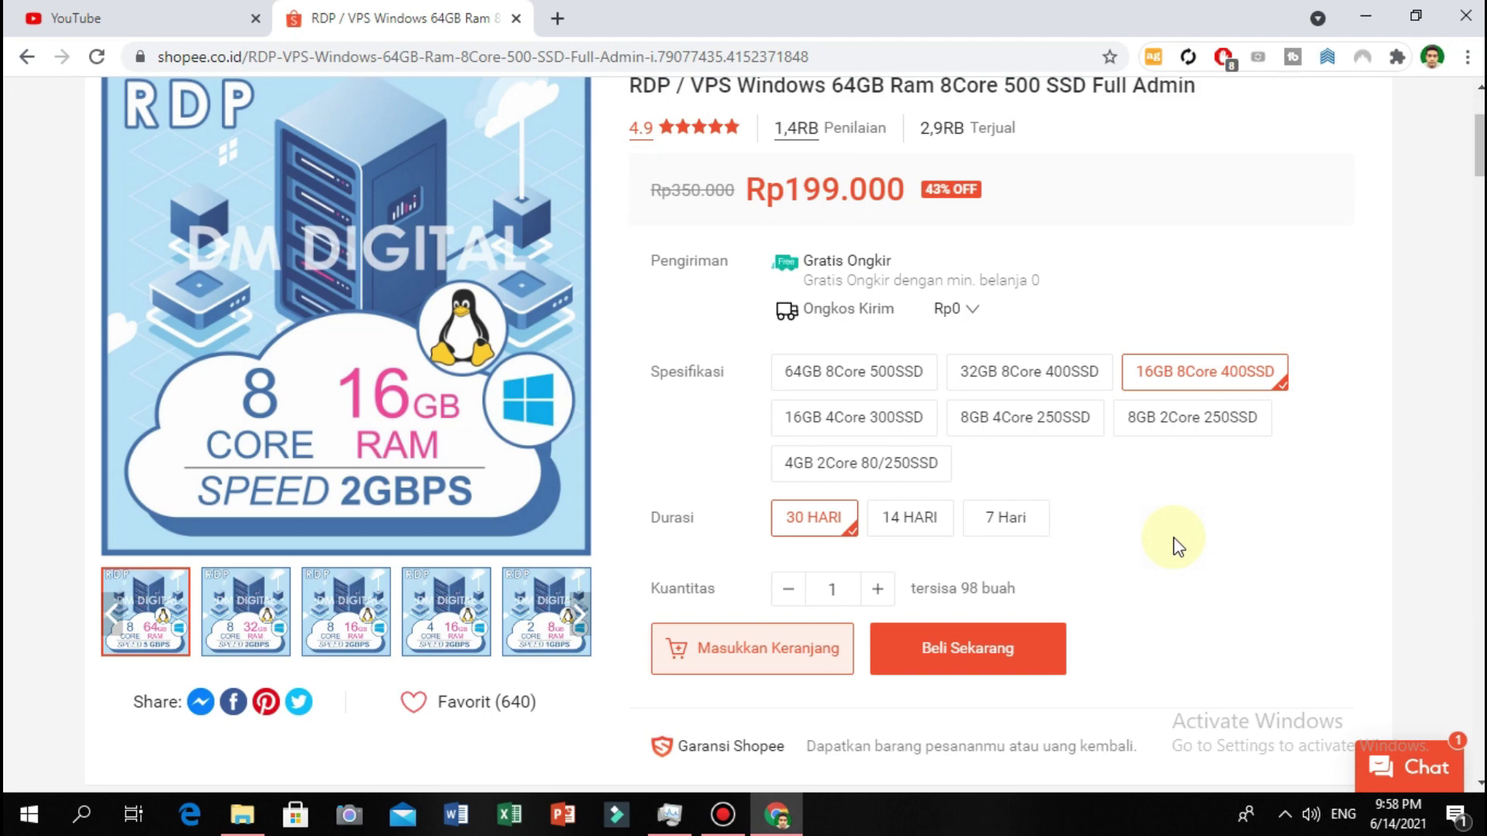
scroll(1208, 499, "up", 3)
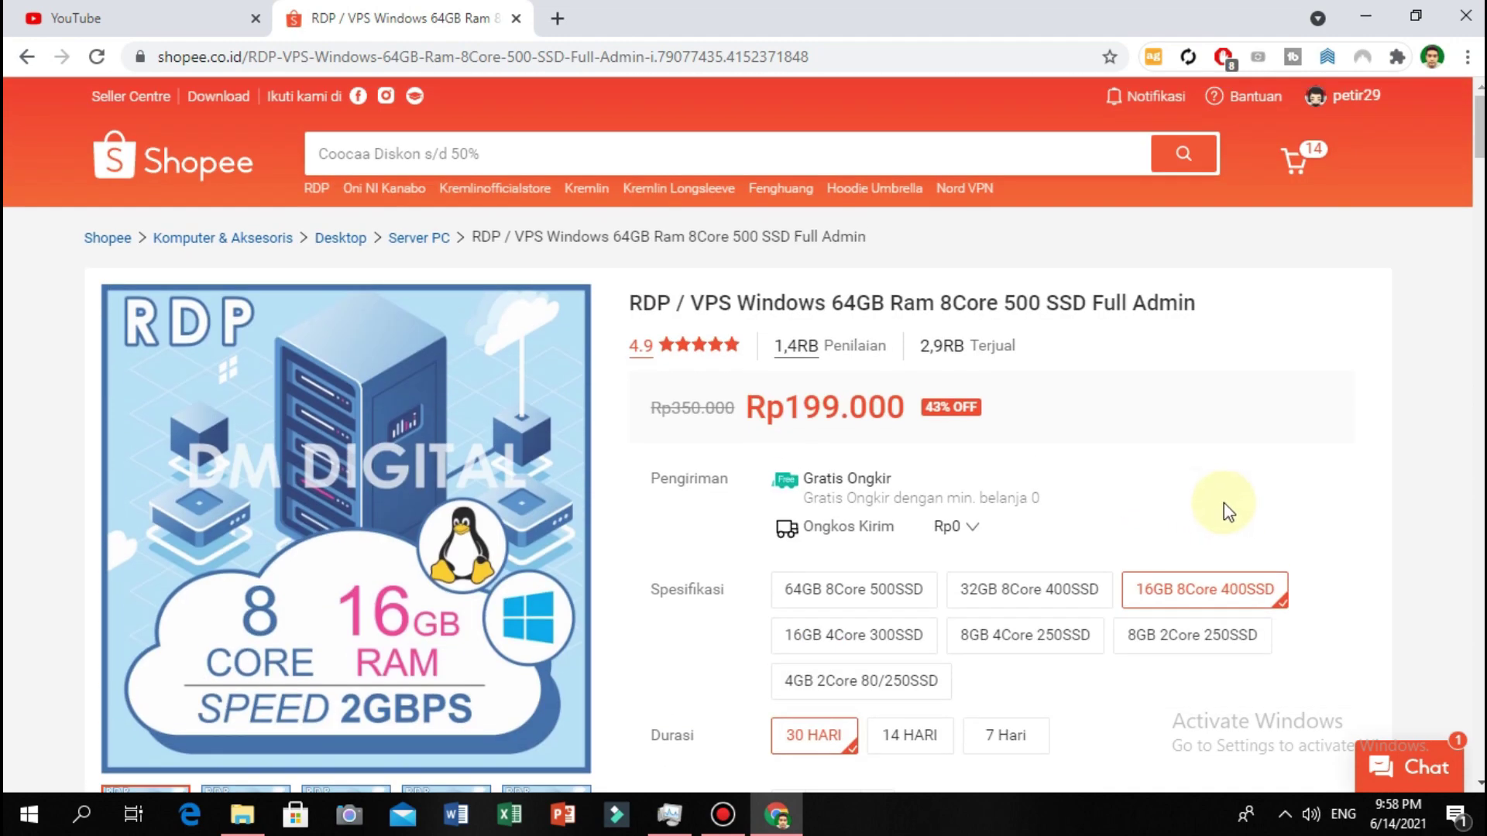
scroll(1141, 462, "down", 5)
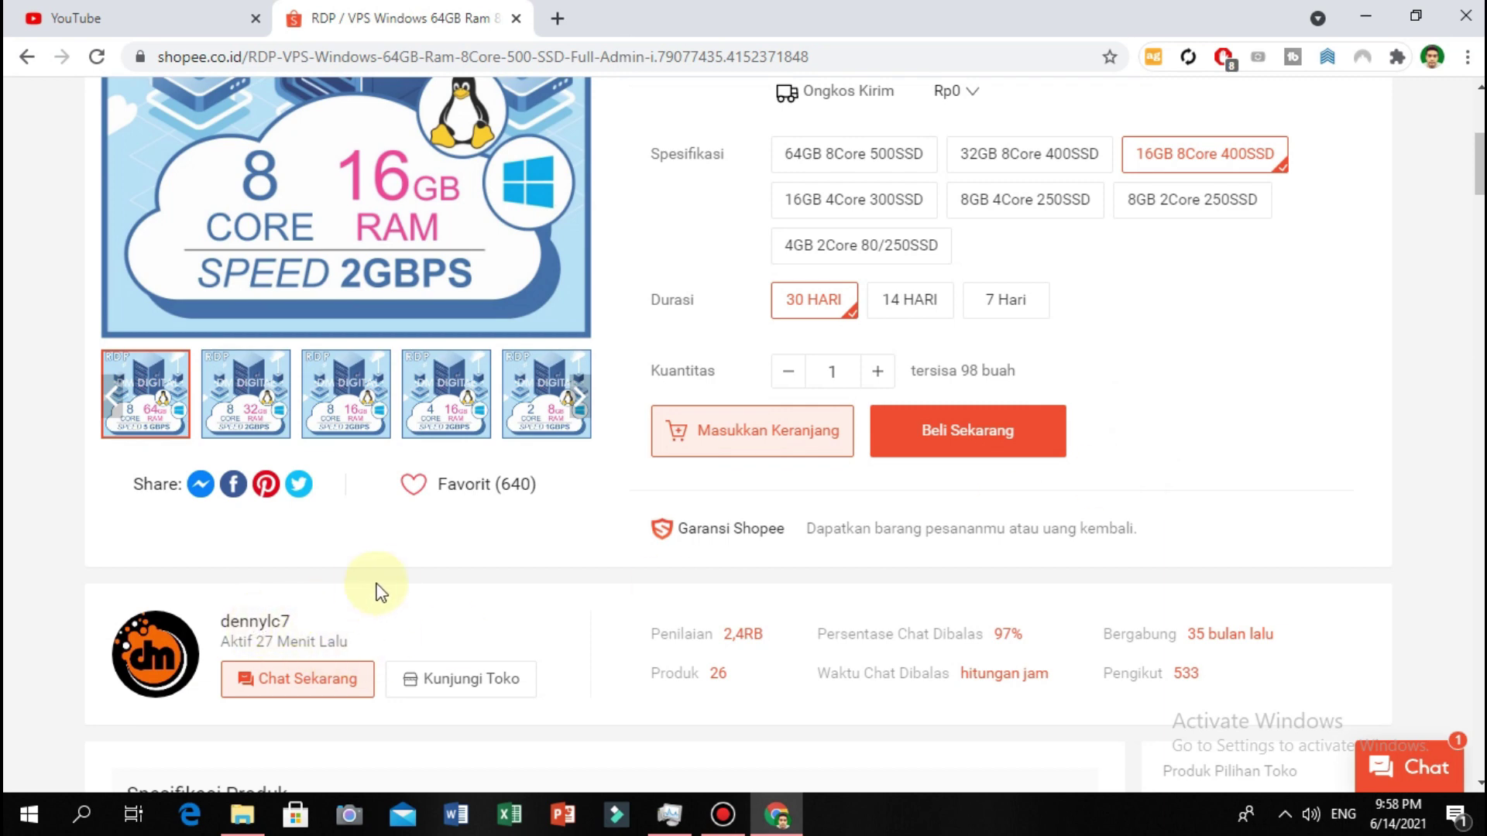
scroll(1277, 286, "up", 4)
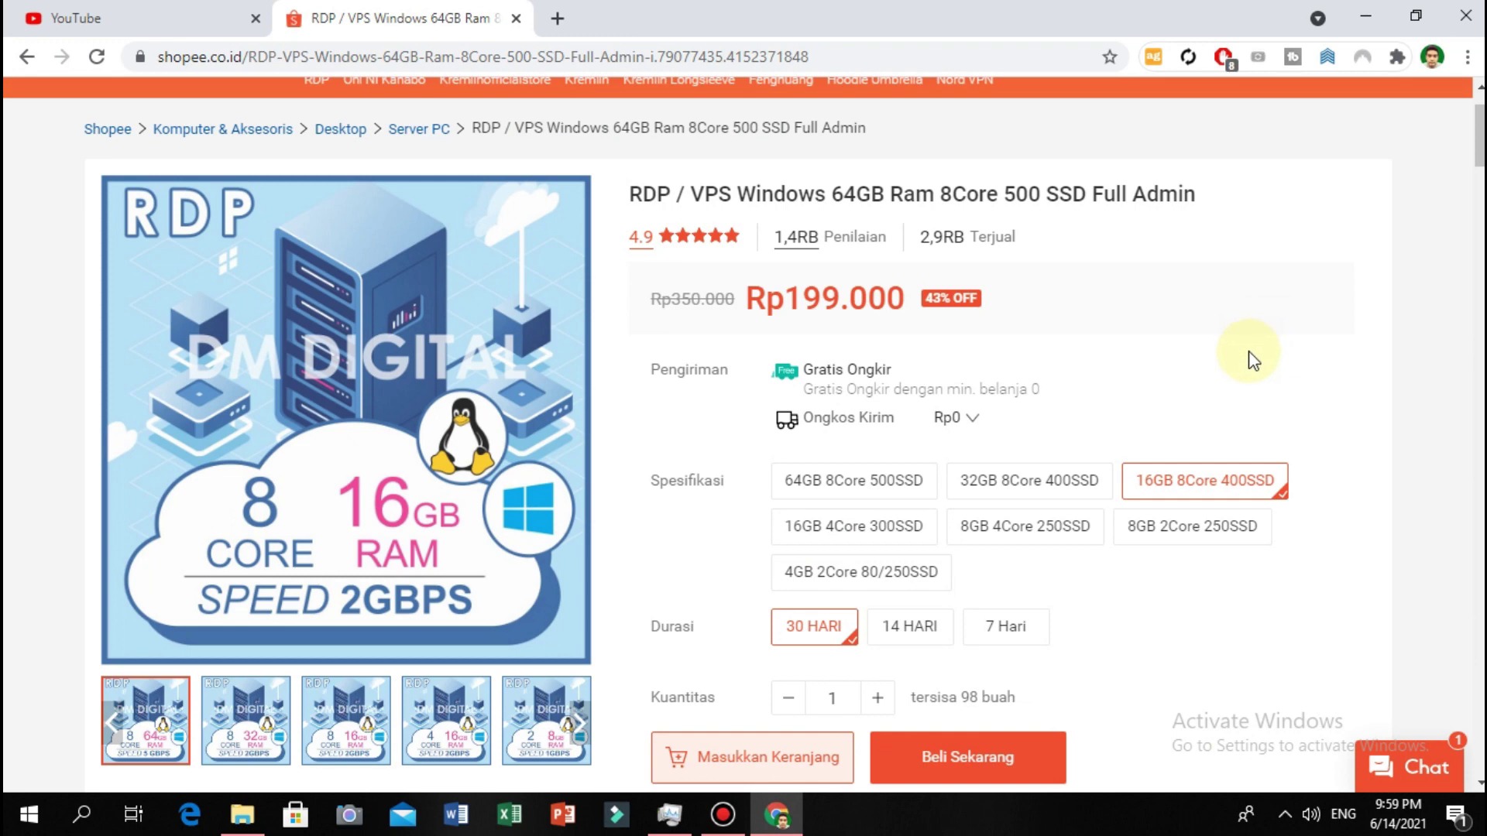
scroll(1243, 380, "up", 1)
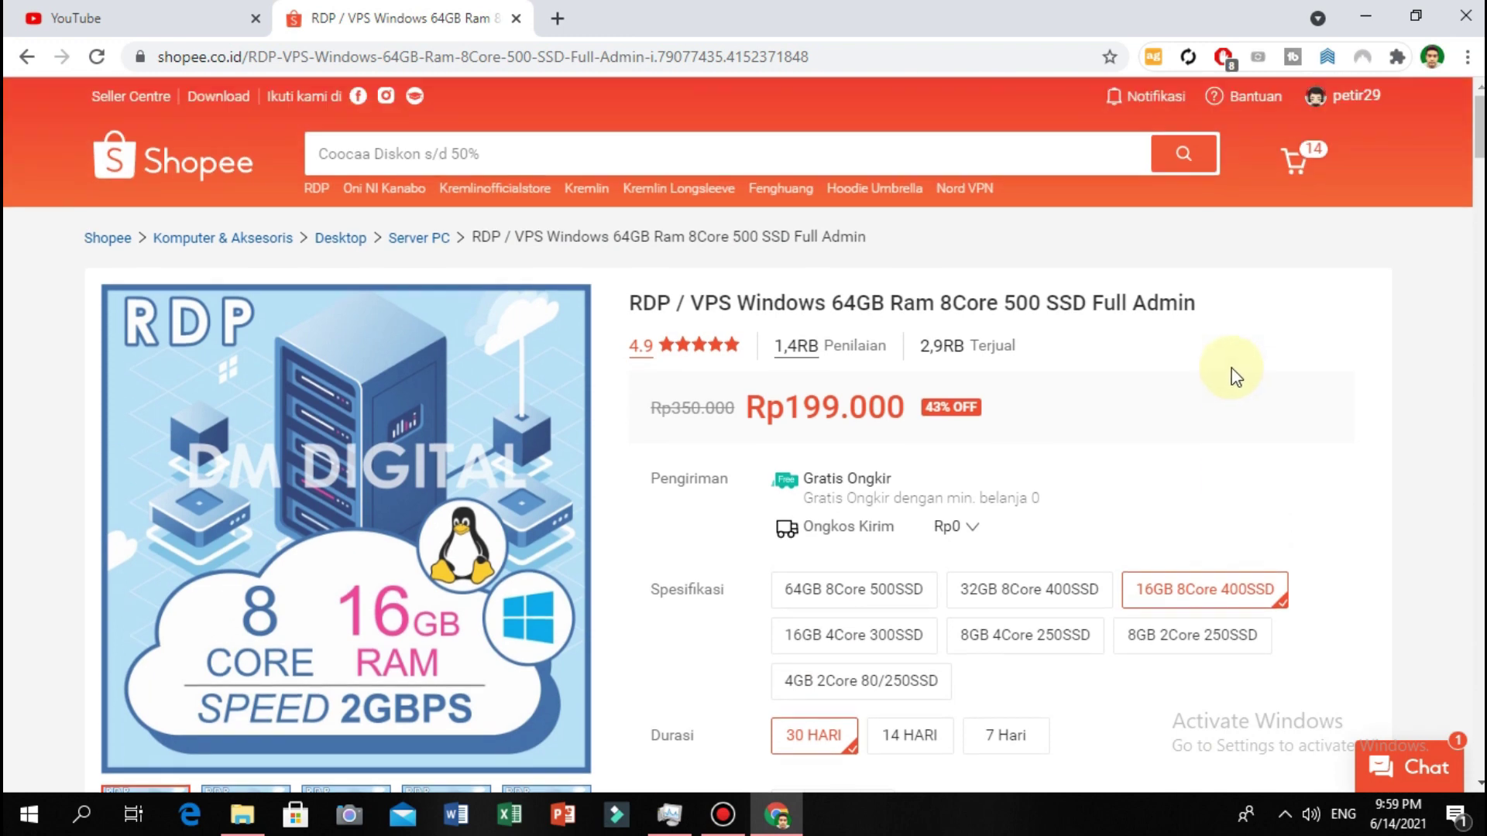
scroll(1231, 410, "down", 2)
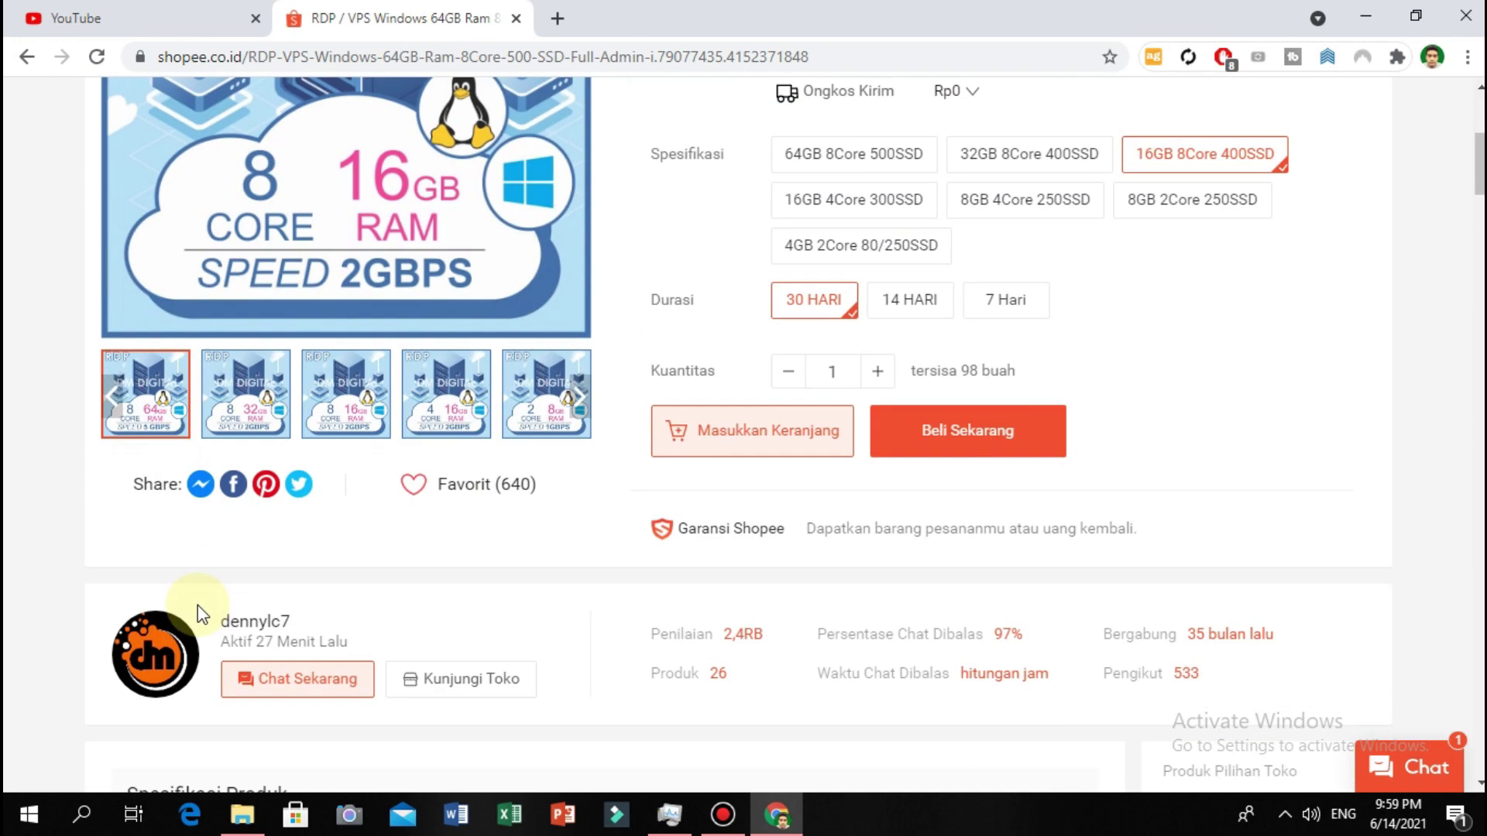
scroll(178, 558, "down", 3)
scroll(1041, 455, "up", 3)
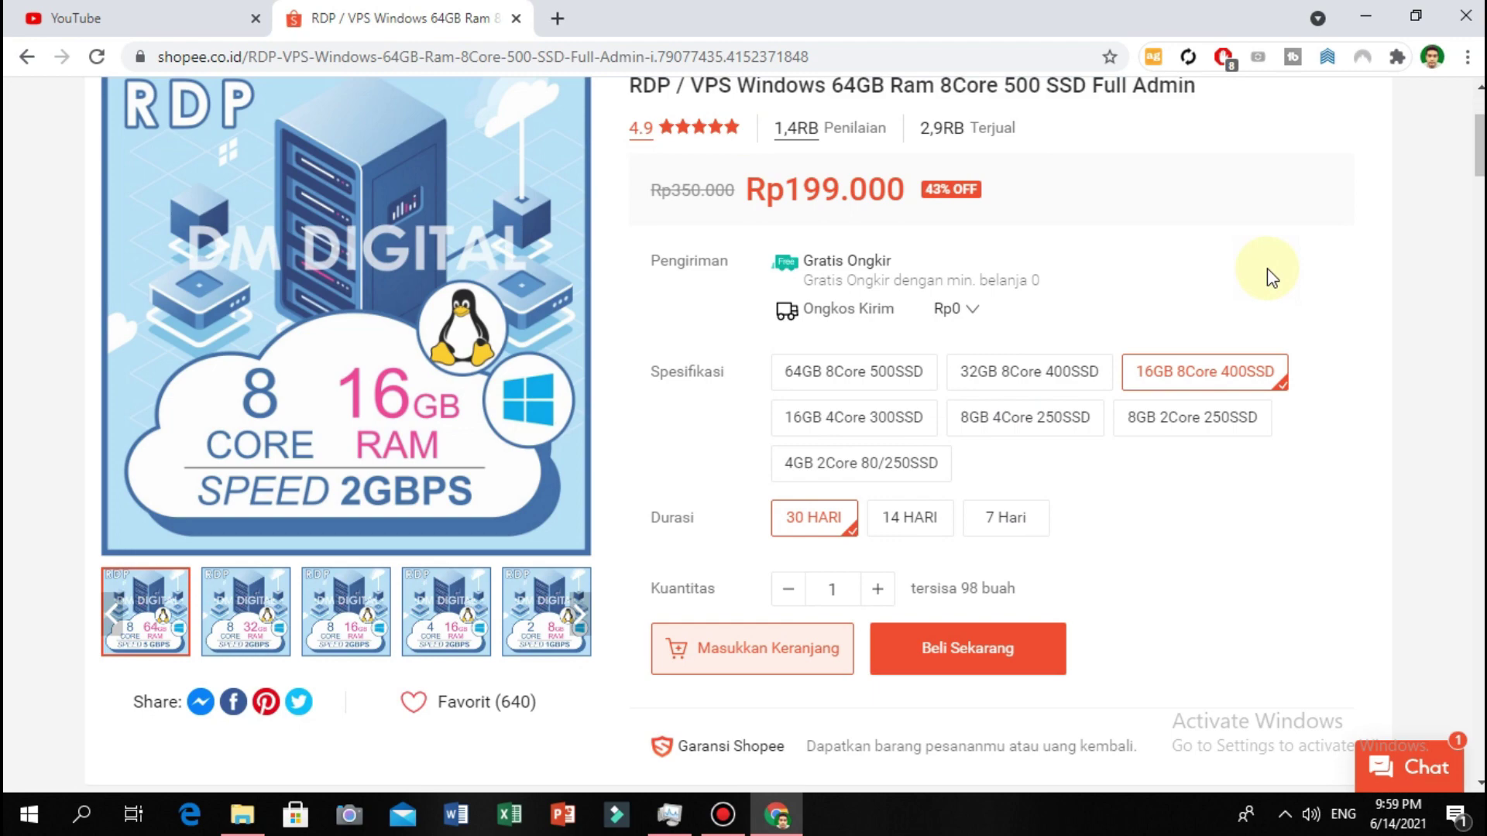
scroll(1267, 268, "up", 3)
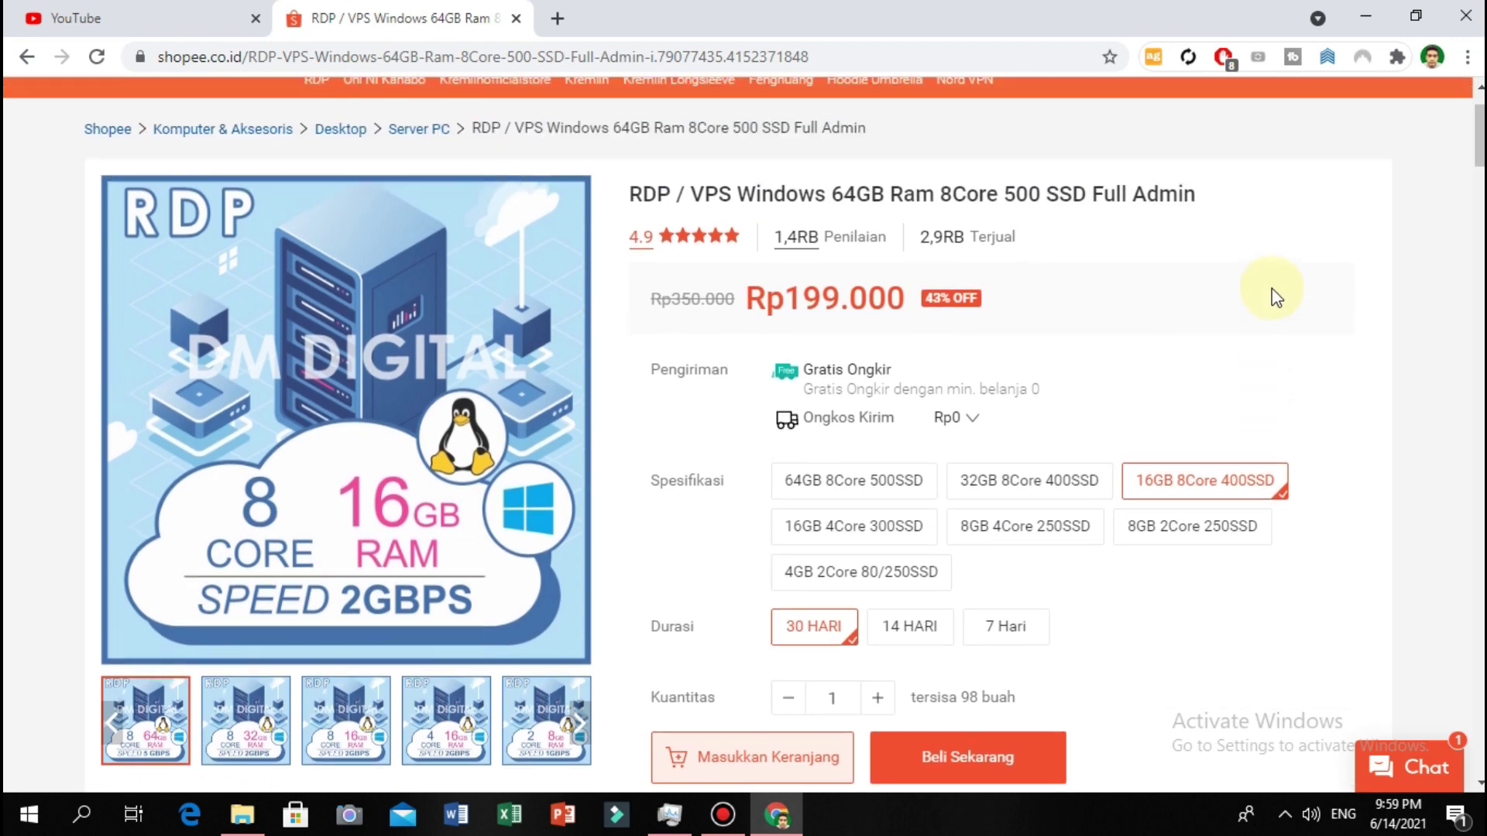
scroll(1239, 434, "down", 3)
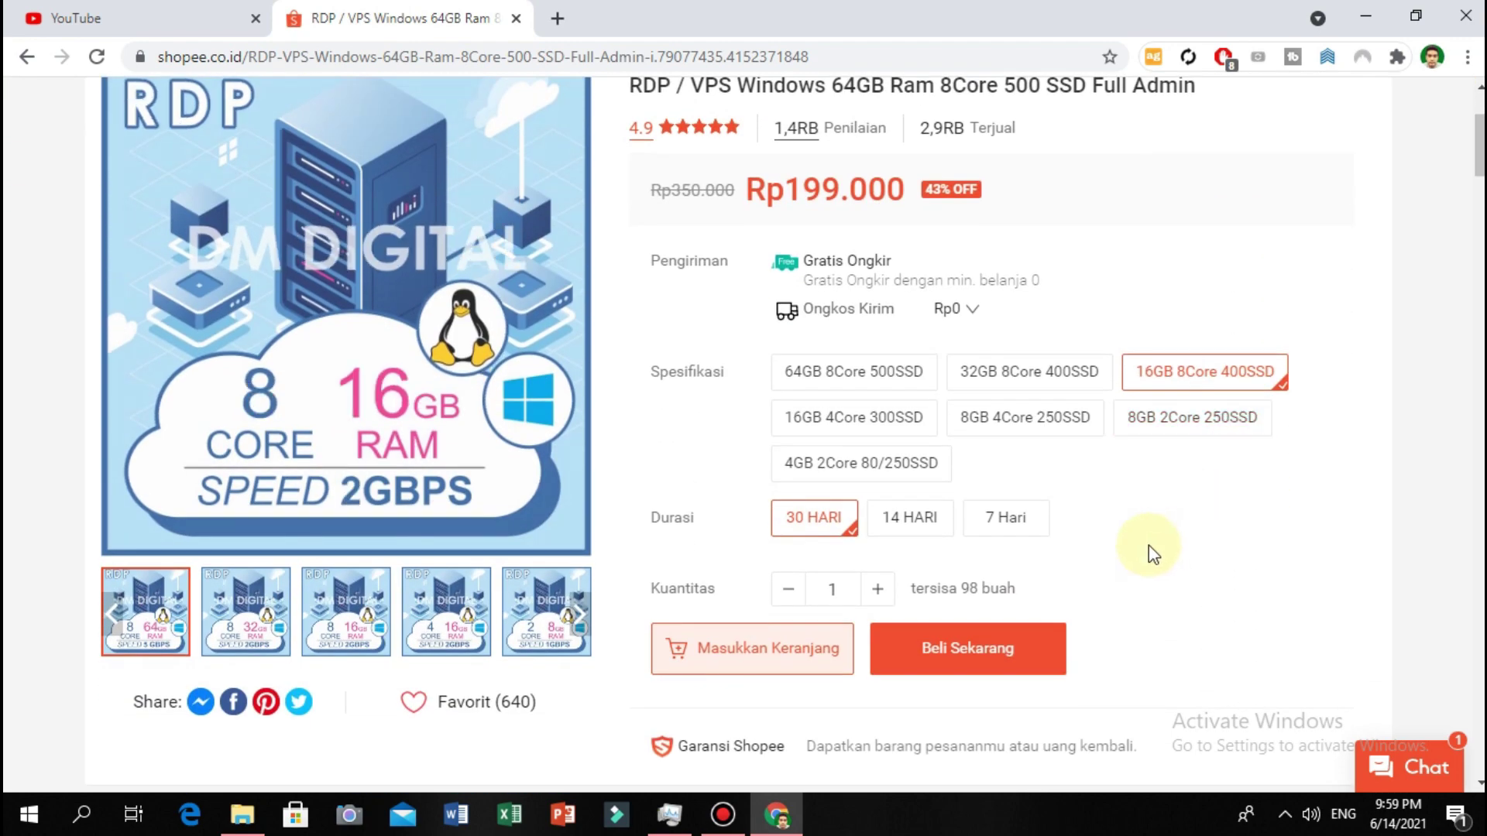
scroll(933, 281, "up", 3)
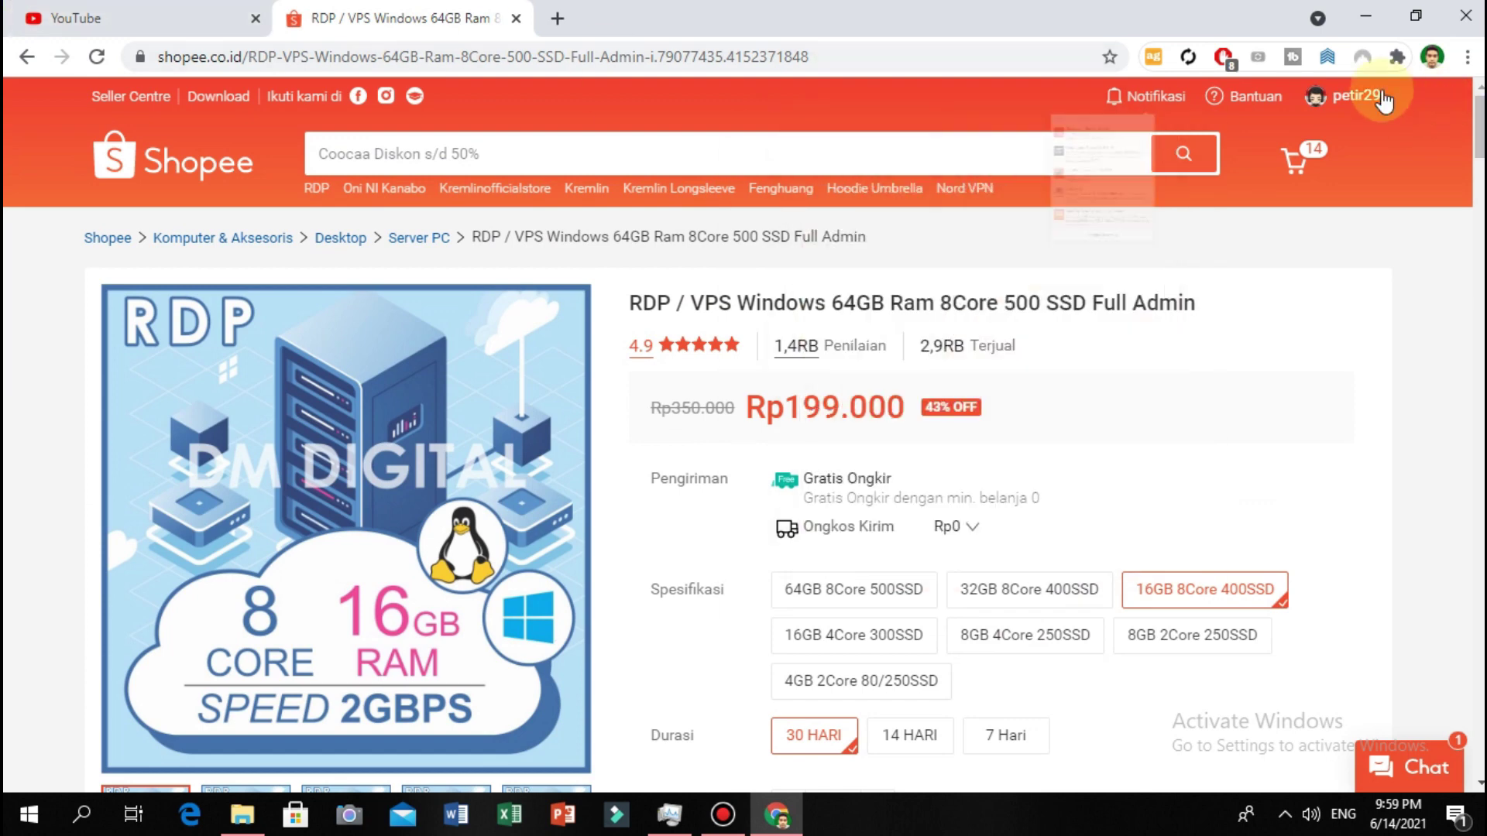
Revisit the shipped Rp184.890 order of 3 × 4GB 2Core, 30 HARI, then minimize the browser.
mouse_move(1160, 98)
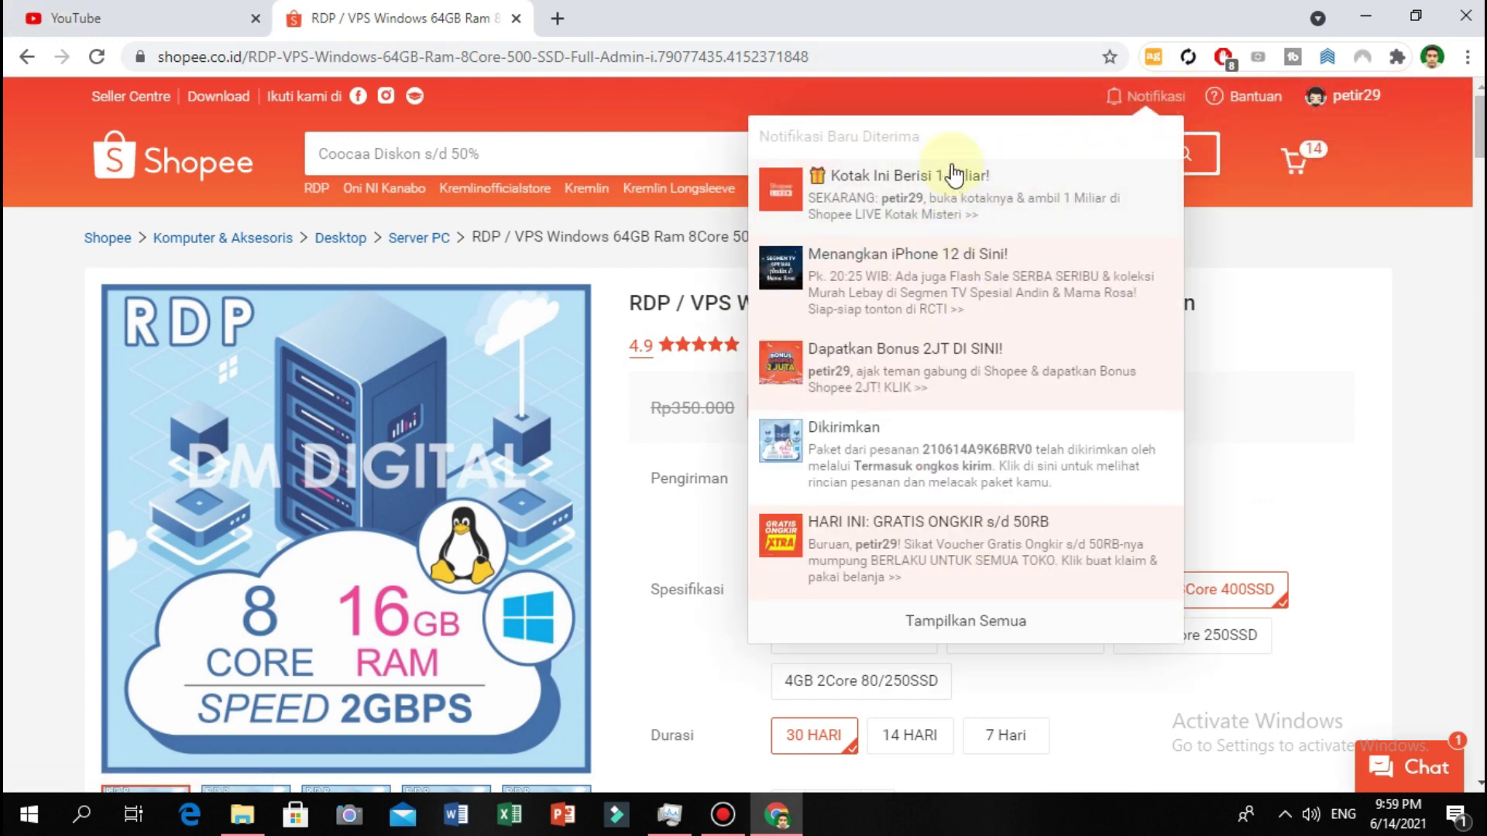
left_click(996, 621)
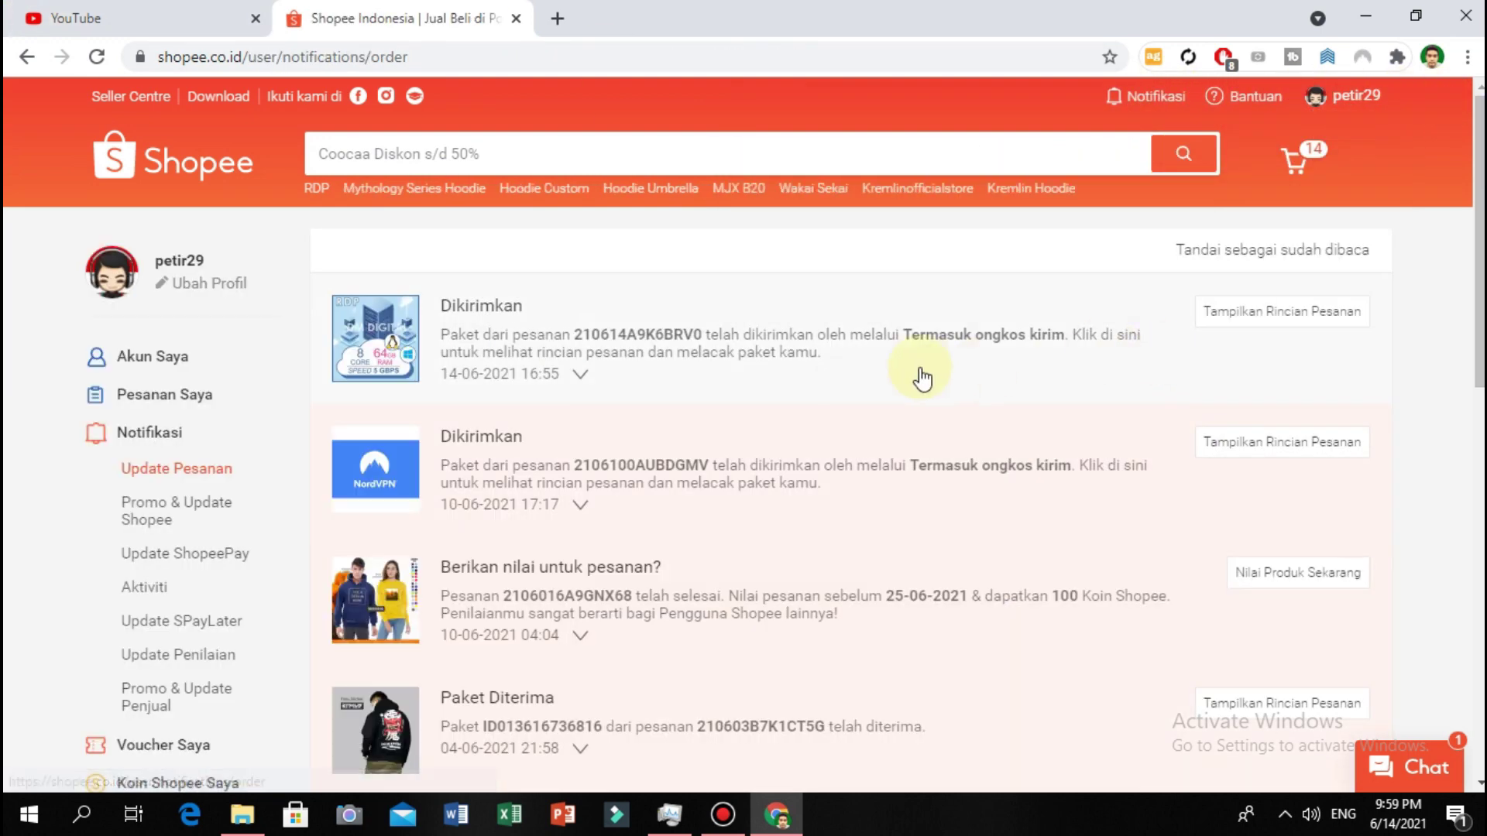
left_click(898, 360)
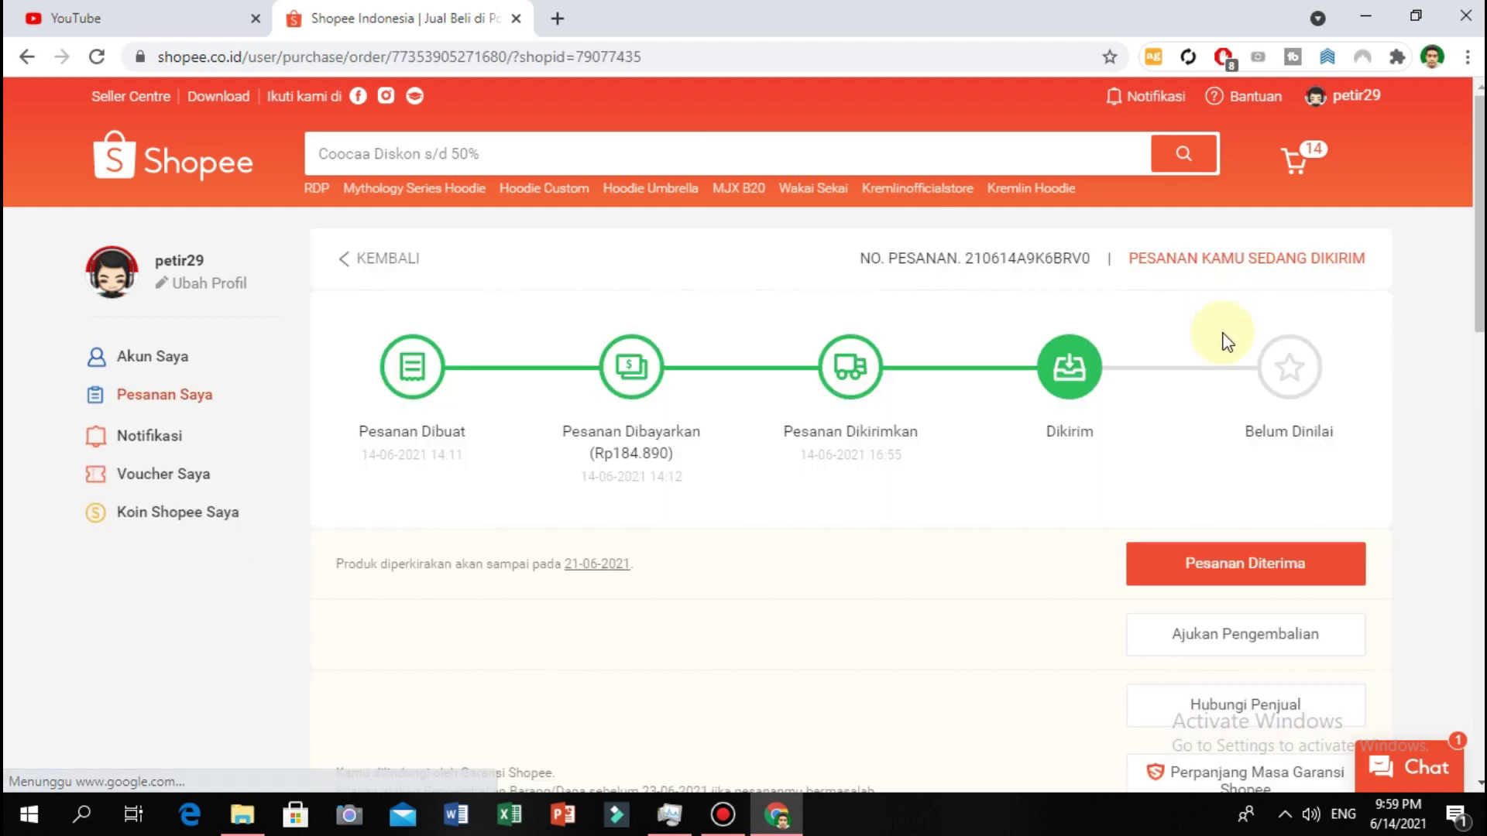
scroll(1131, 635, "down", 3)
scroll(1122, 612, "down", 2)
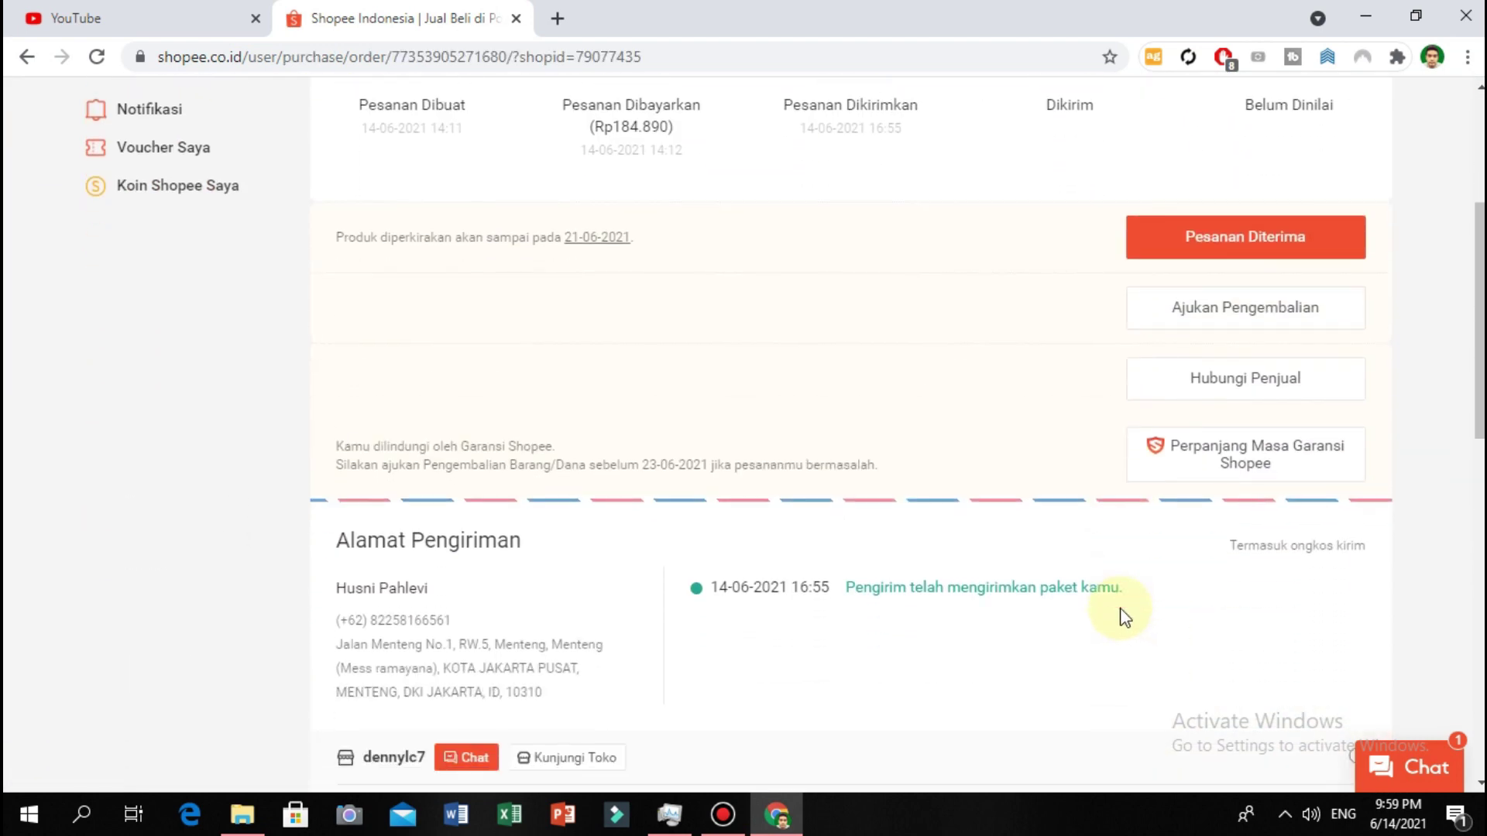
scroll(1124, 618, "down", 10)
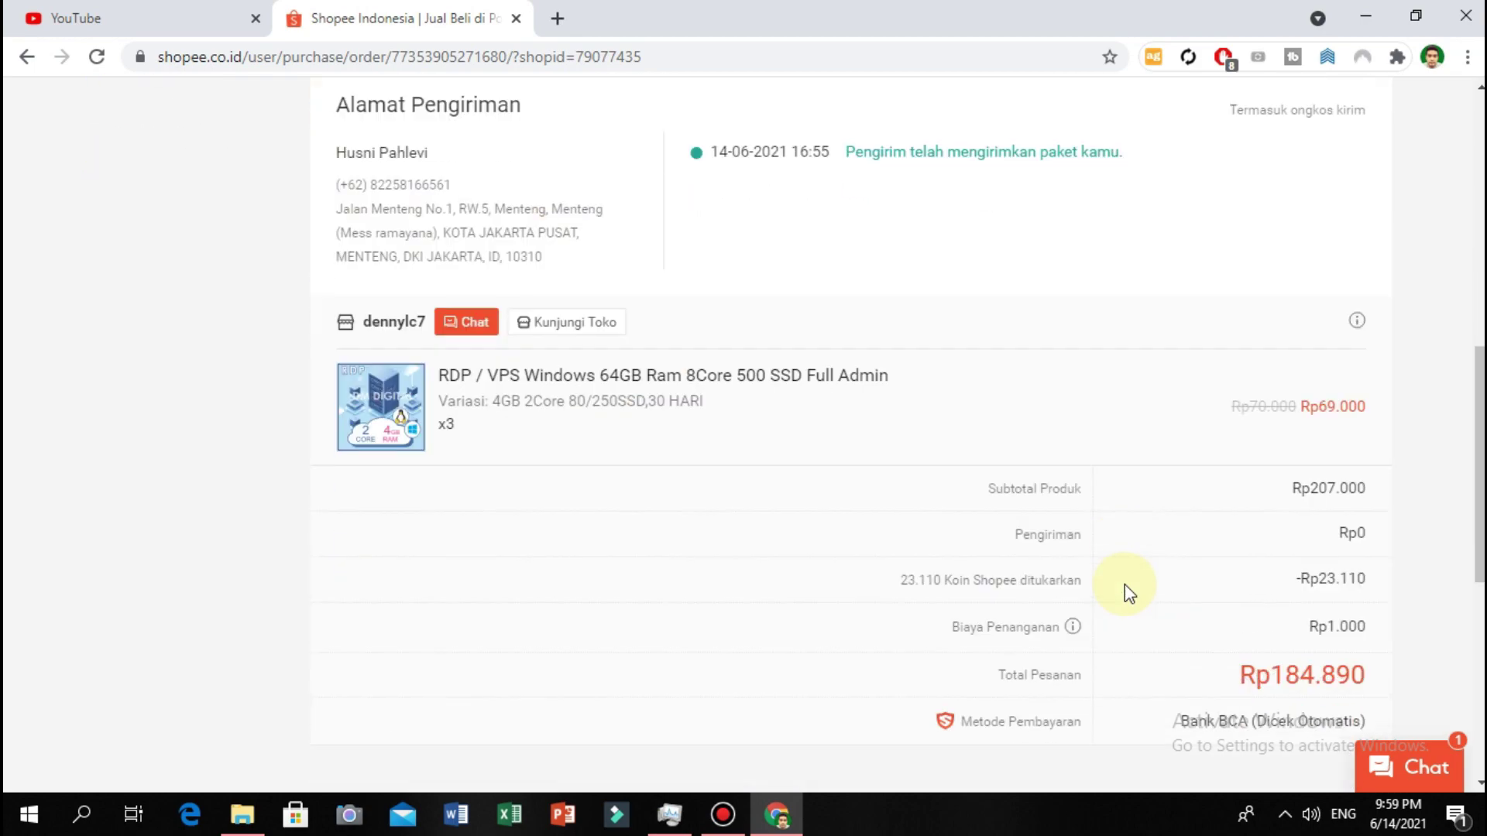
scroll(1124, 589, "up", 5)
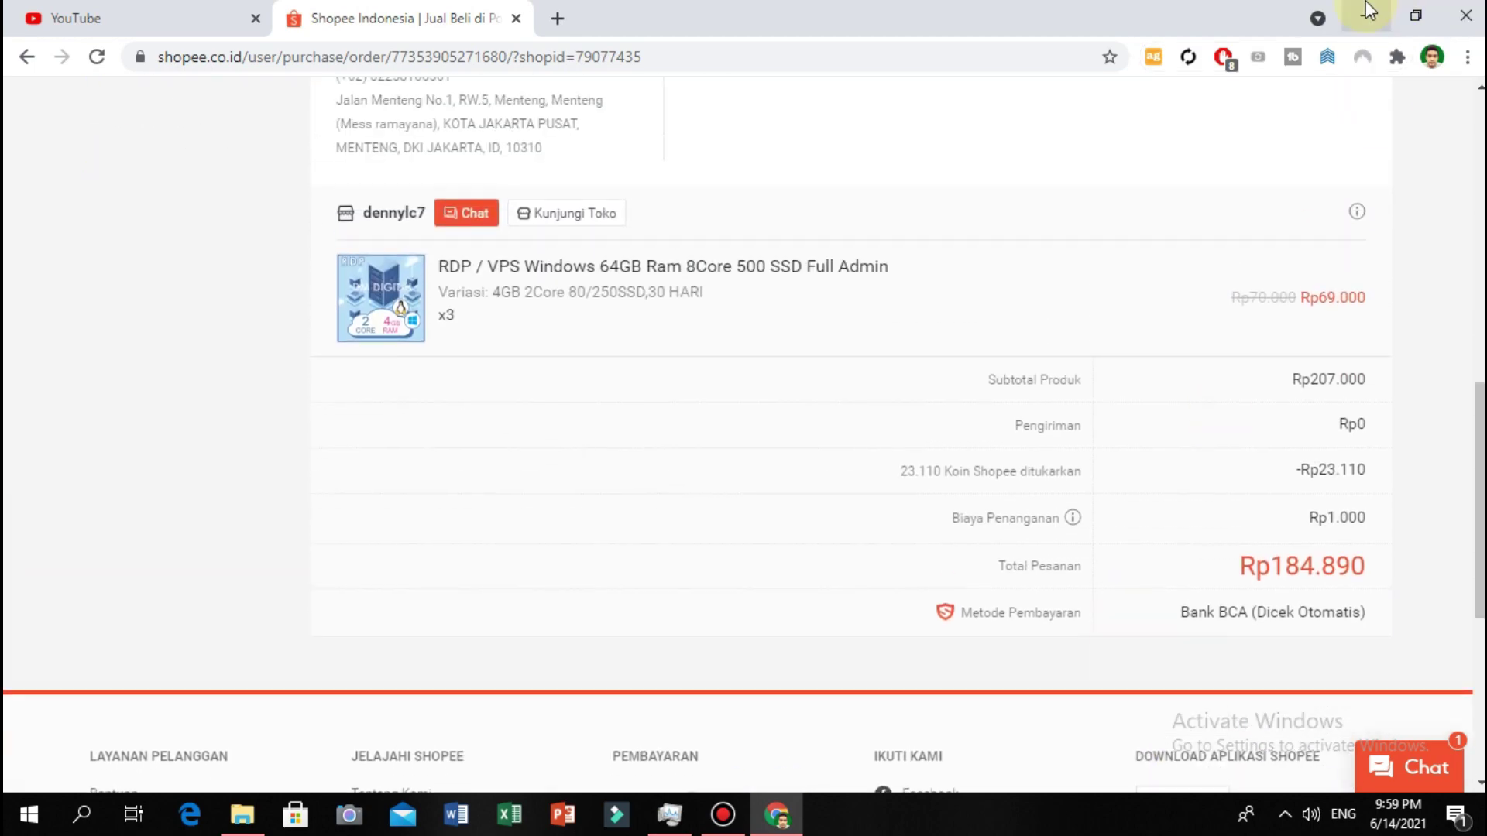
left_click(1366, 17)
right_click(846, 271)
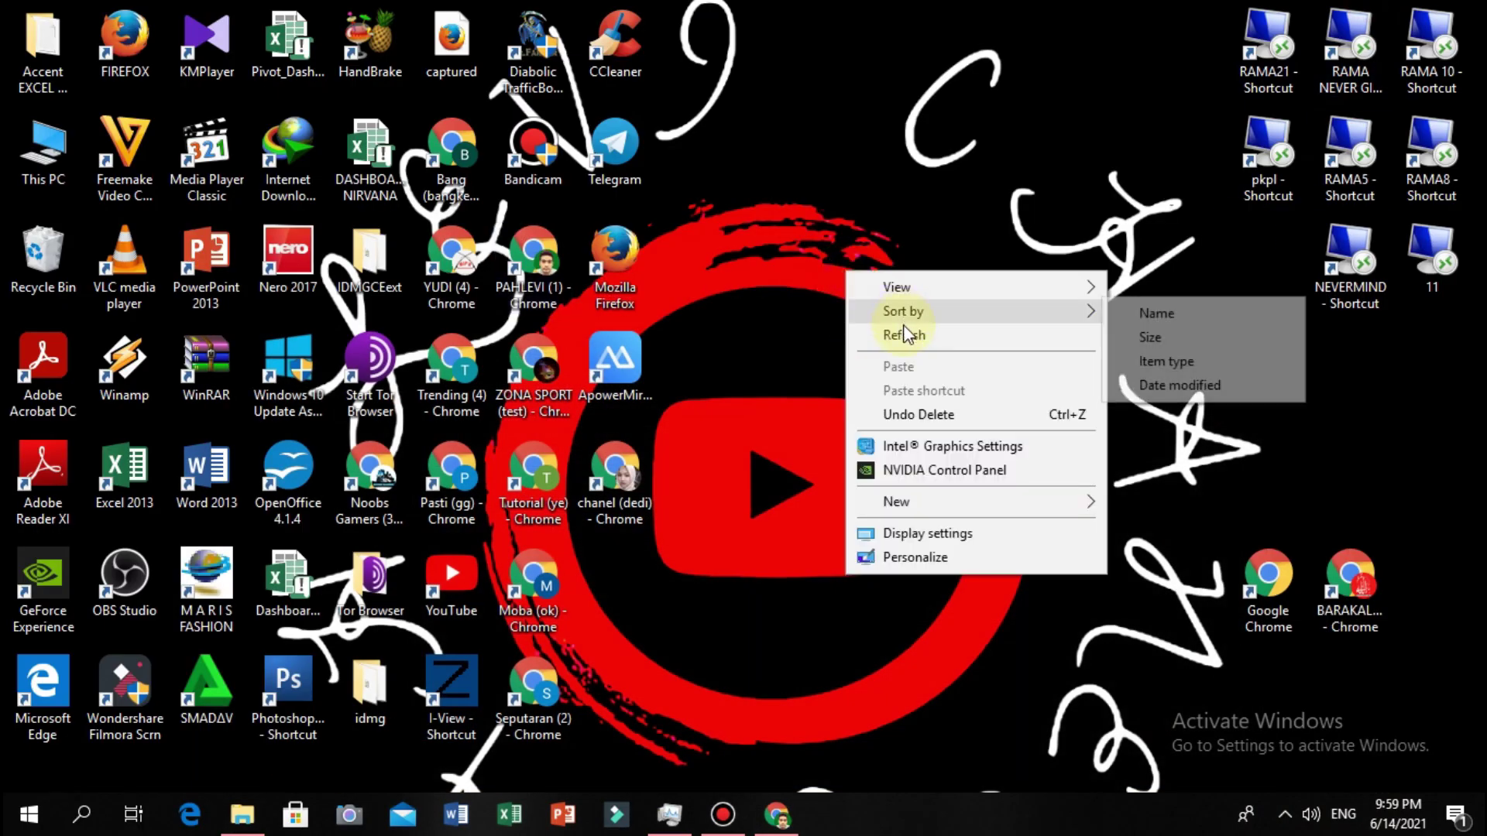
Launch Remote Desktop Connection from Windows search and expand it to show all options.
left_click(906, 334)
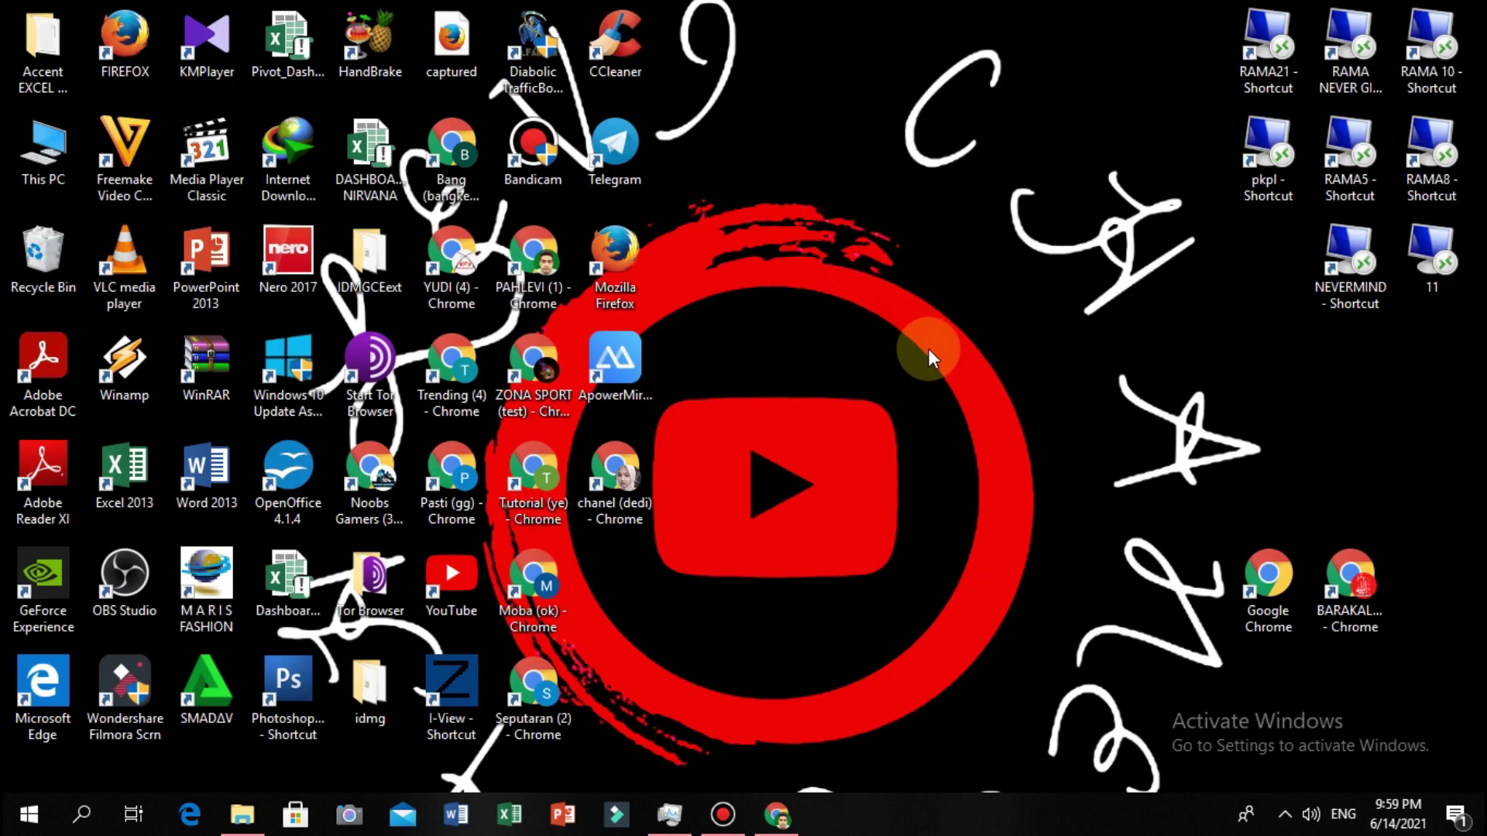
left_click(81, 815)
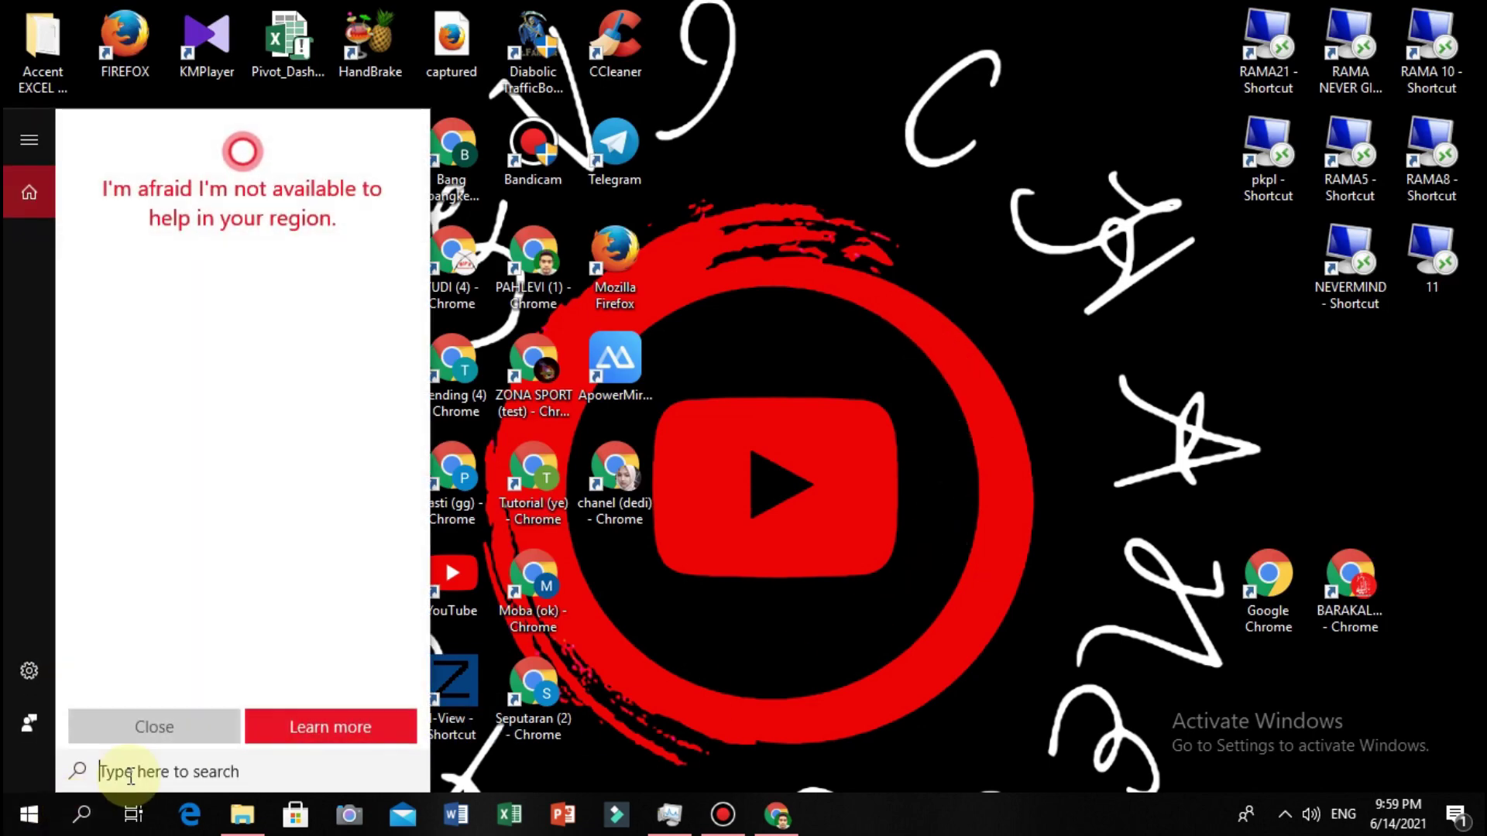
type("REMOTE")
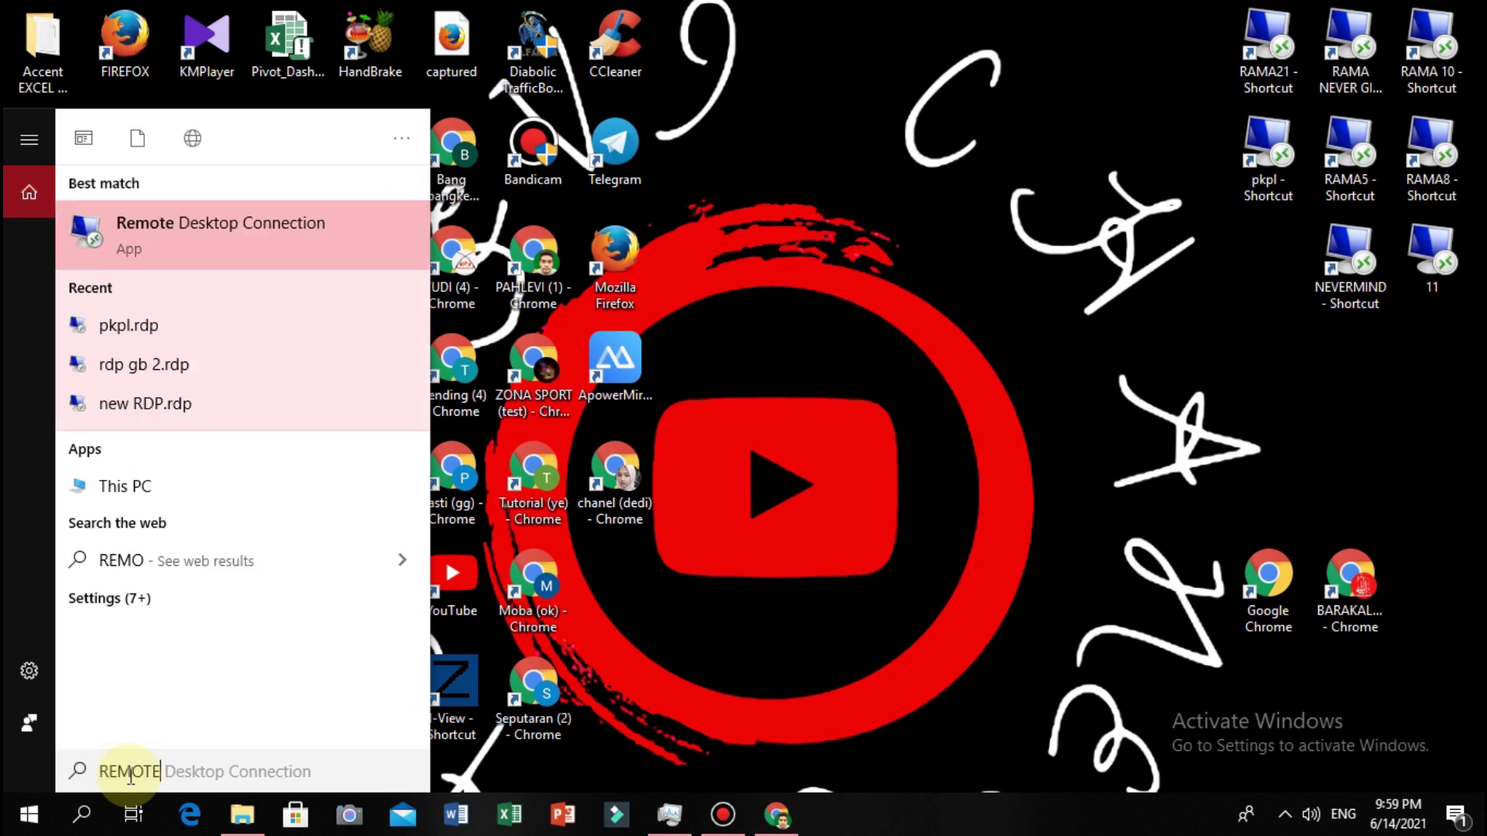
left_click(311, 240)
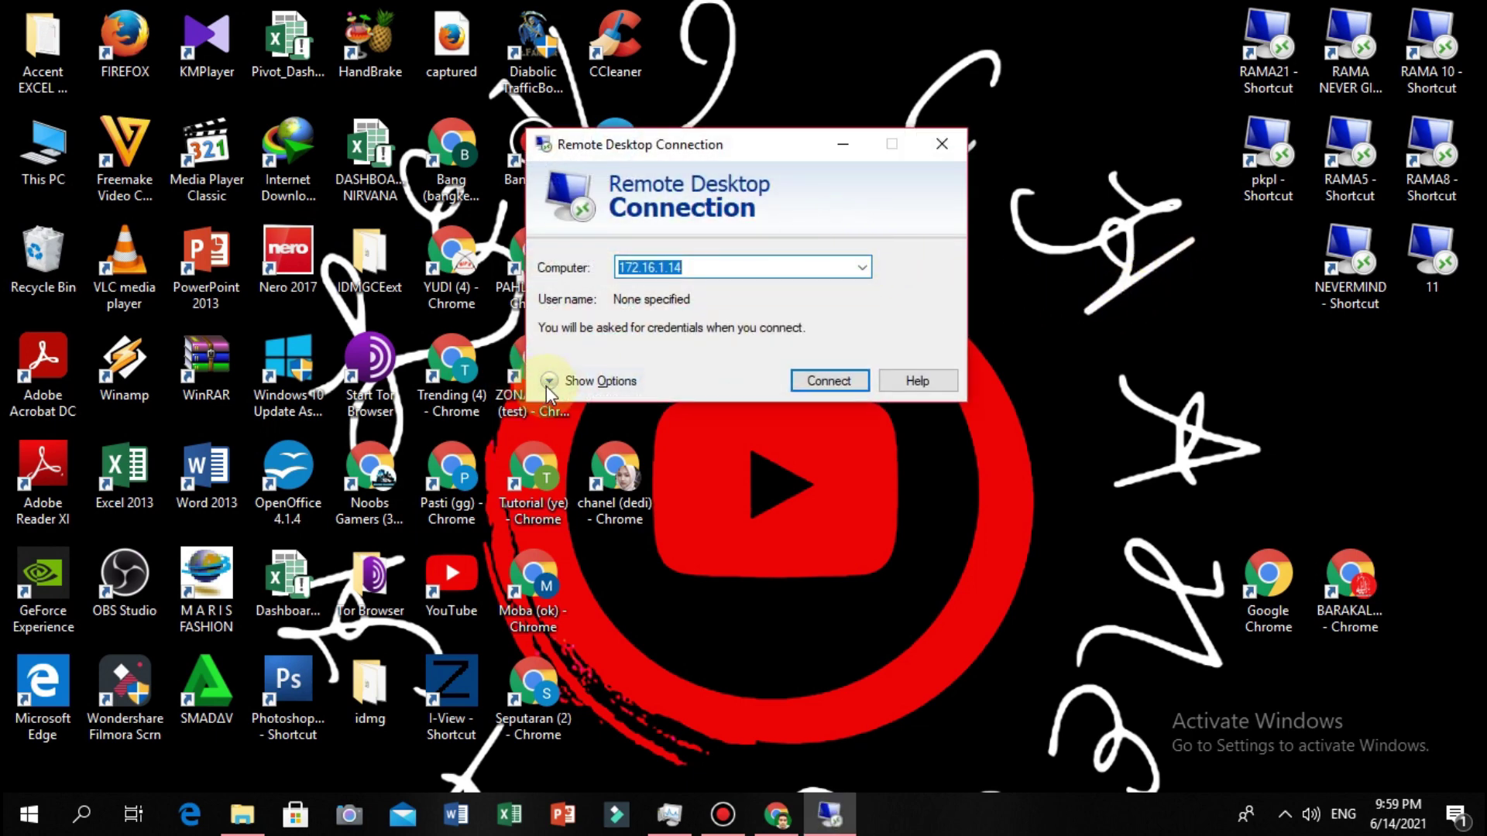
left_click(549, 381)
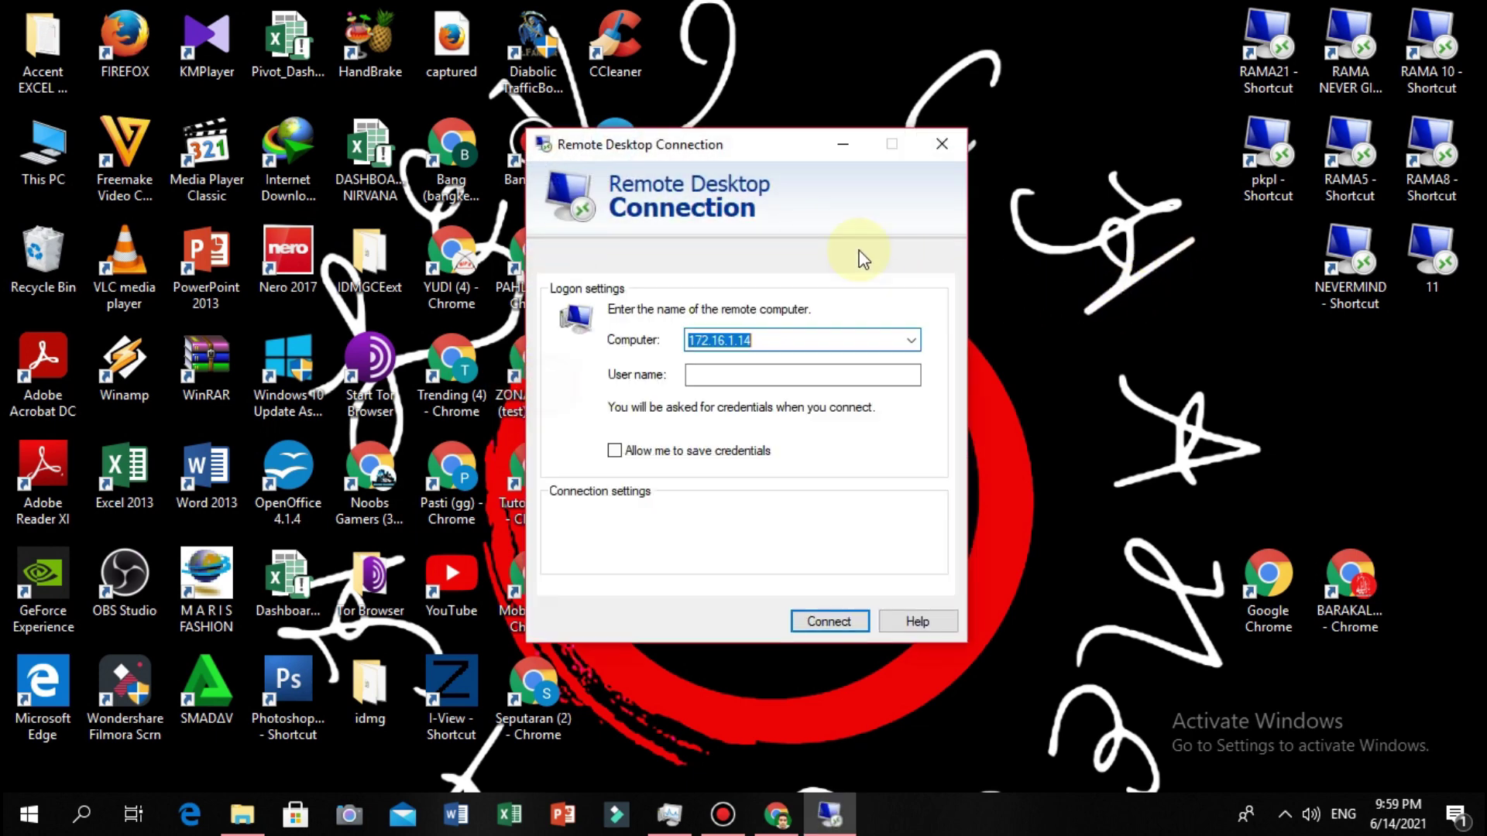
left_click_drag(765, 154, 943, 108)
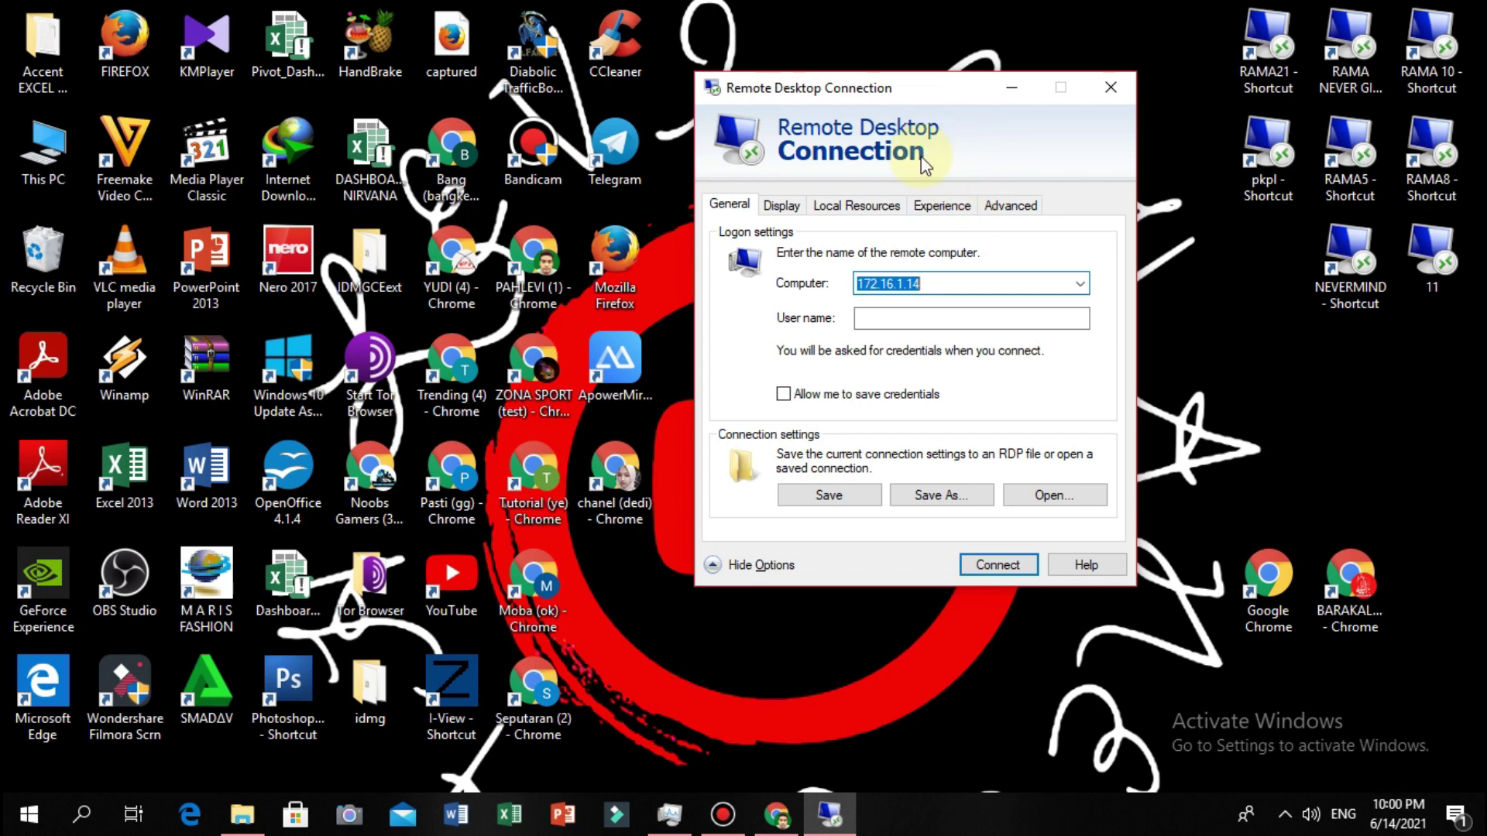
Enter 18.138.249.190 as the Computer and Administrator as the User name.
type("18")
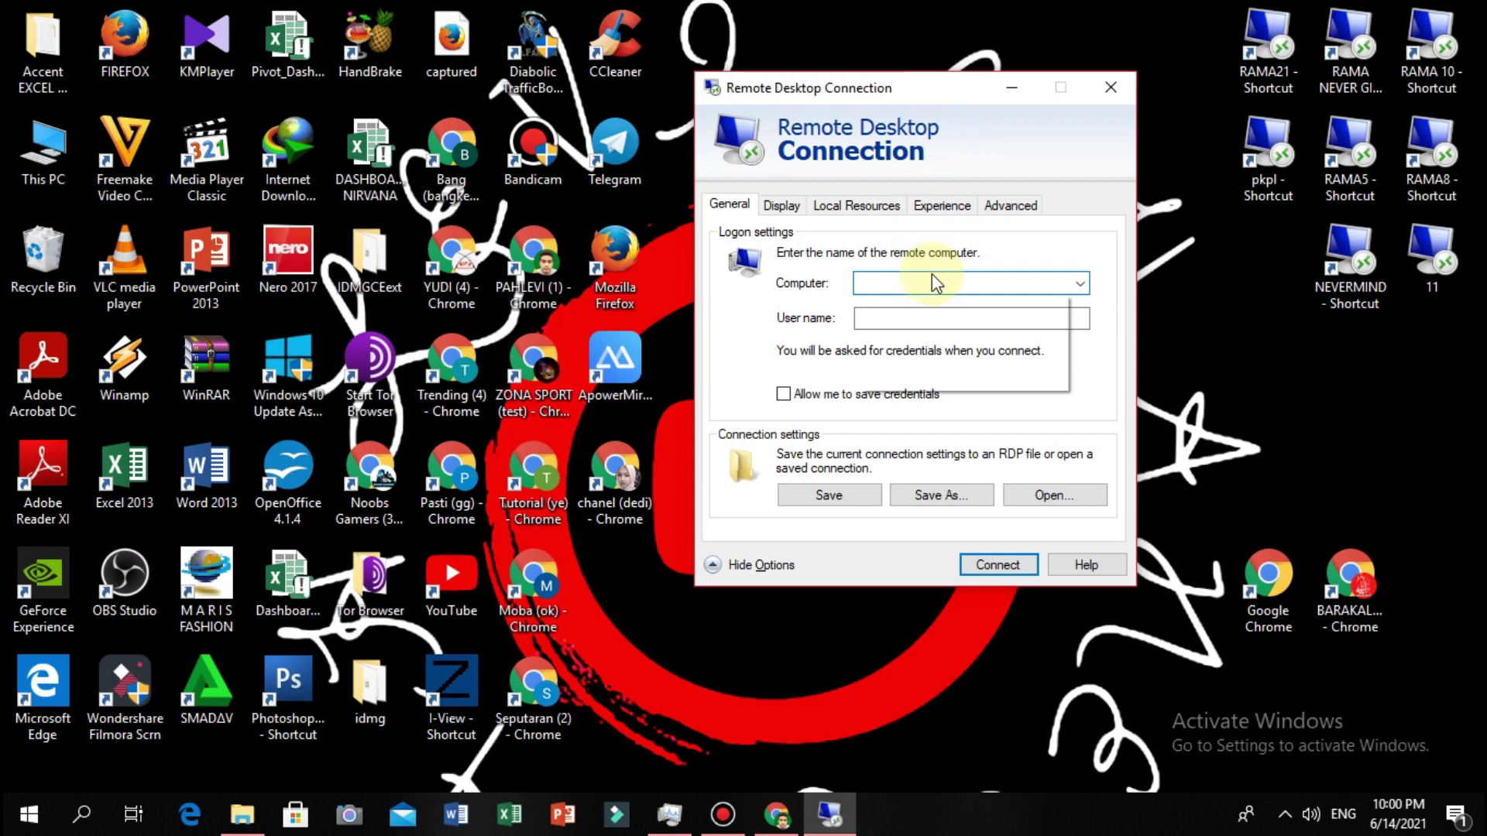
type(".")
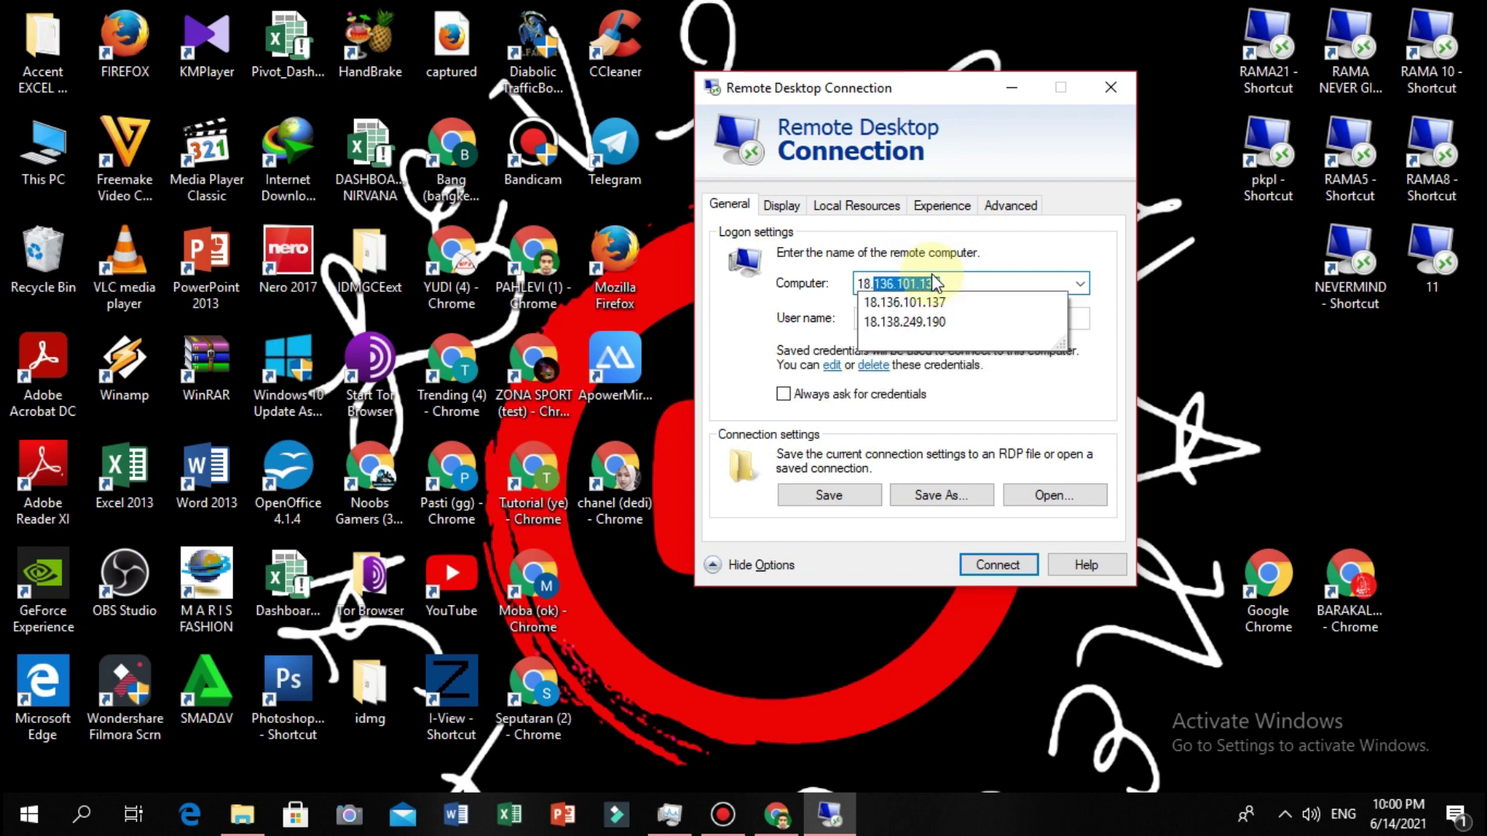
type("138")
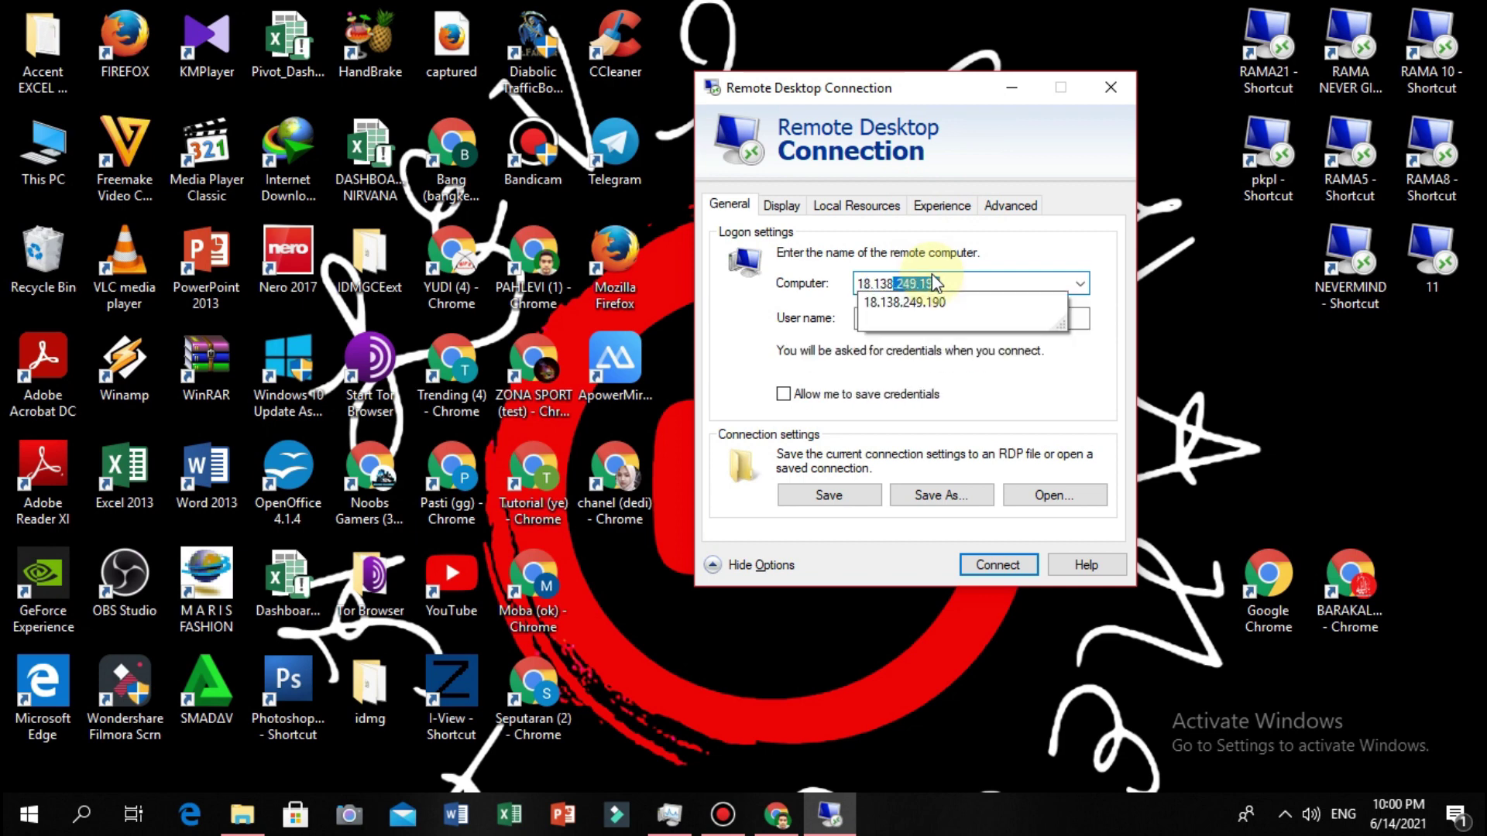
type(".")
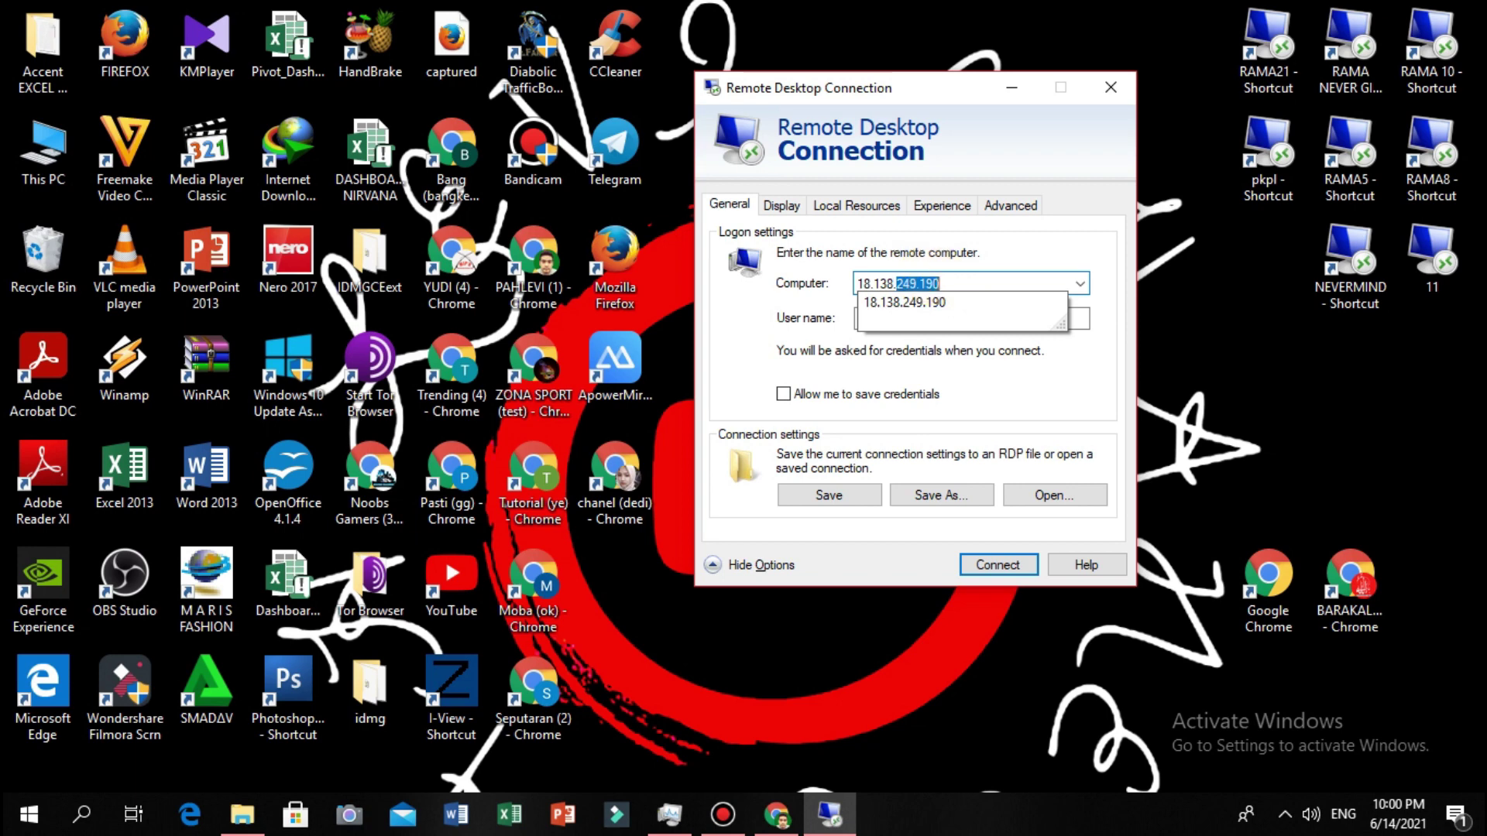
type("249")
left_click(1001, 255)
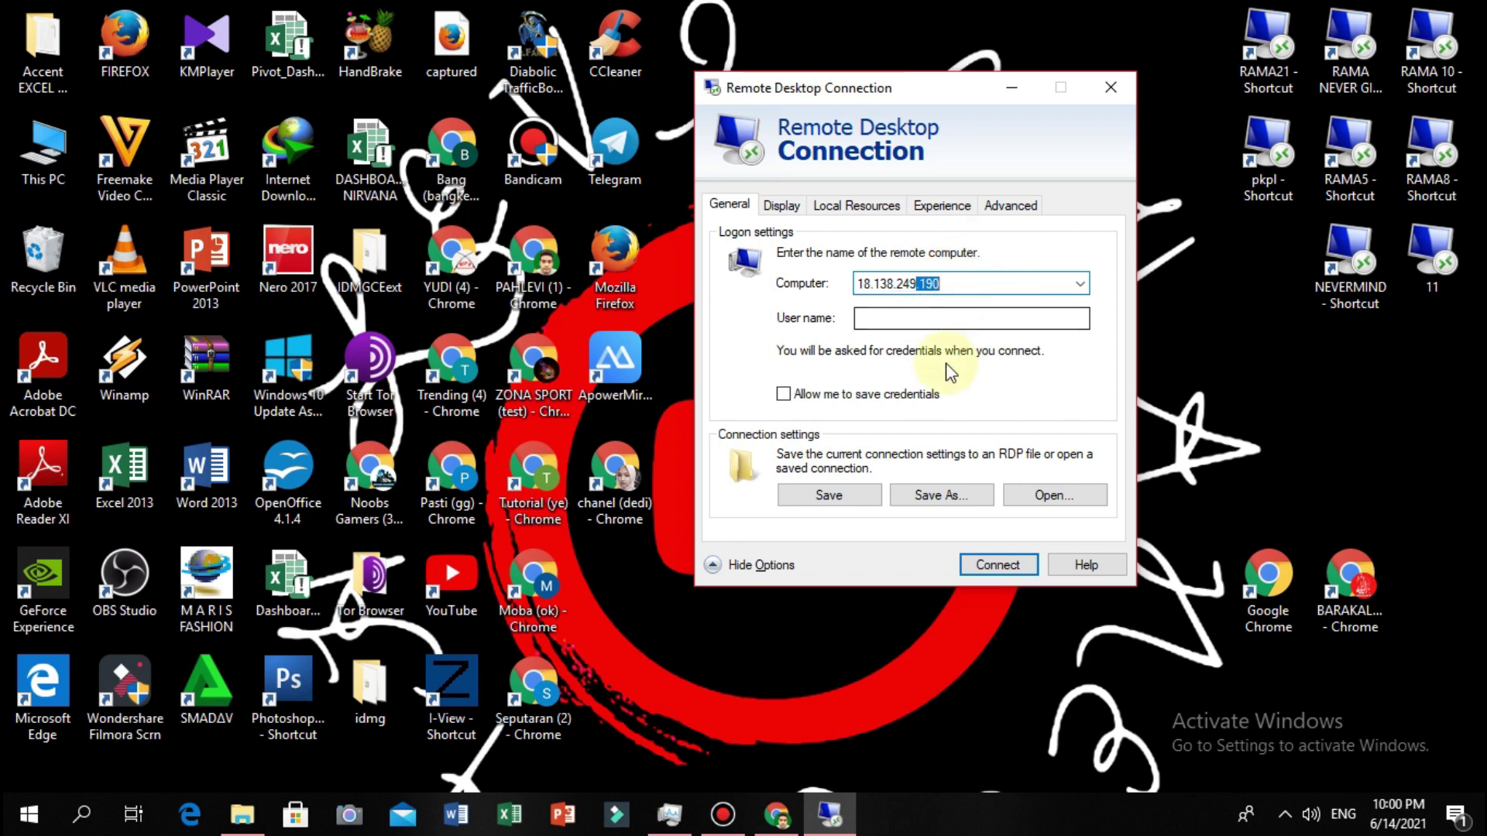
left_click(915, 318)
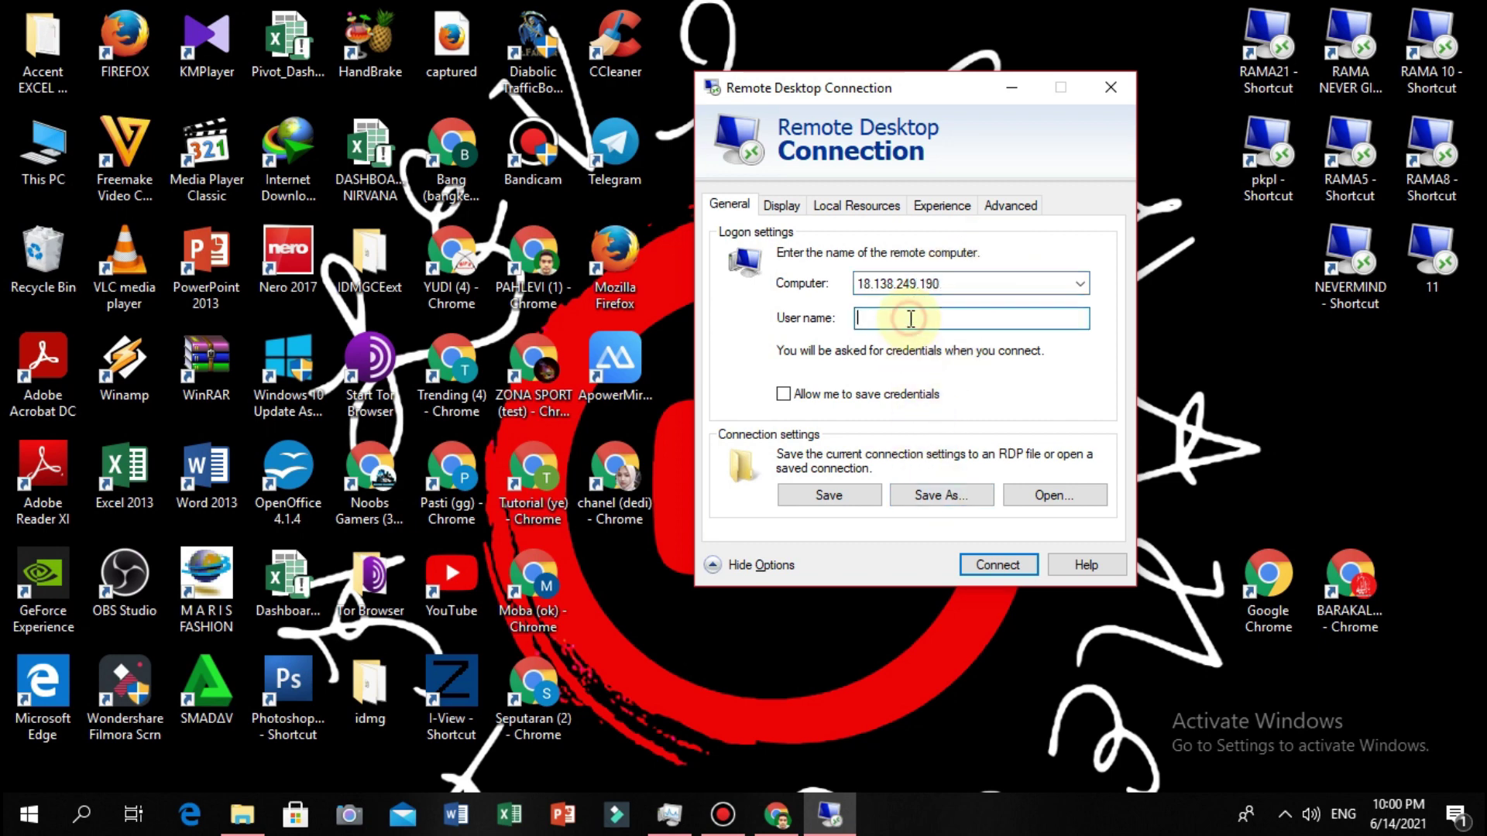
type("a")
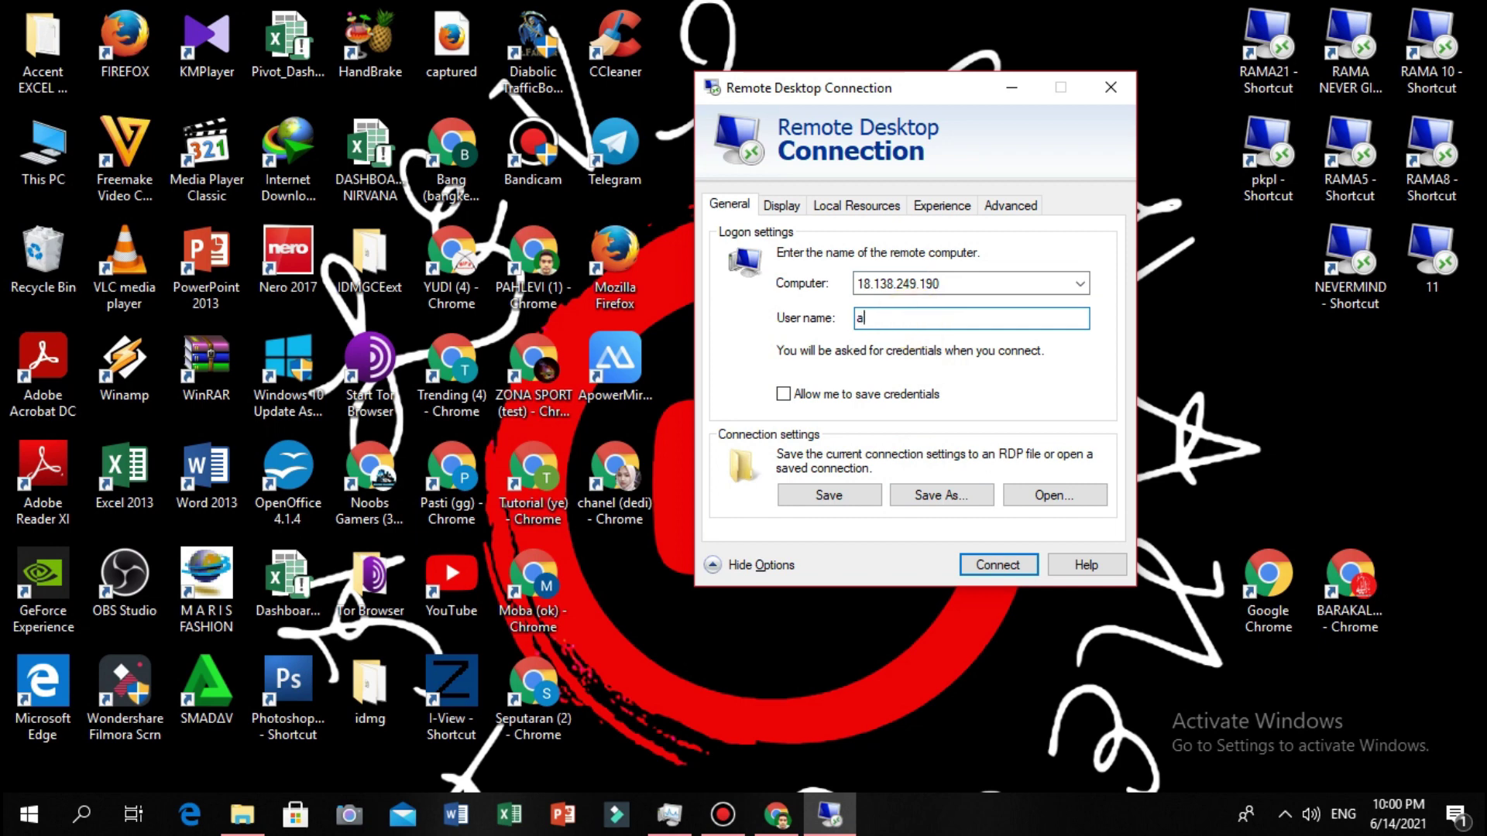
key("BackSpace")
type("Admn")
key("BackSpace")
type("inistrator")
Save the connection settings as an RDP file named 'GB PART 1'.
left_click(961, 492)
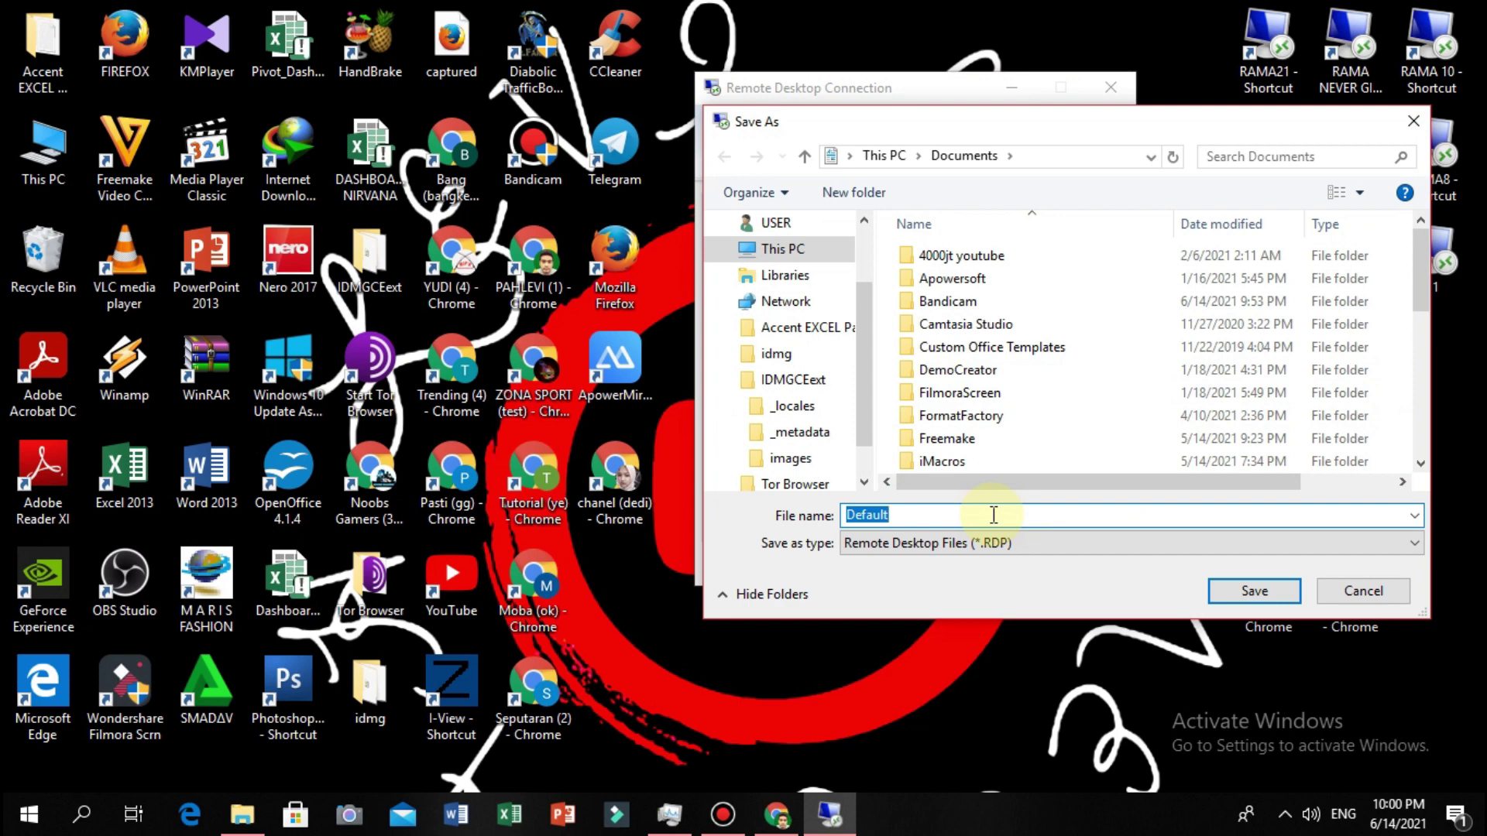
type("GB P")
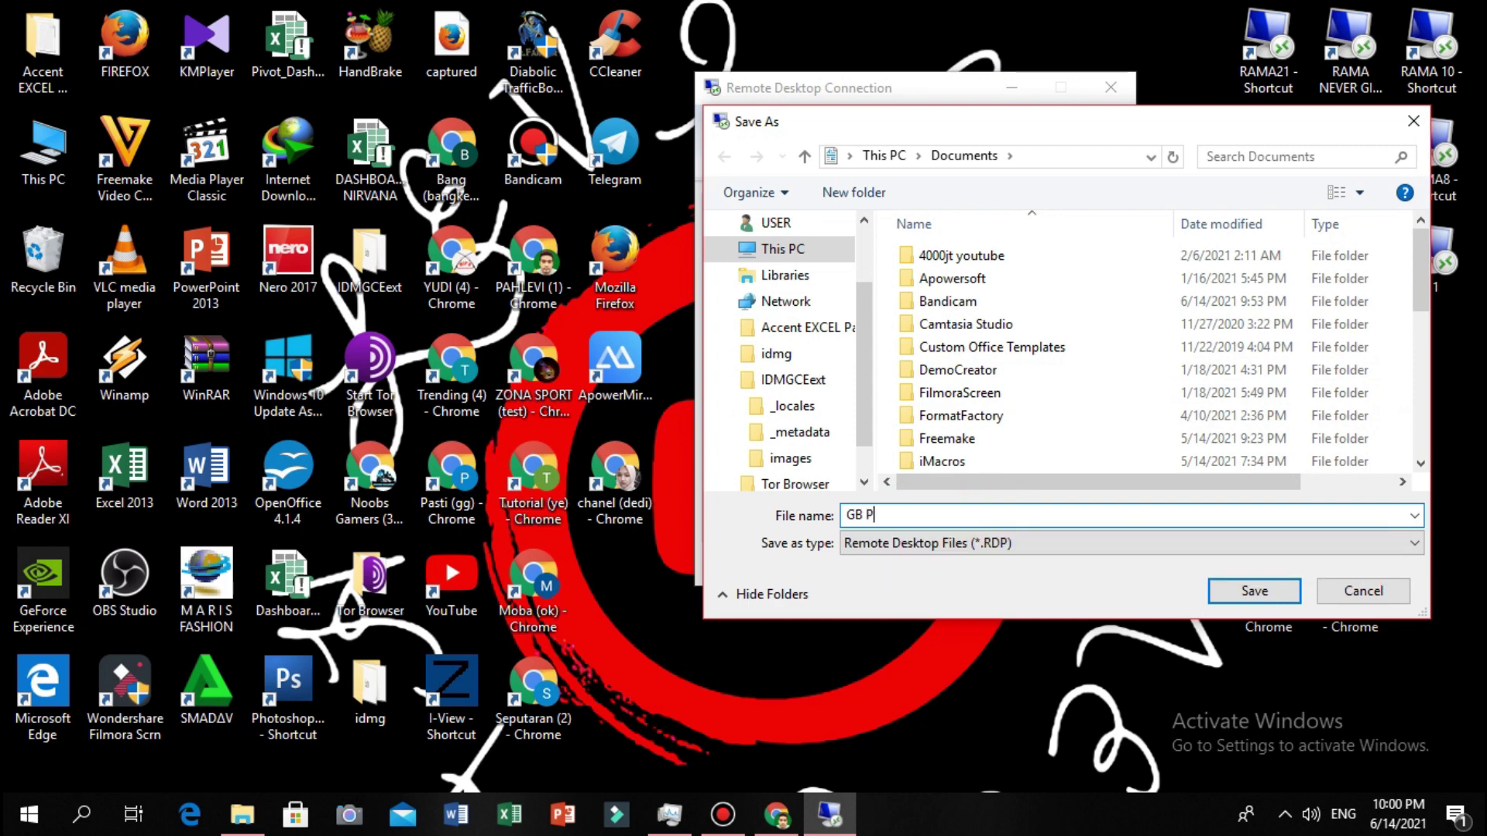
type("ART 1")
left_click(1288, 593)
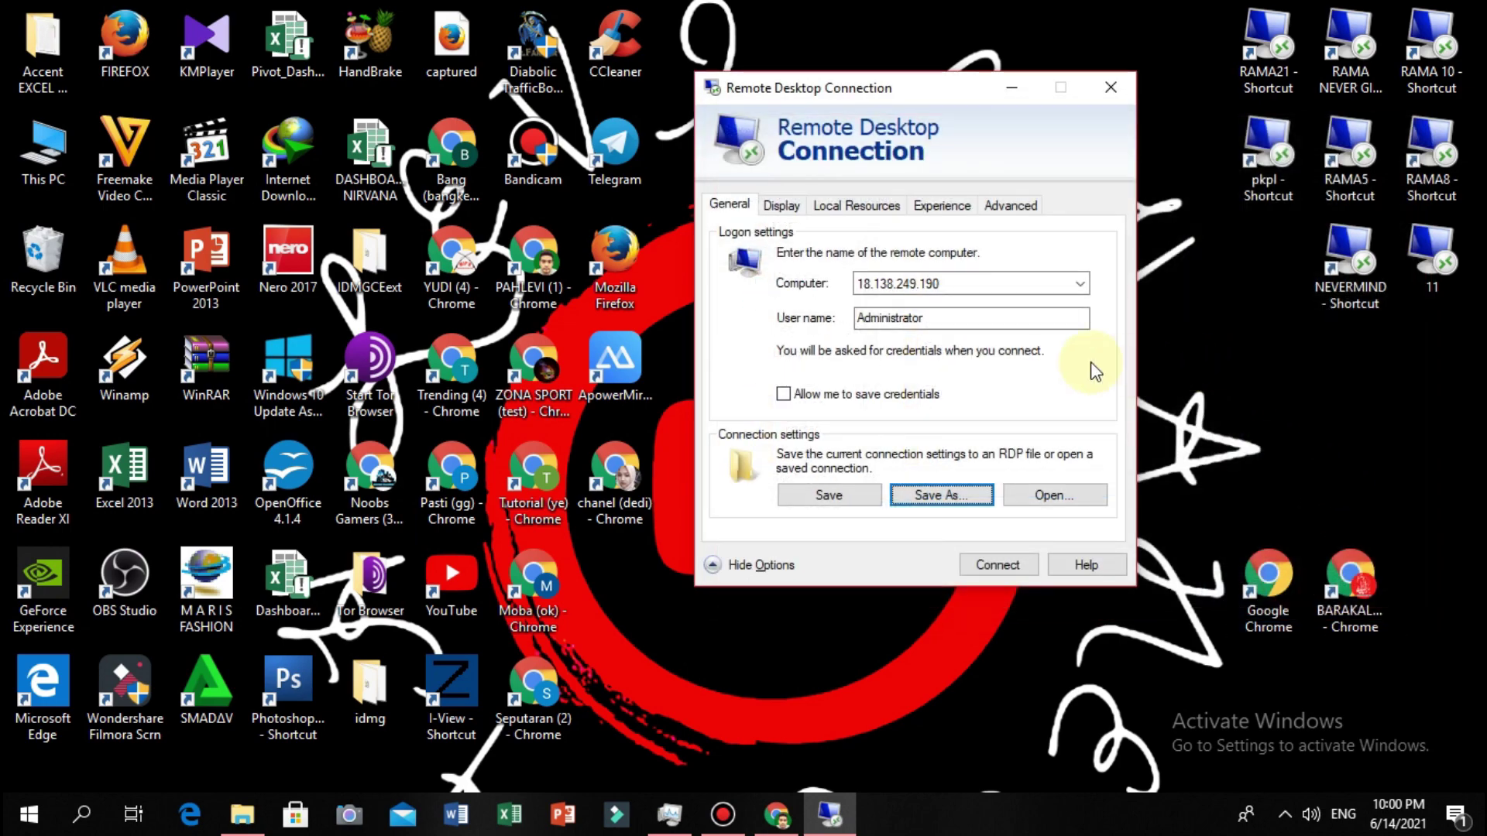
Connect, trust the remote server, and type the Administrator password at the credential prompt.
left_click(998, 564)
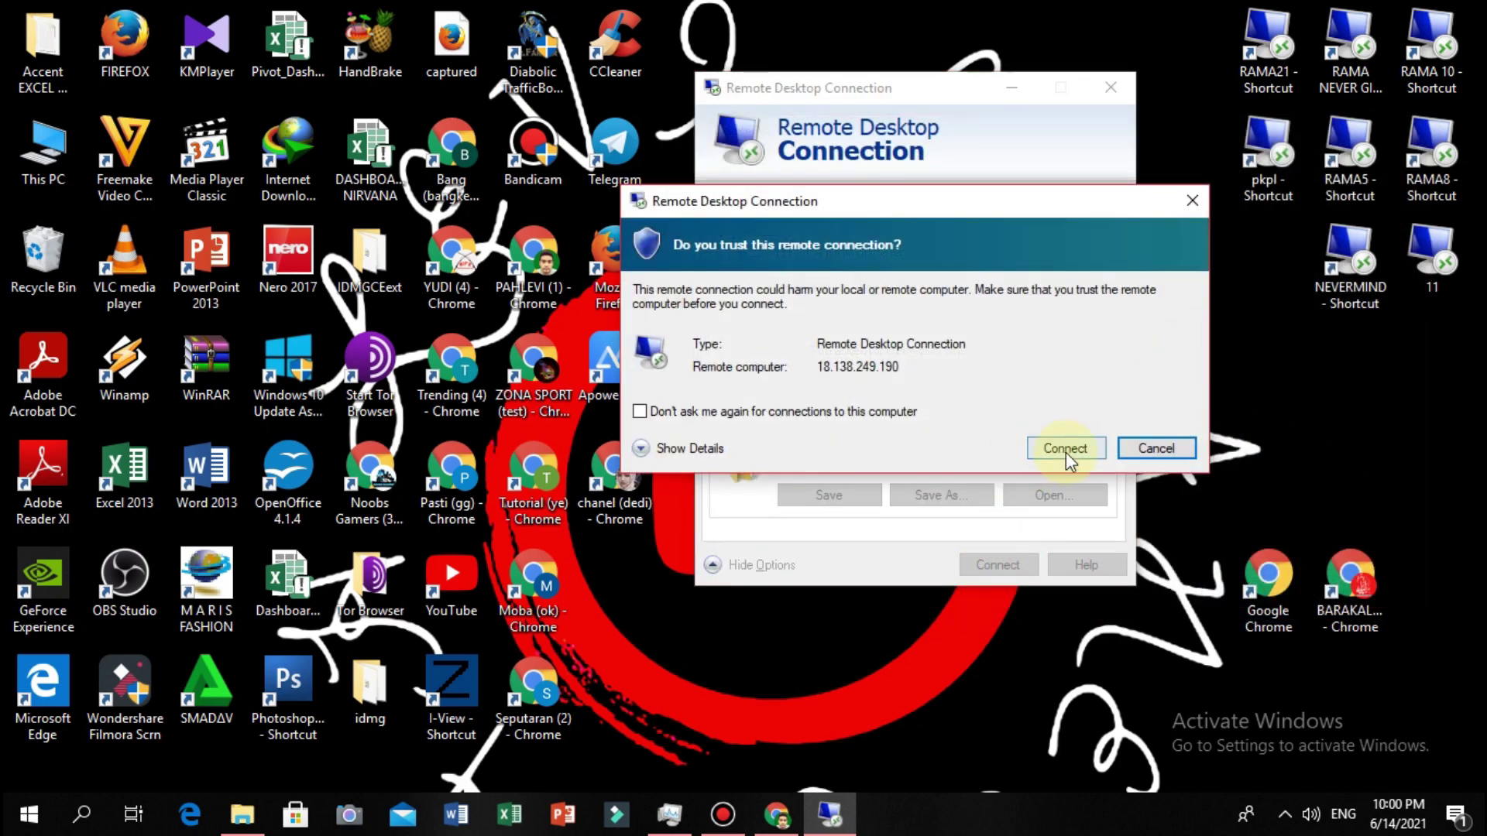
left_click(1067, 451)
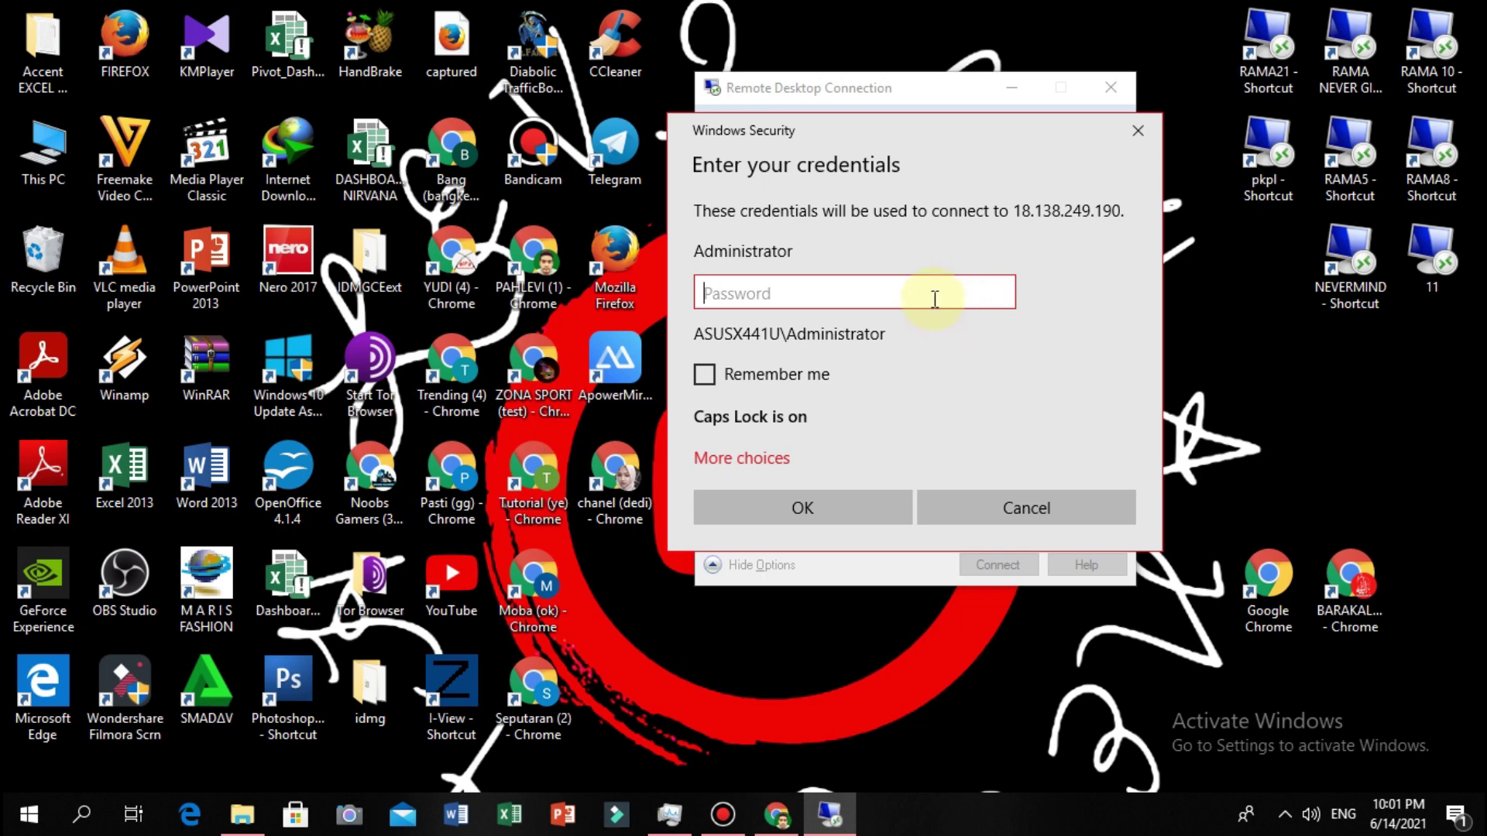
key("Caps_Lock")
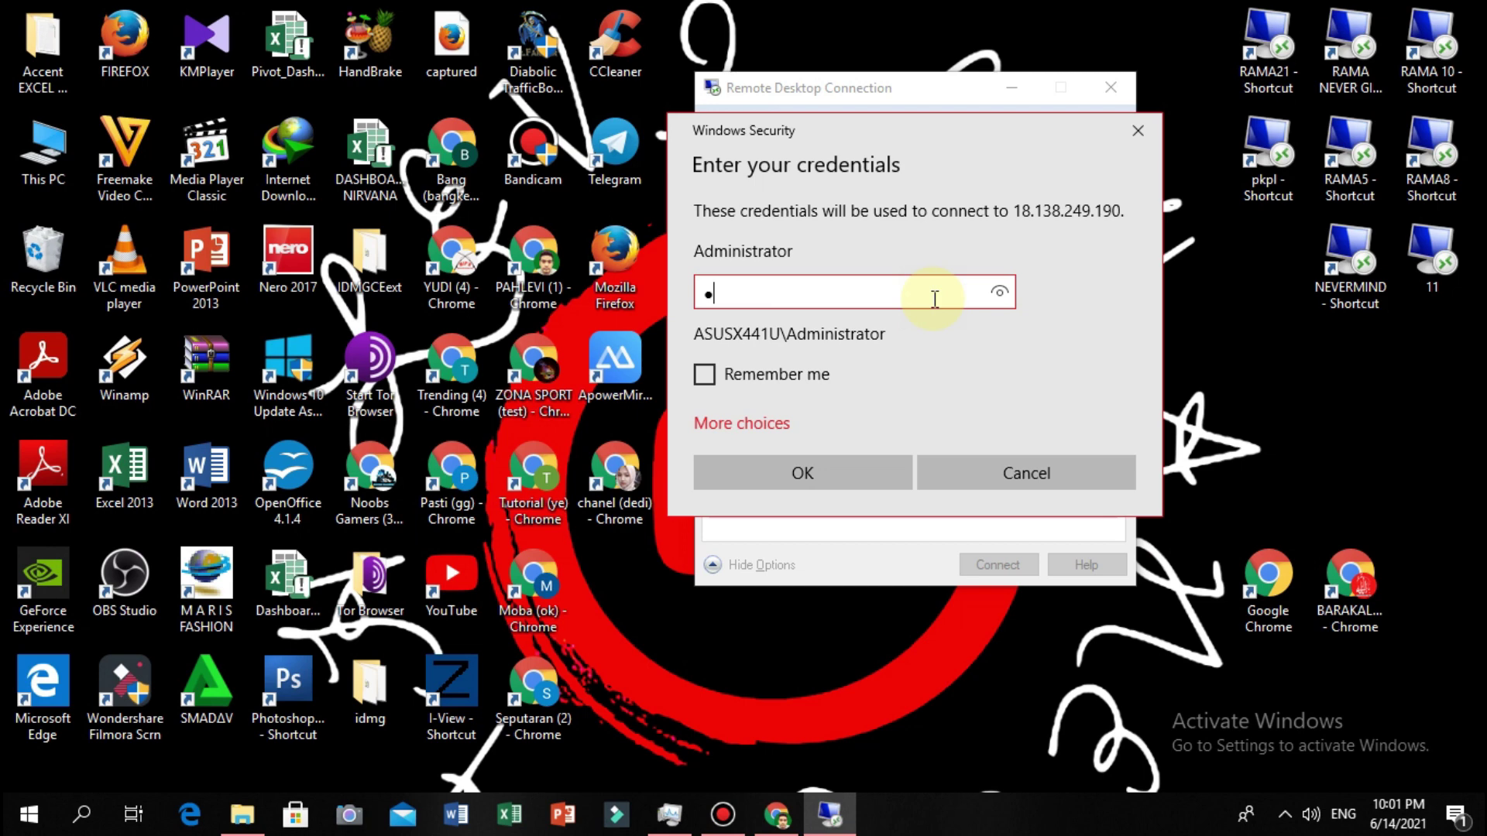
key("Caps_Lock")
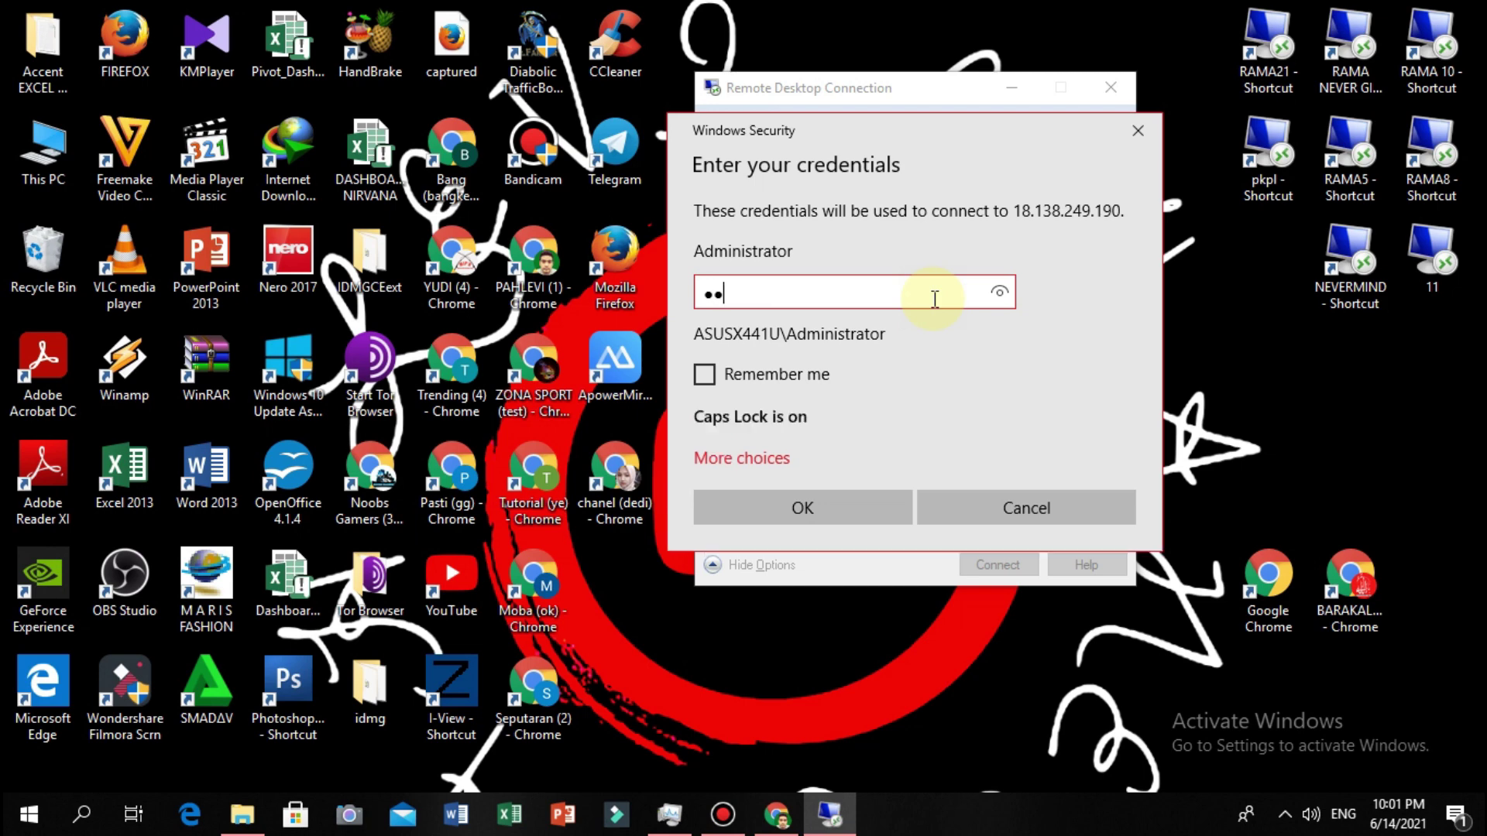
key("Caps_Lock")
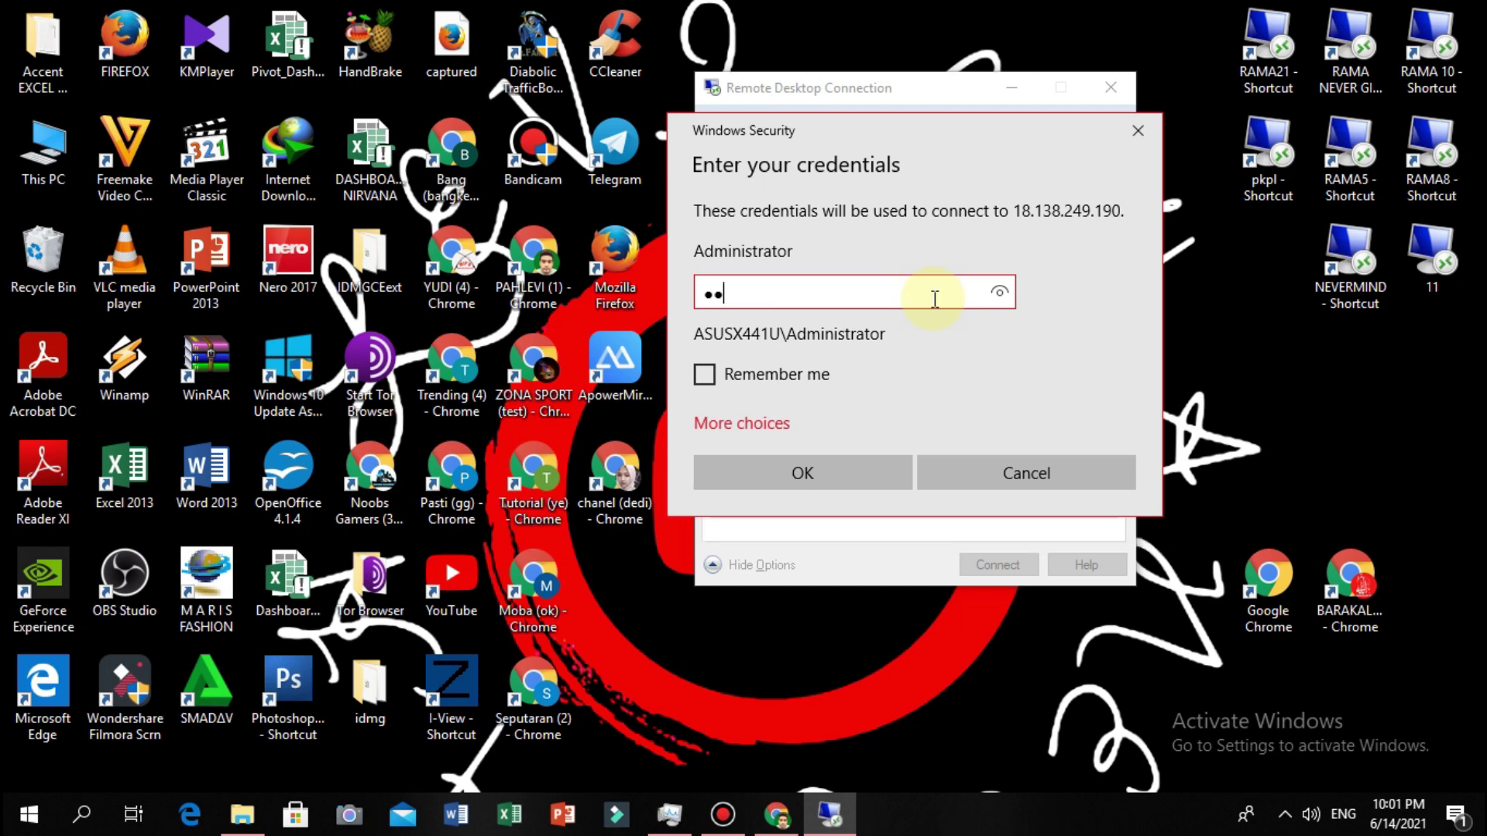
key("Caps_Lock")
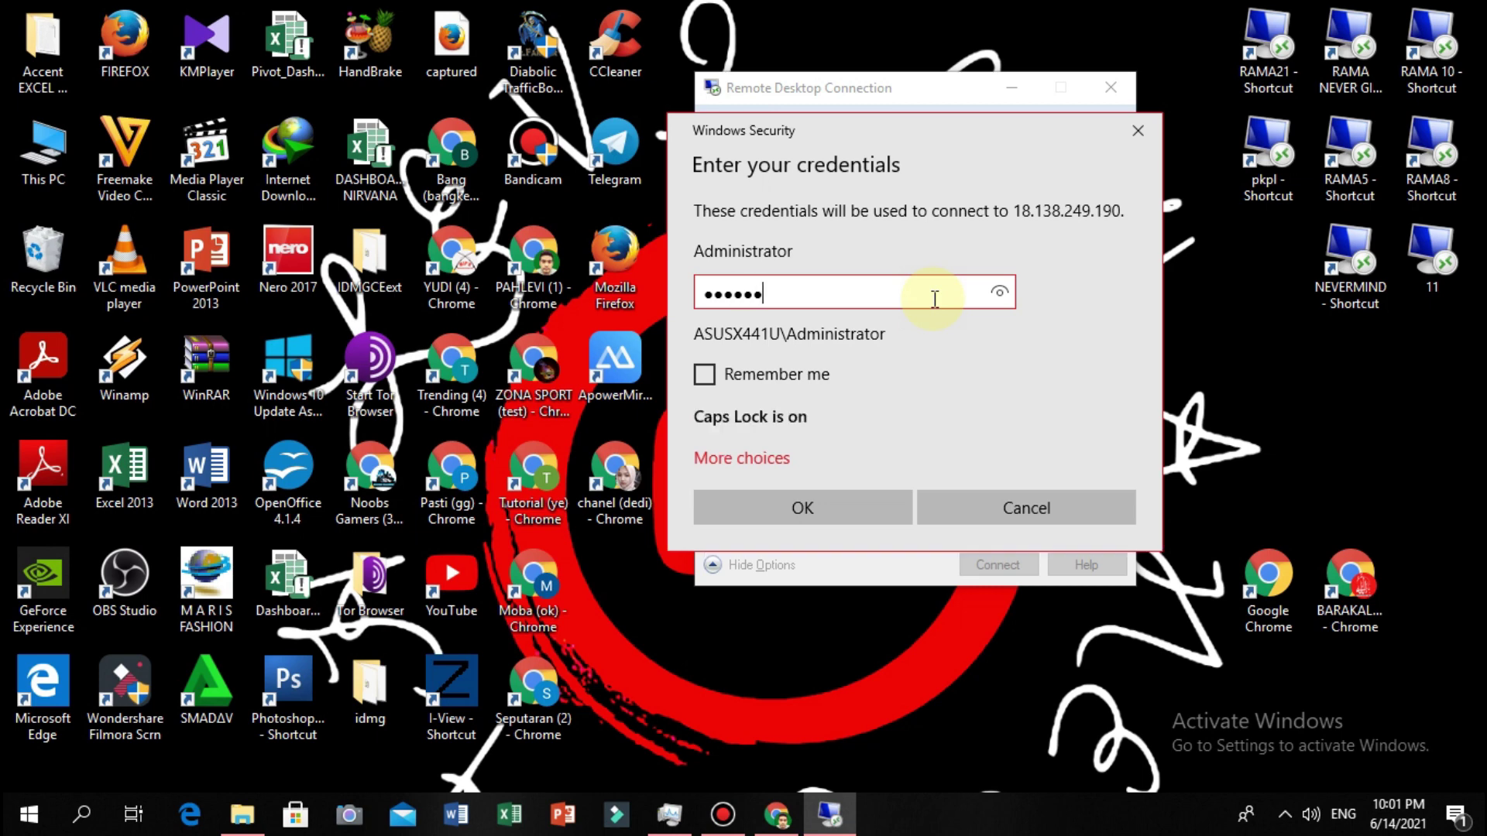
key("Caps_Lock")
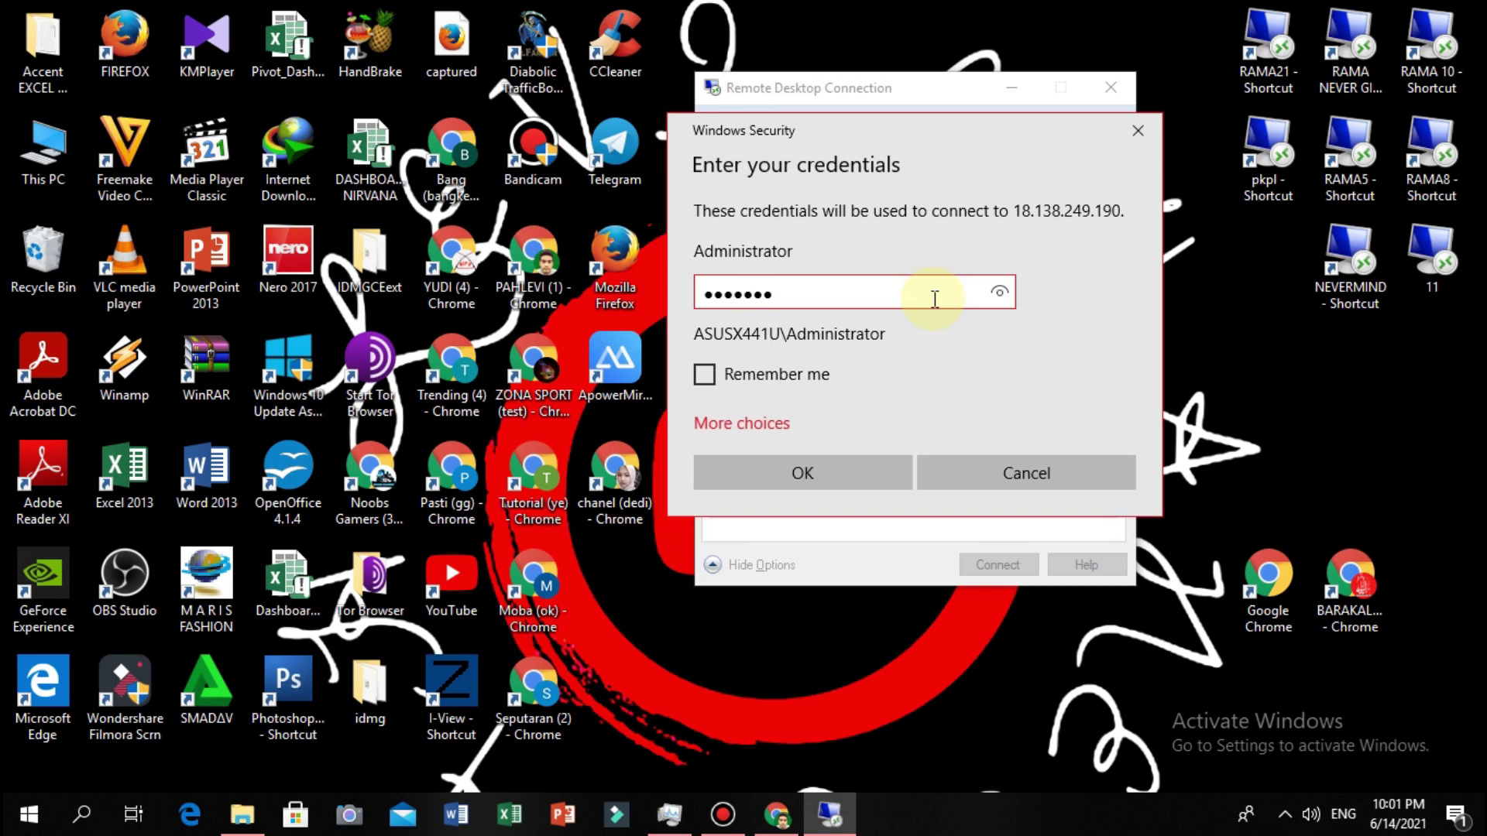
key("Caps_Lock")
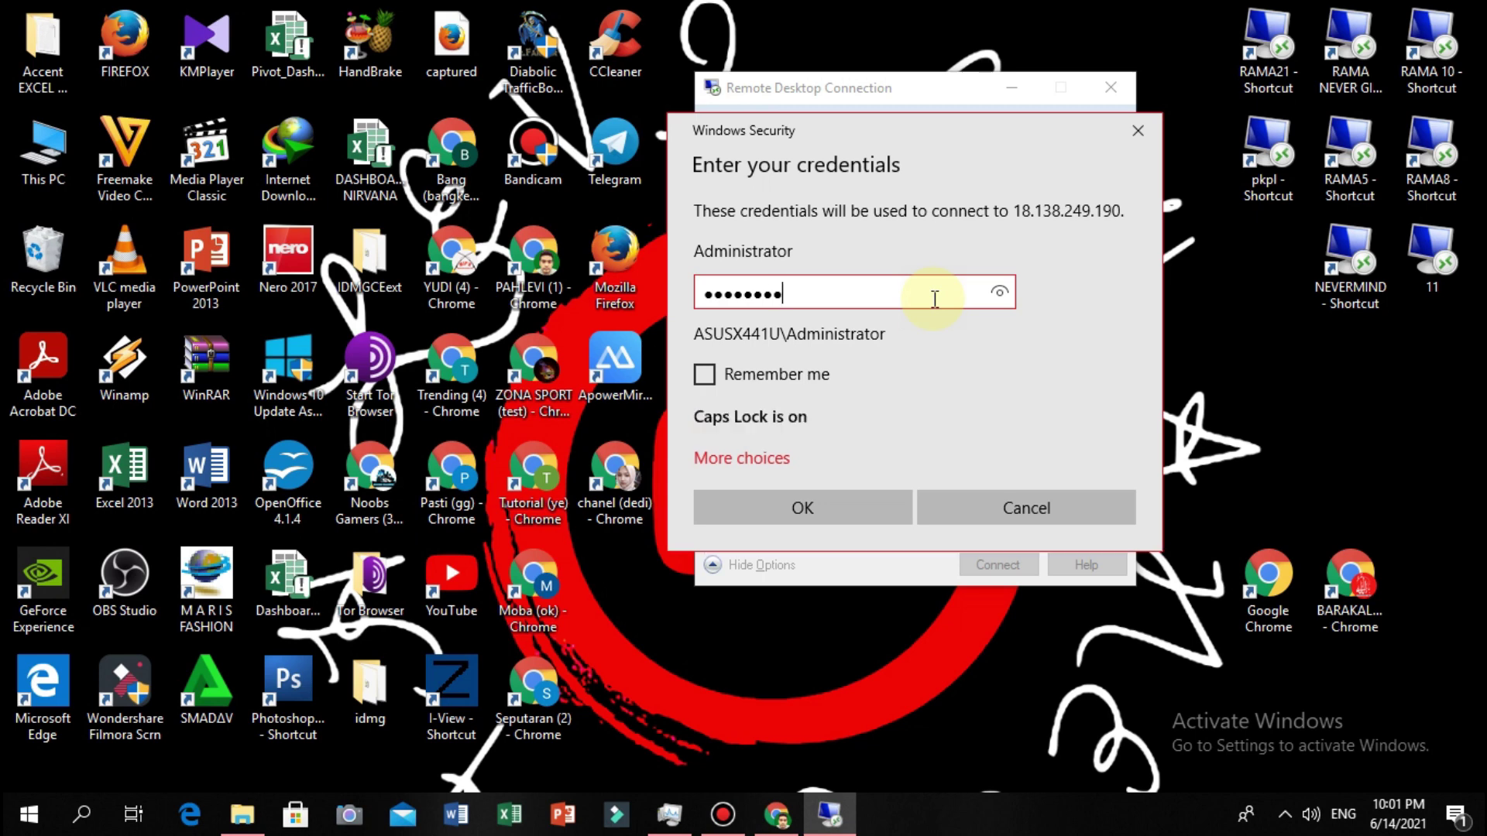
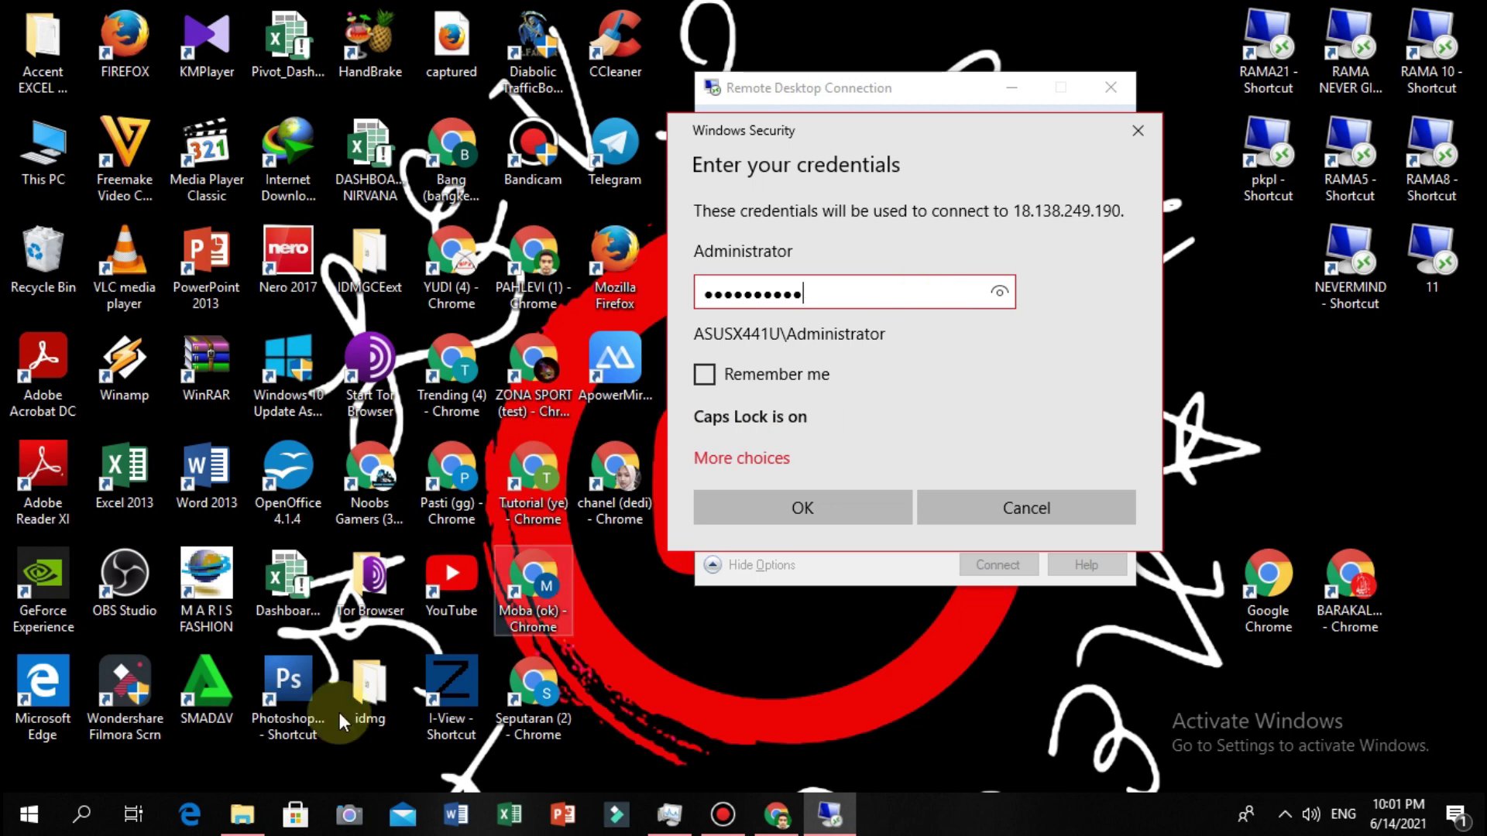
Briefly search Windows, then clear the typed password from the credential field.
left_click(82, 814)
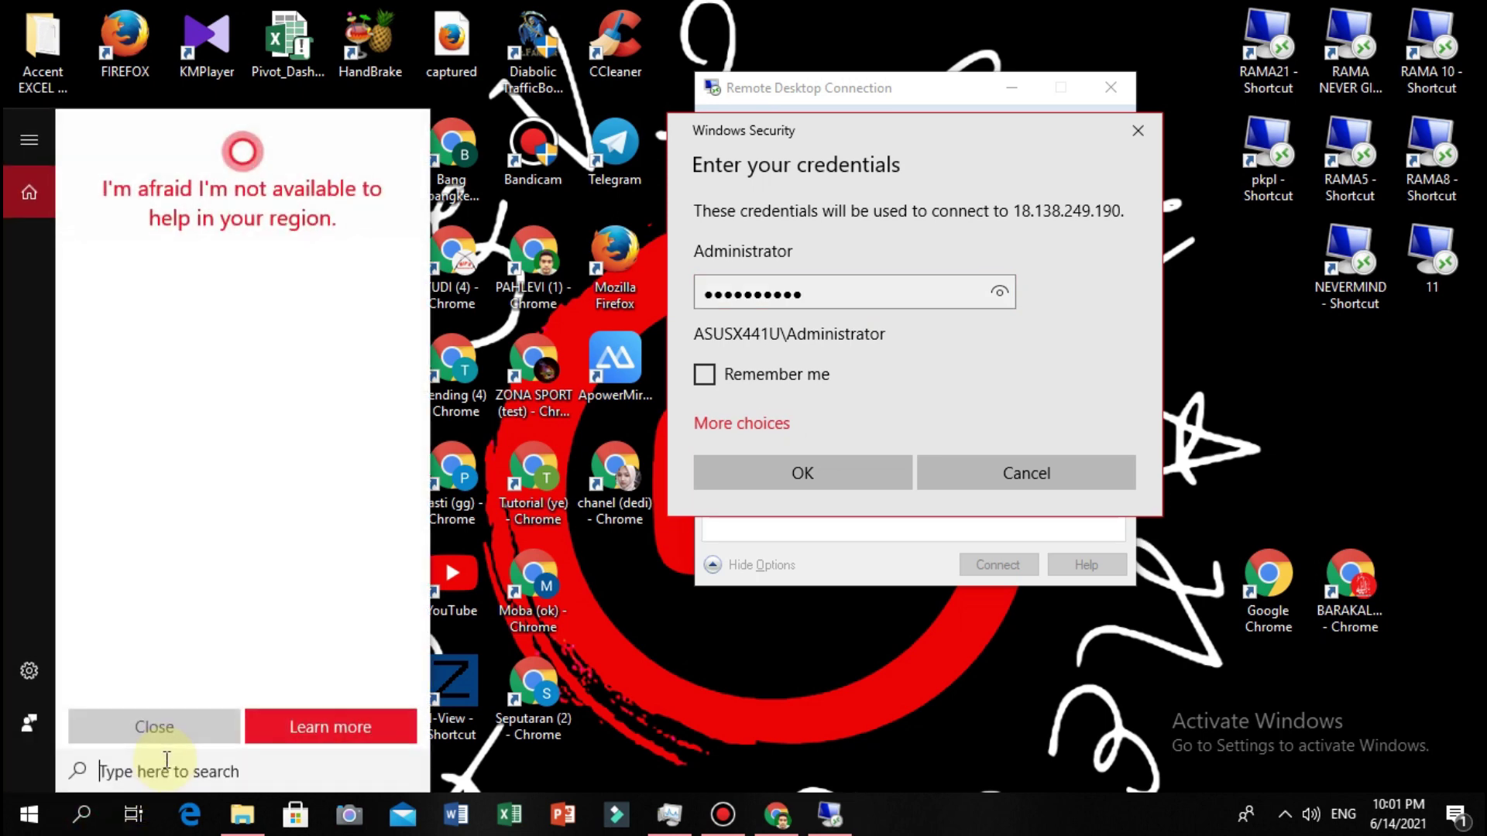
type("G")
left_click(840, 306)
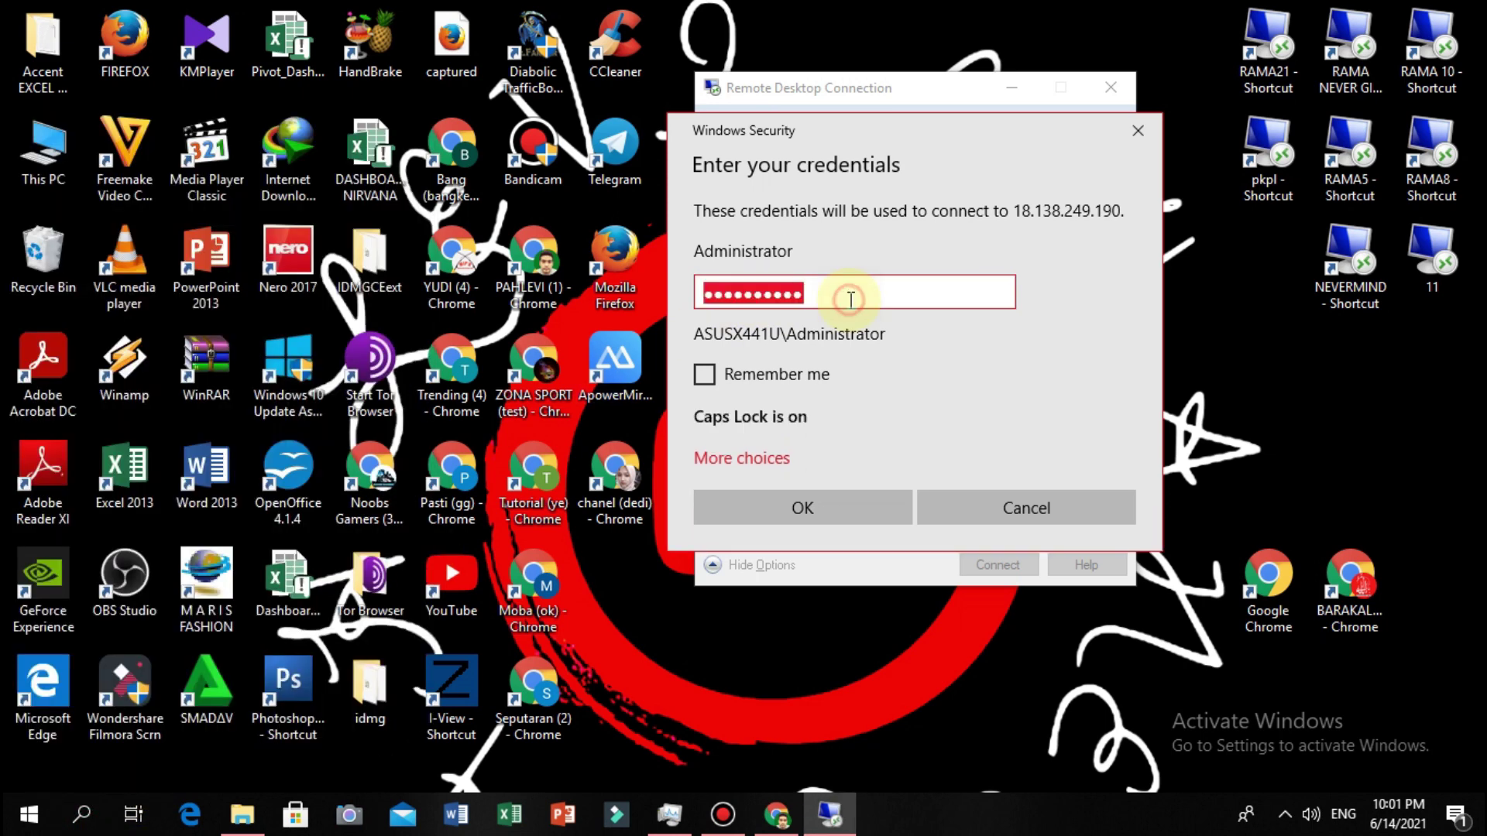
left_click(849, 298)
key("Return")
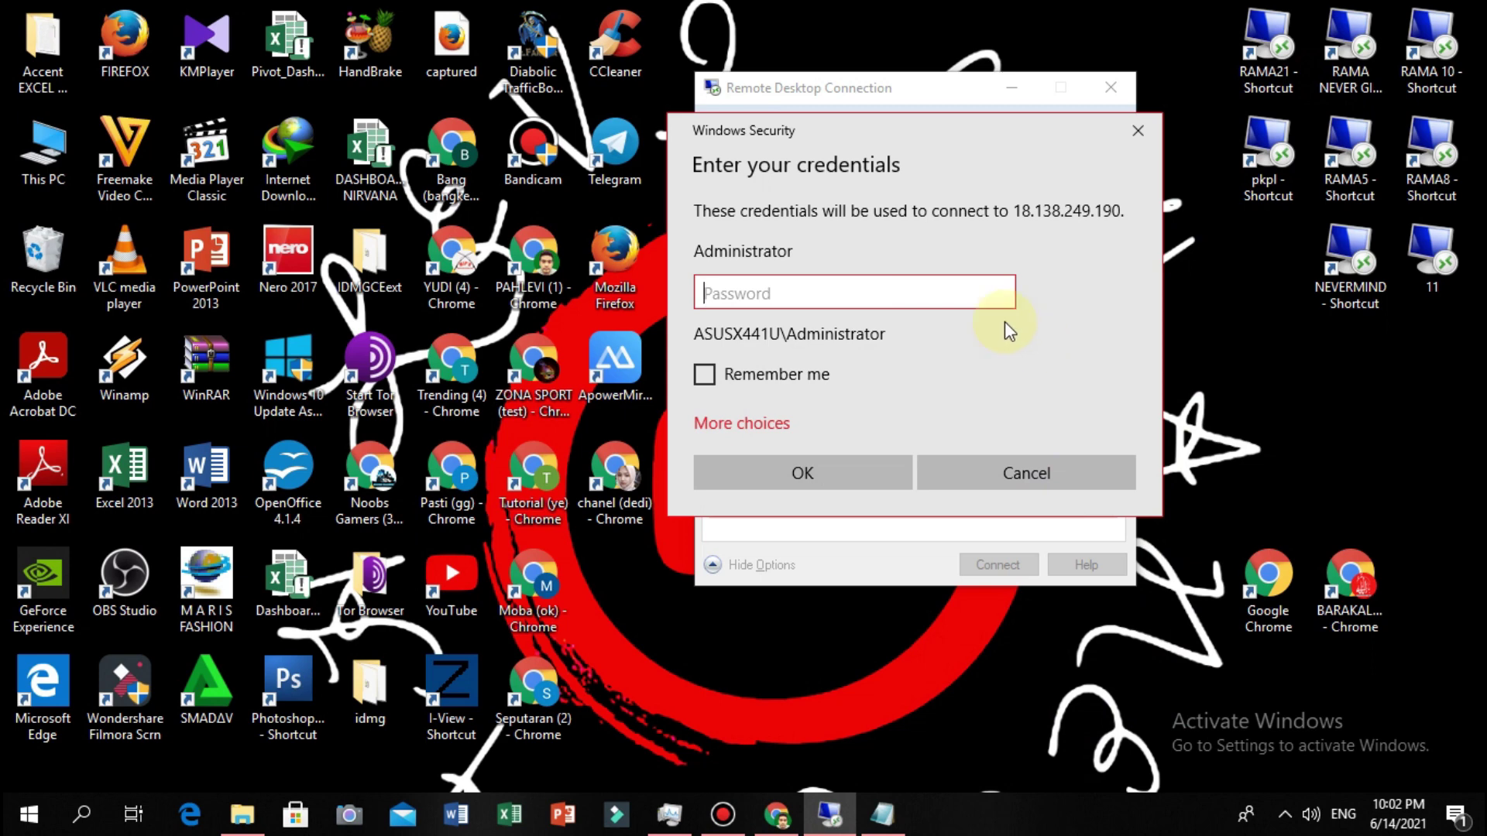
Paste the password, remember the credentials, log in and accept the certificate warning.
left_click(886, 296)
right_click(820, 291)
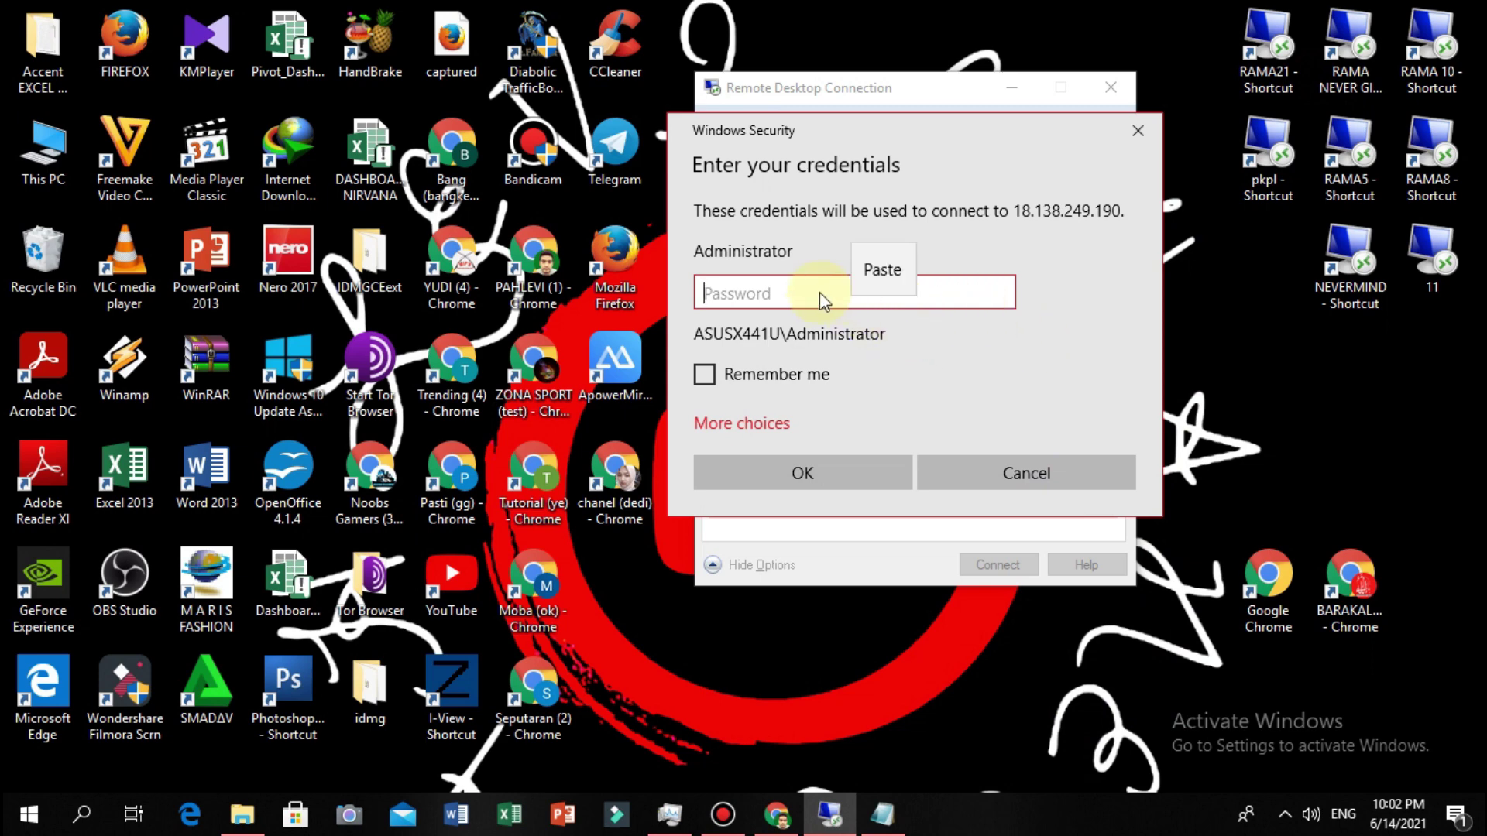
left_click(889, 272)
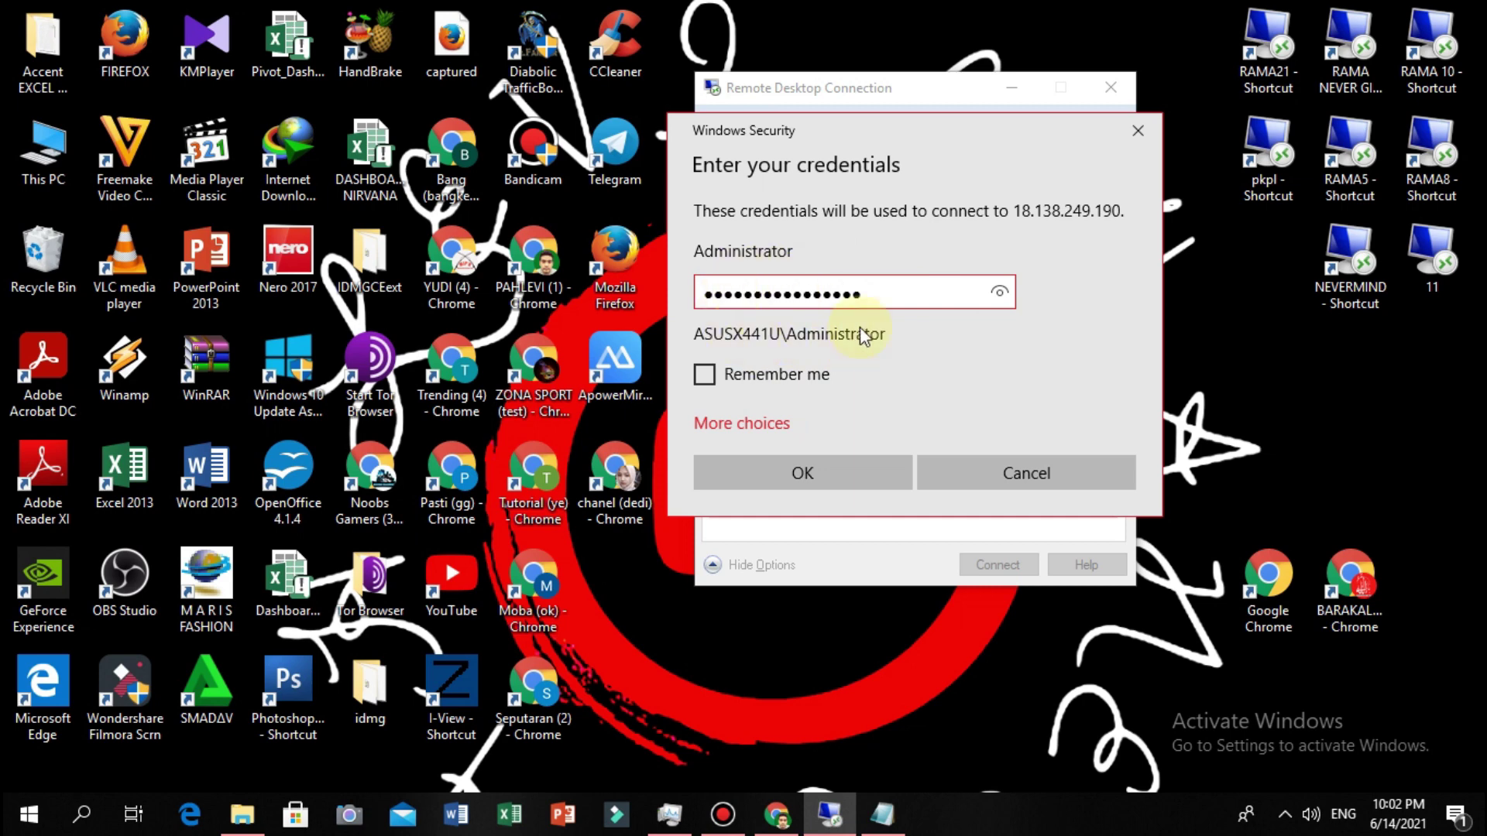
left_click(705, 375)
left_click(816, 467)
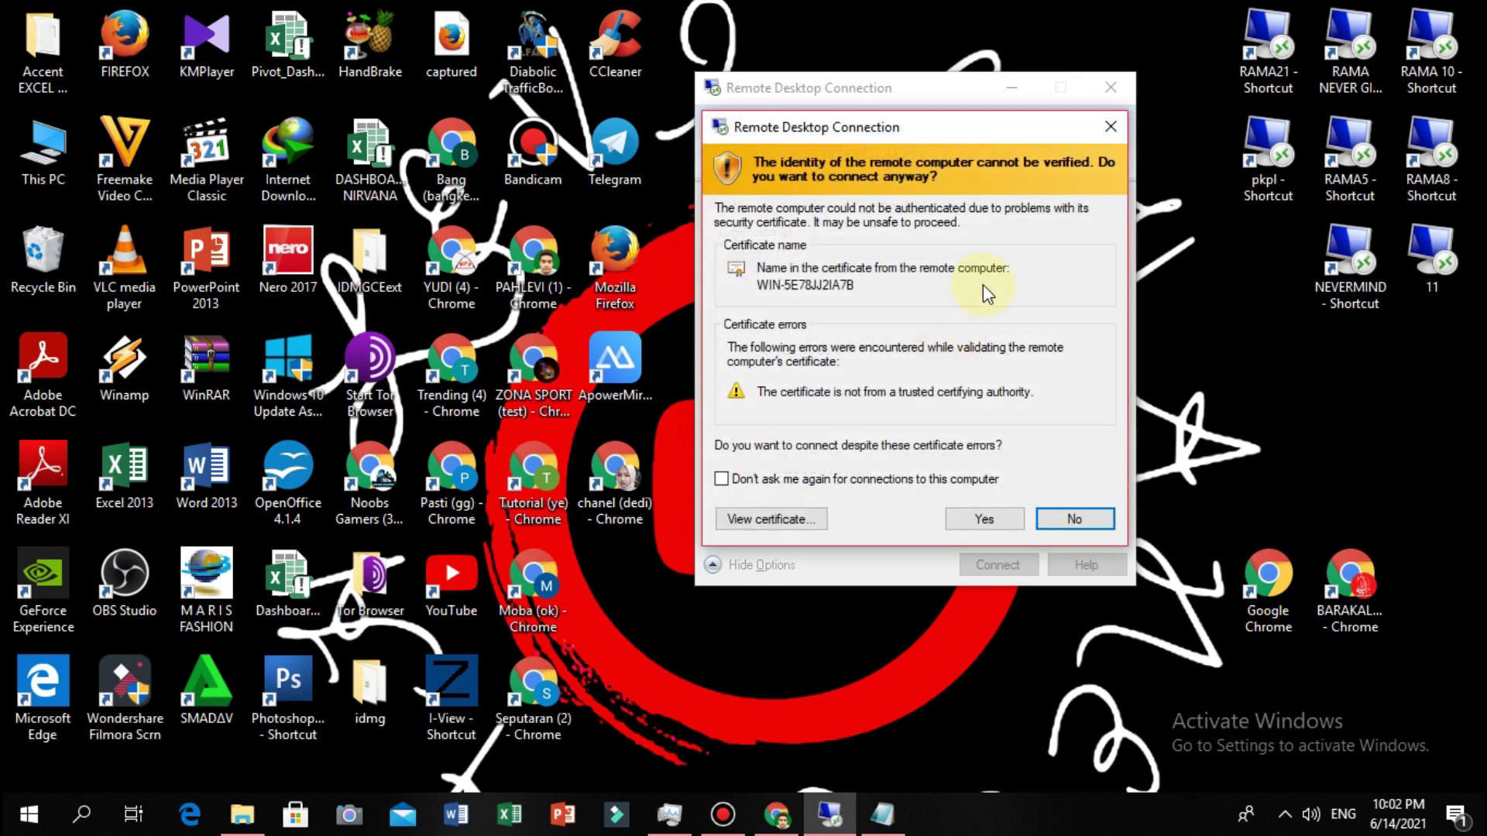
left_click(987, 515)
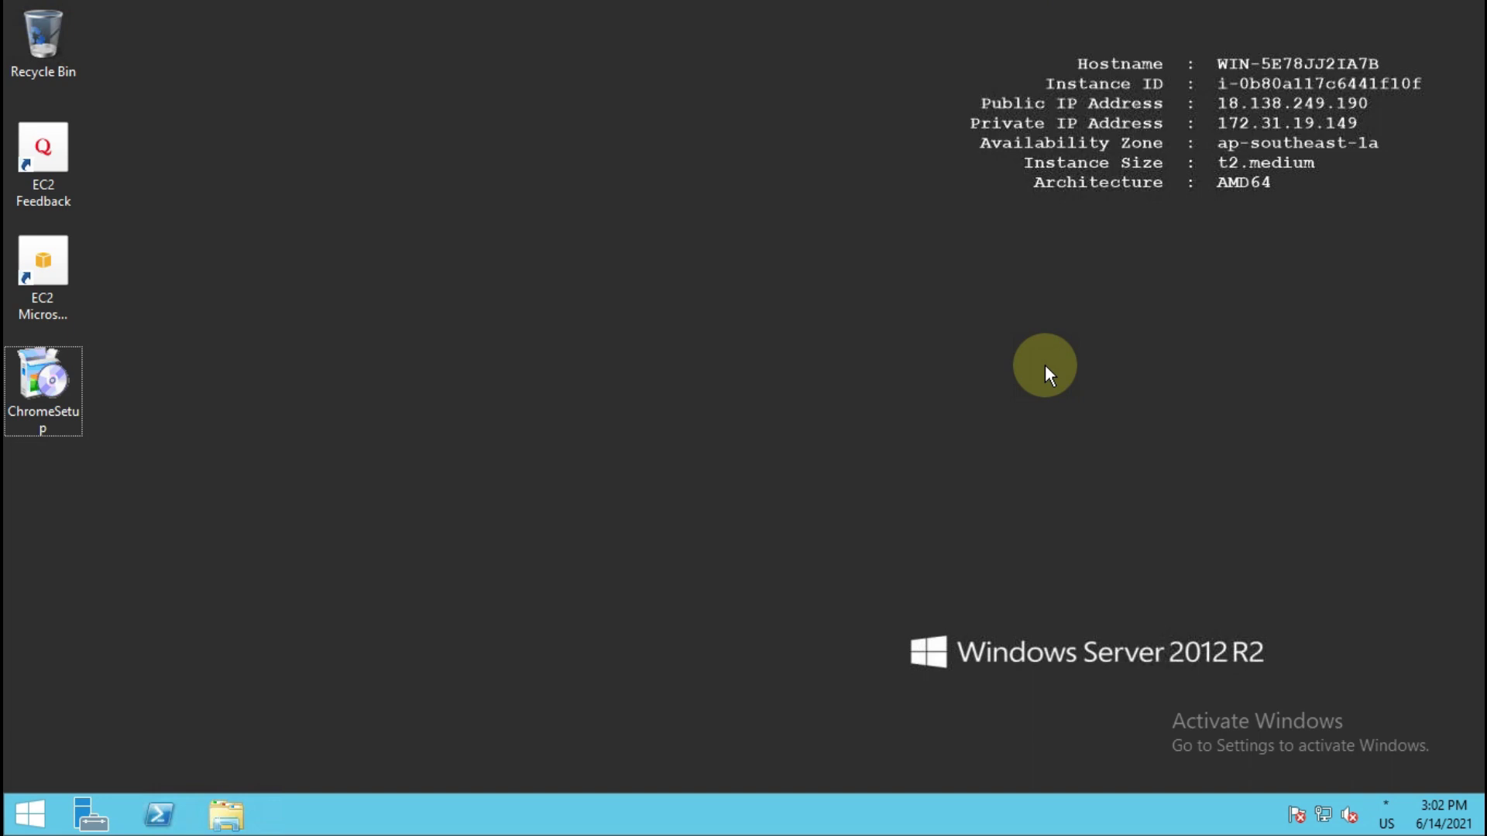
Refresh the server desktop, then check System info in Control Panel (Xeon E5-2686 v4, 4.00 GB RAM) and close it.
right_click(555, 170)
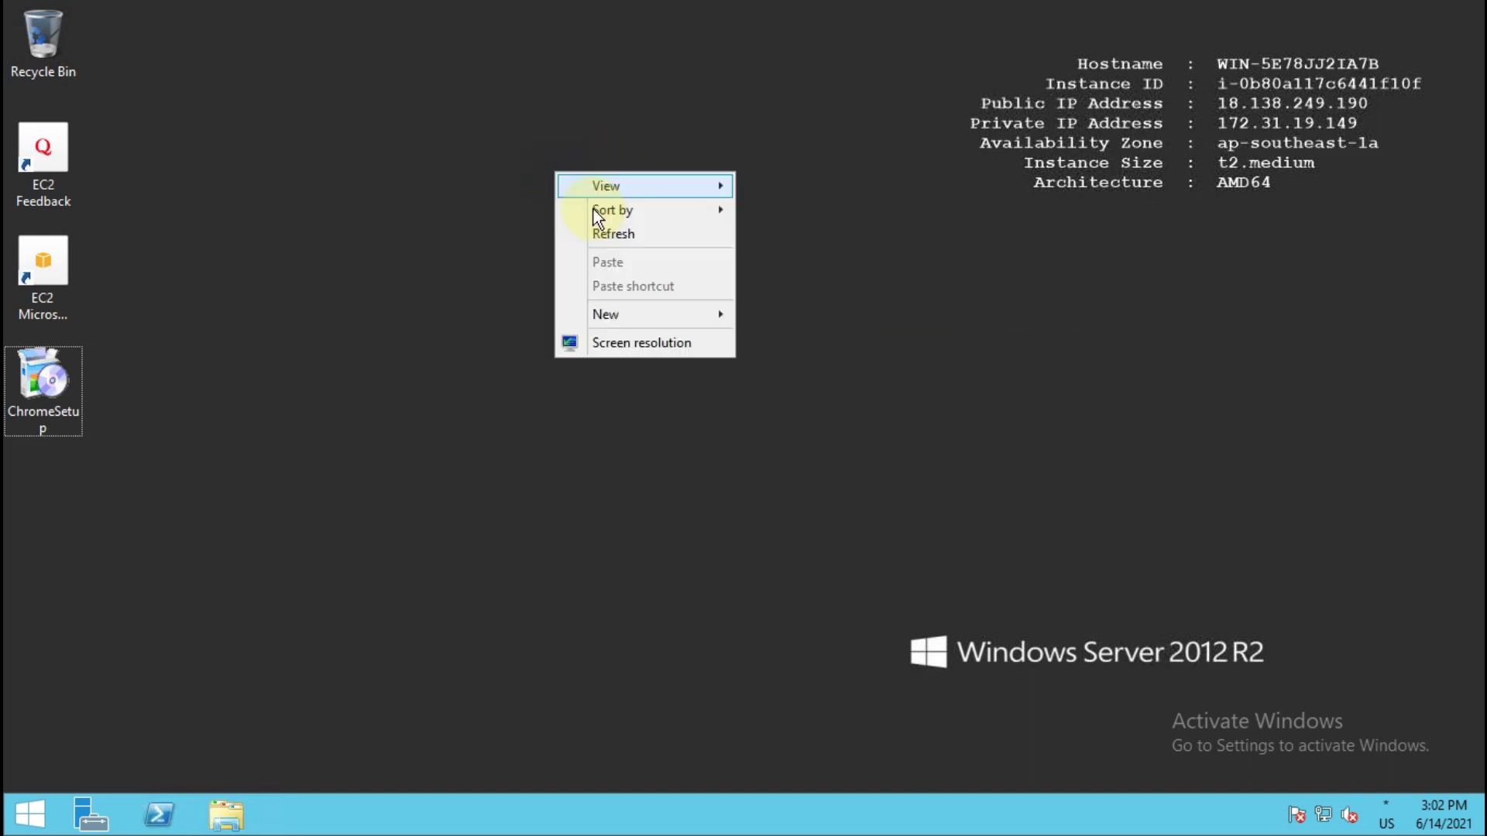
left_click(614, 232)
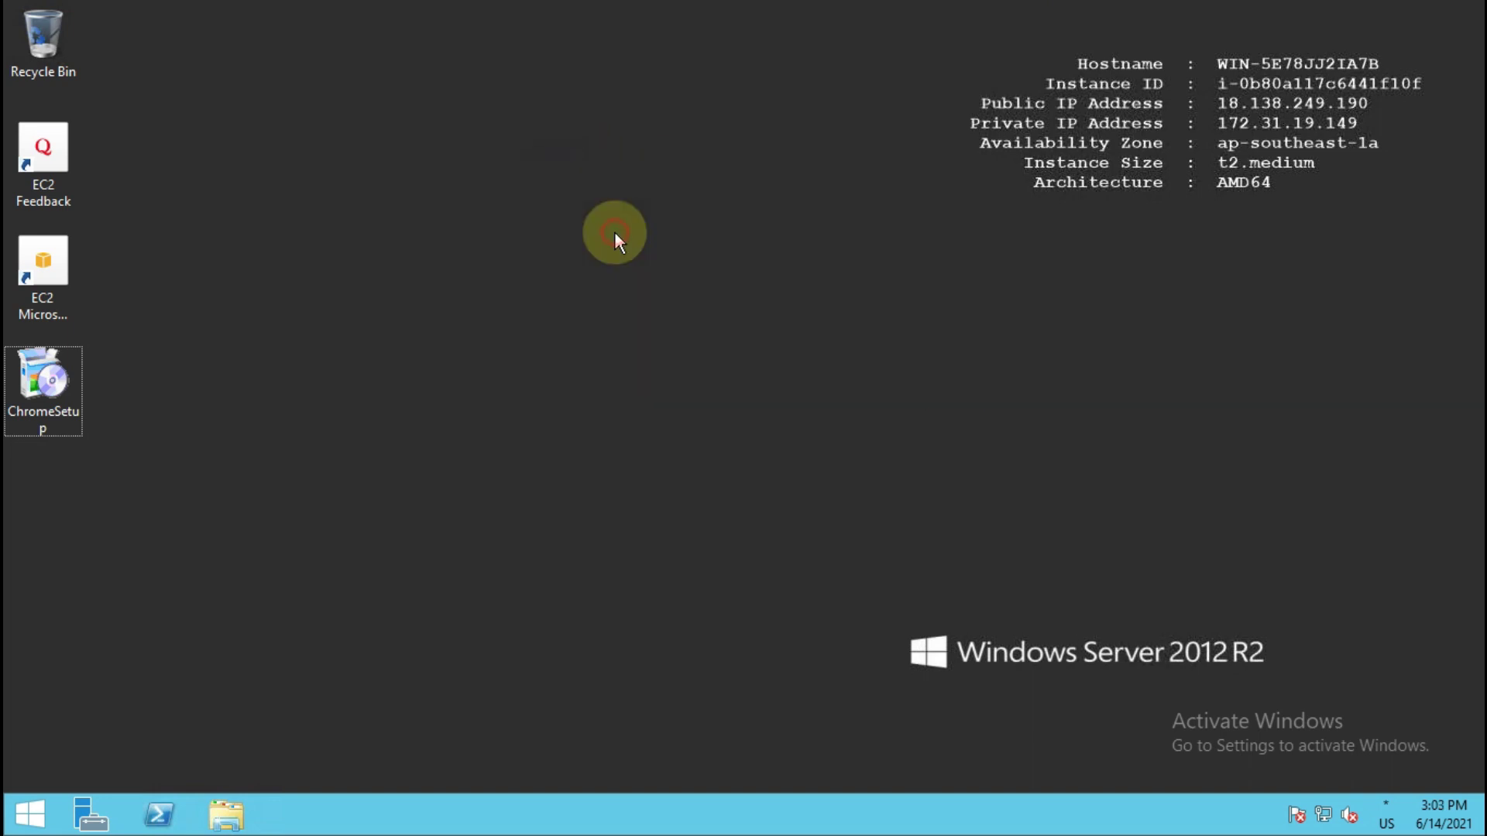
left_click(31, 812)
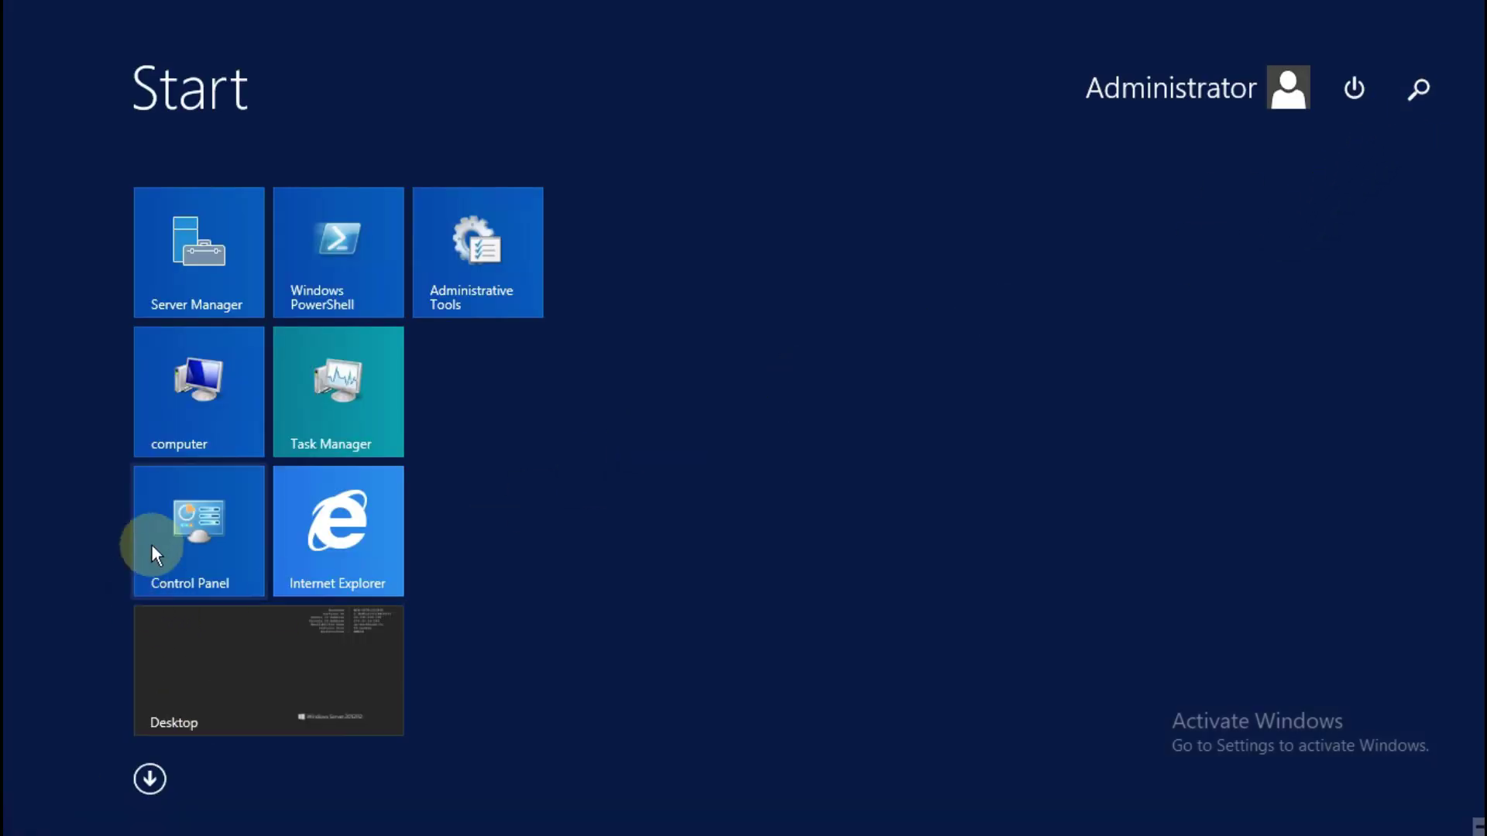
left_click(245, 520)
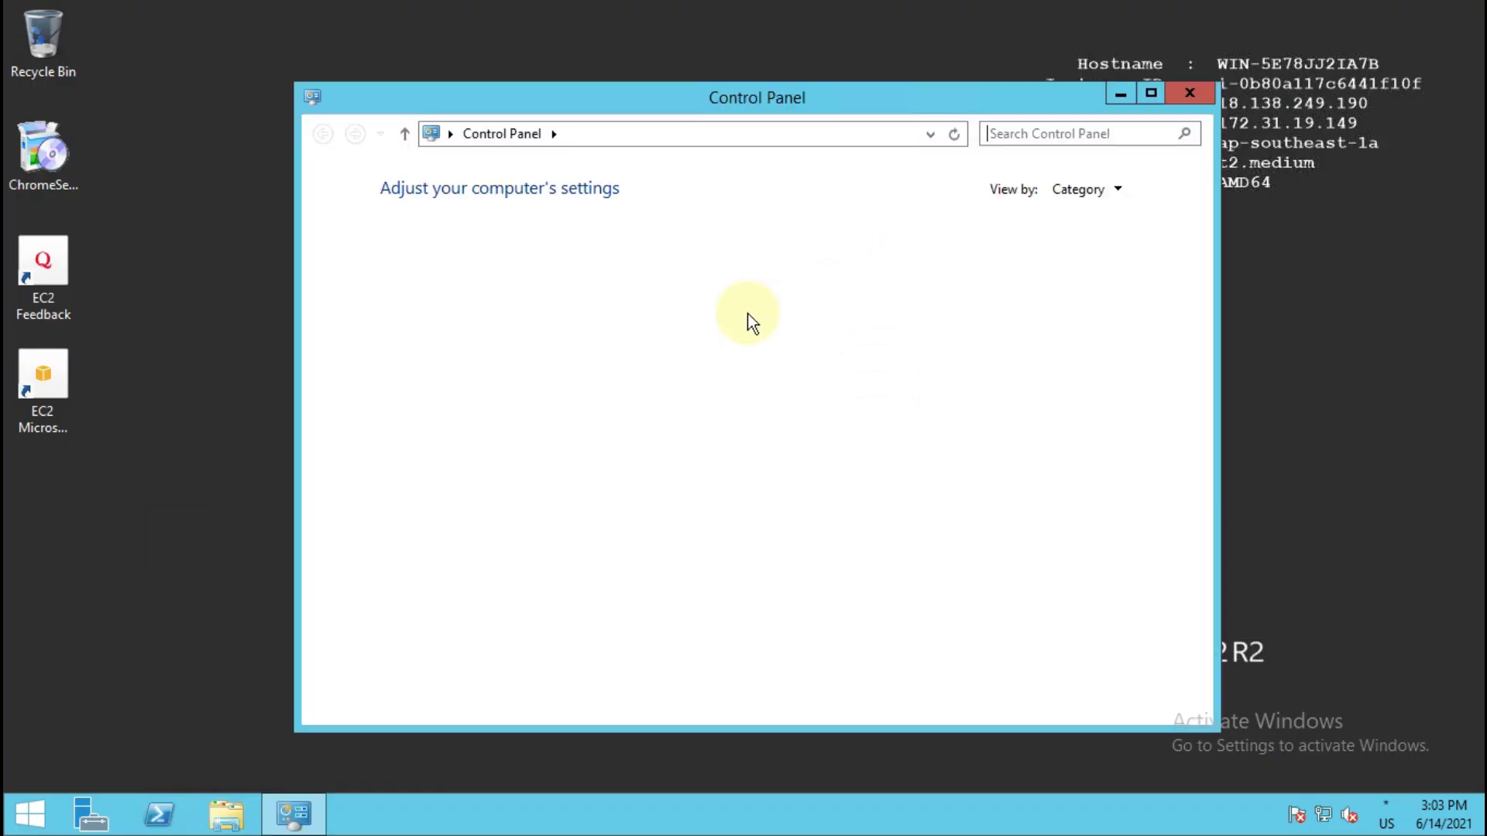
left_click(1151, 94)
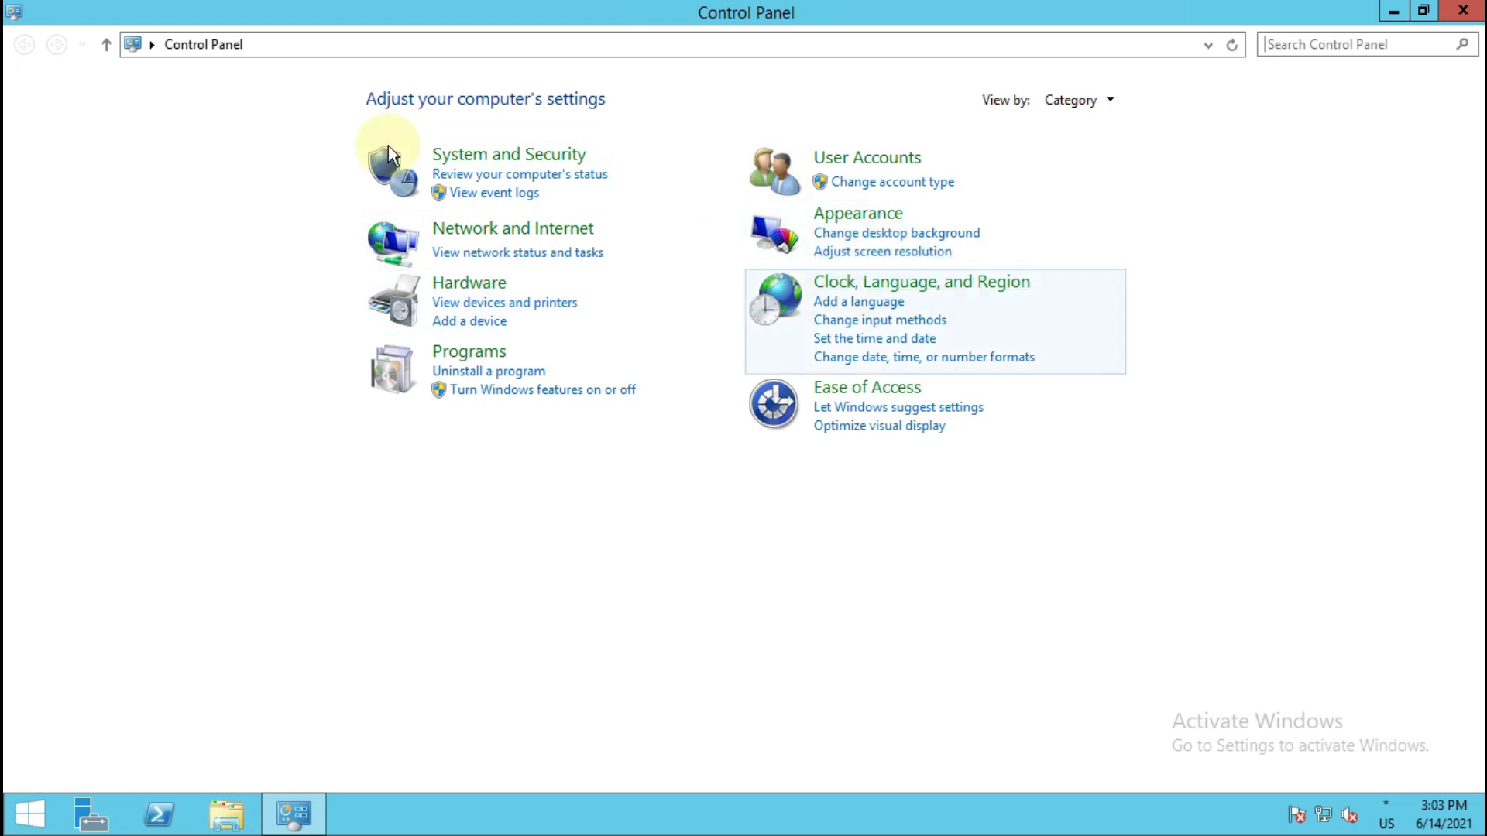
left_click(504, 159)
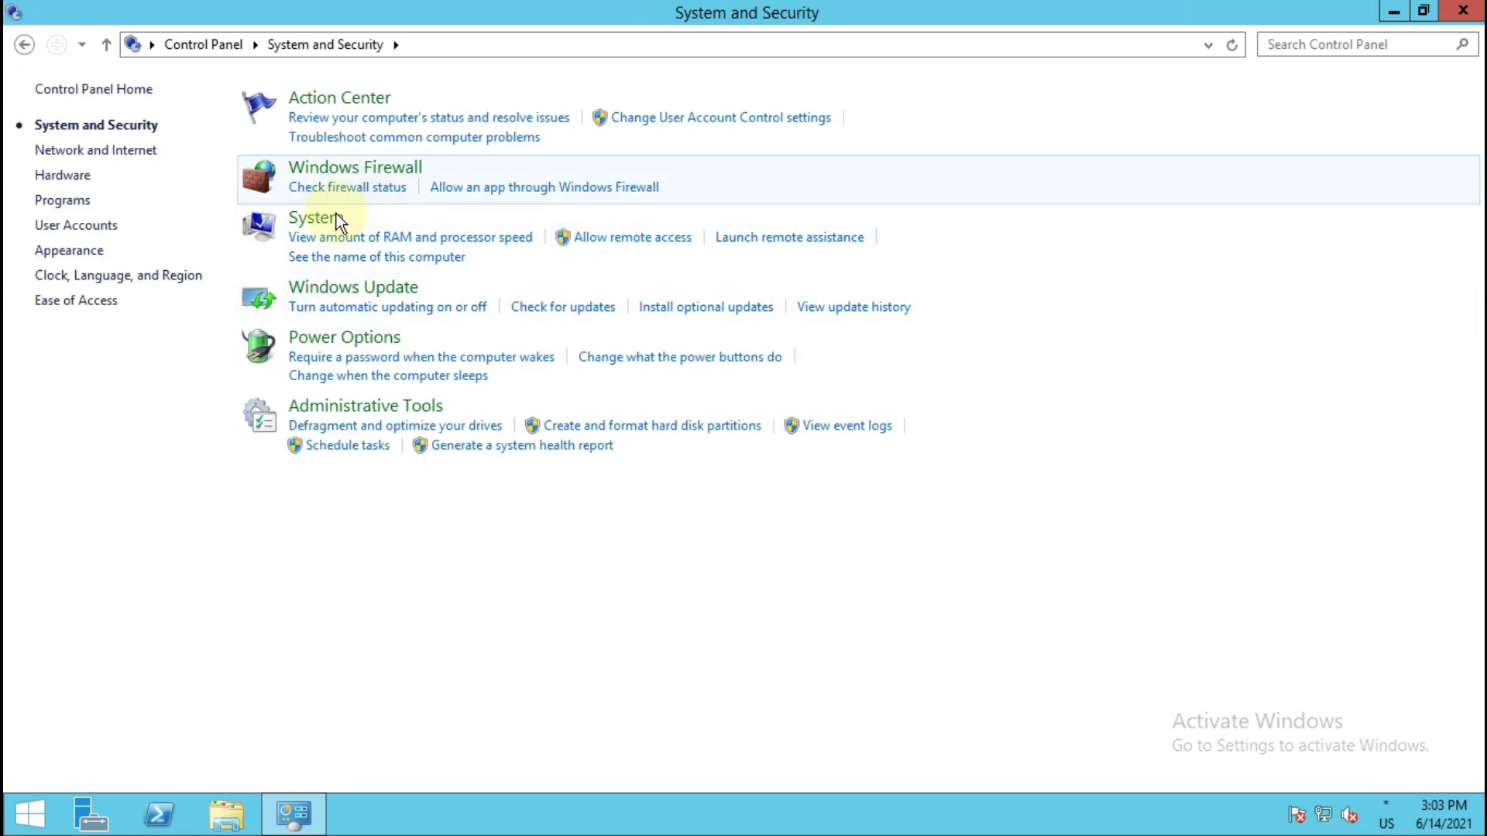
left_click(333, 217)
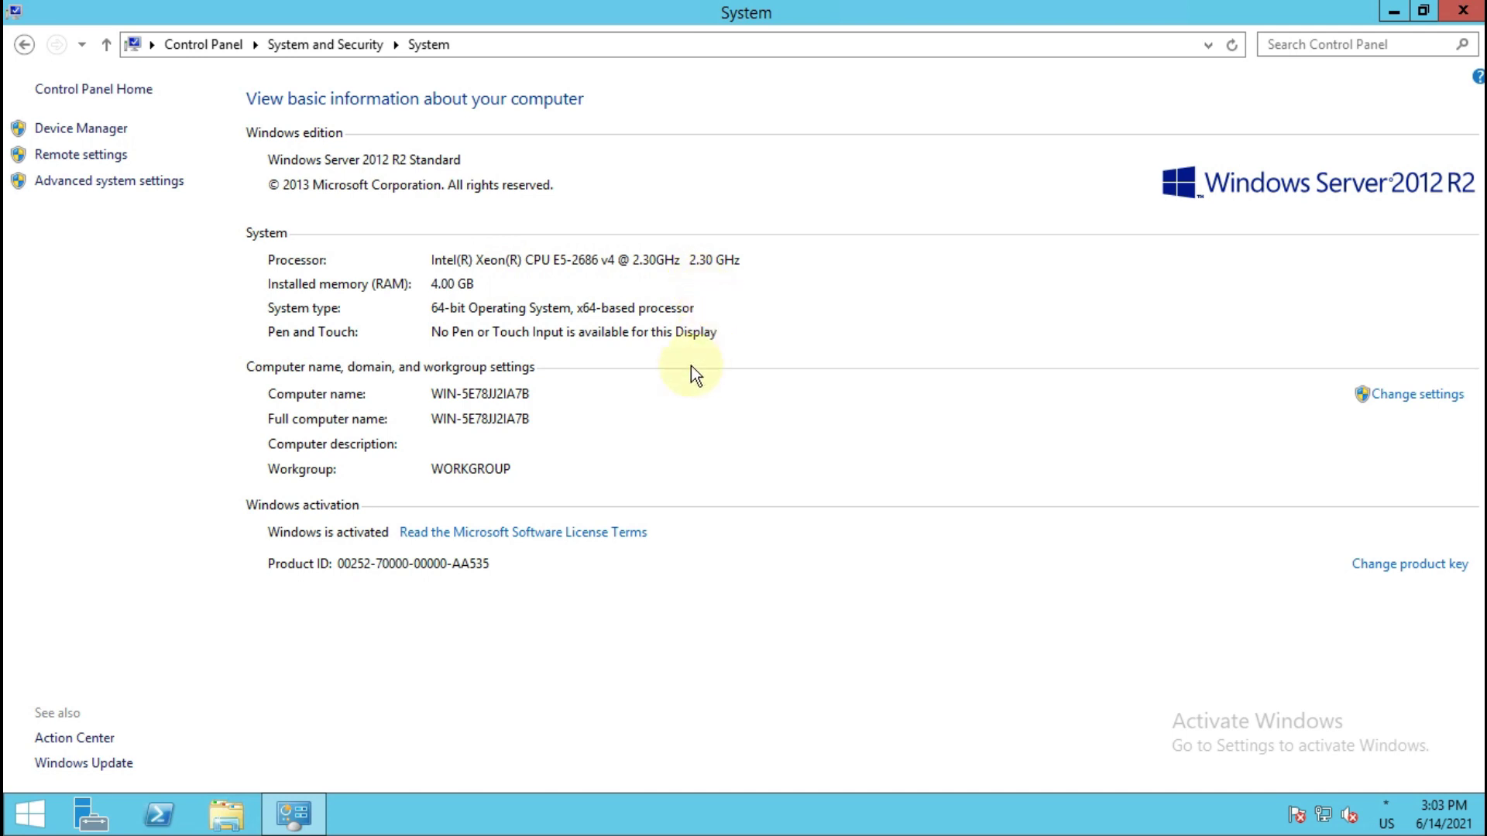
left_click(1463, 10)
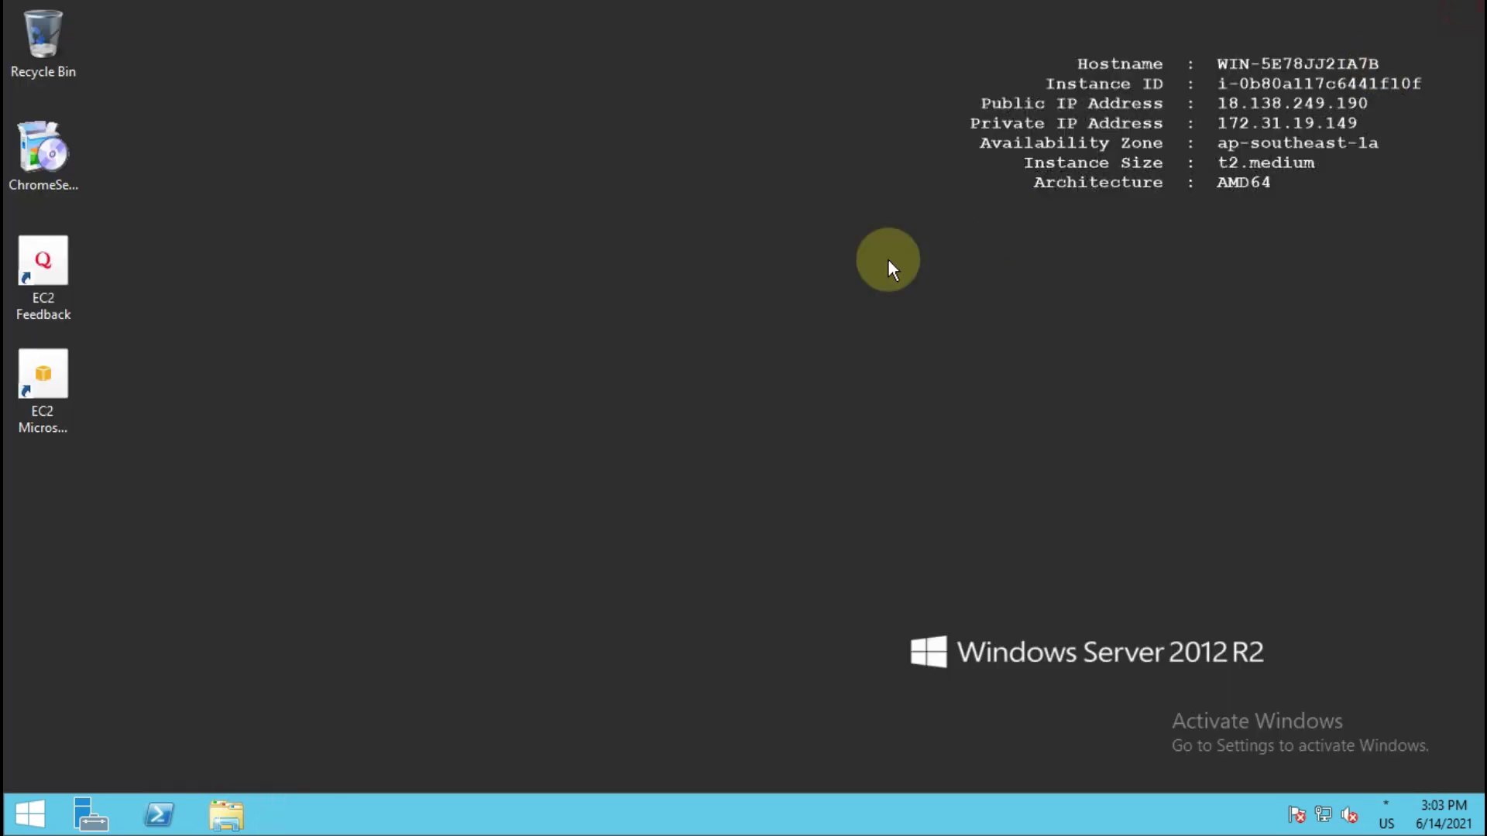
Refresh the server desktop, then shift the local phone-mirror window leftward.
right_click(521, 294)
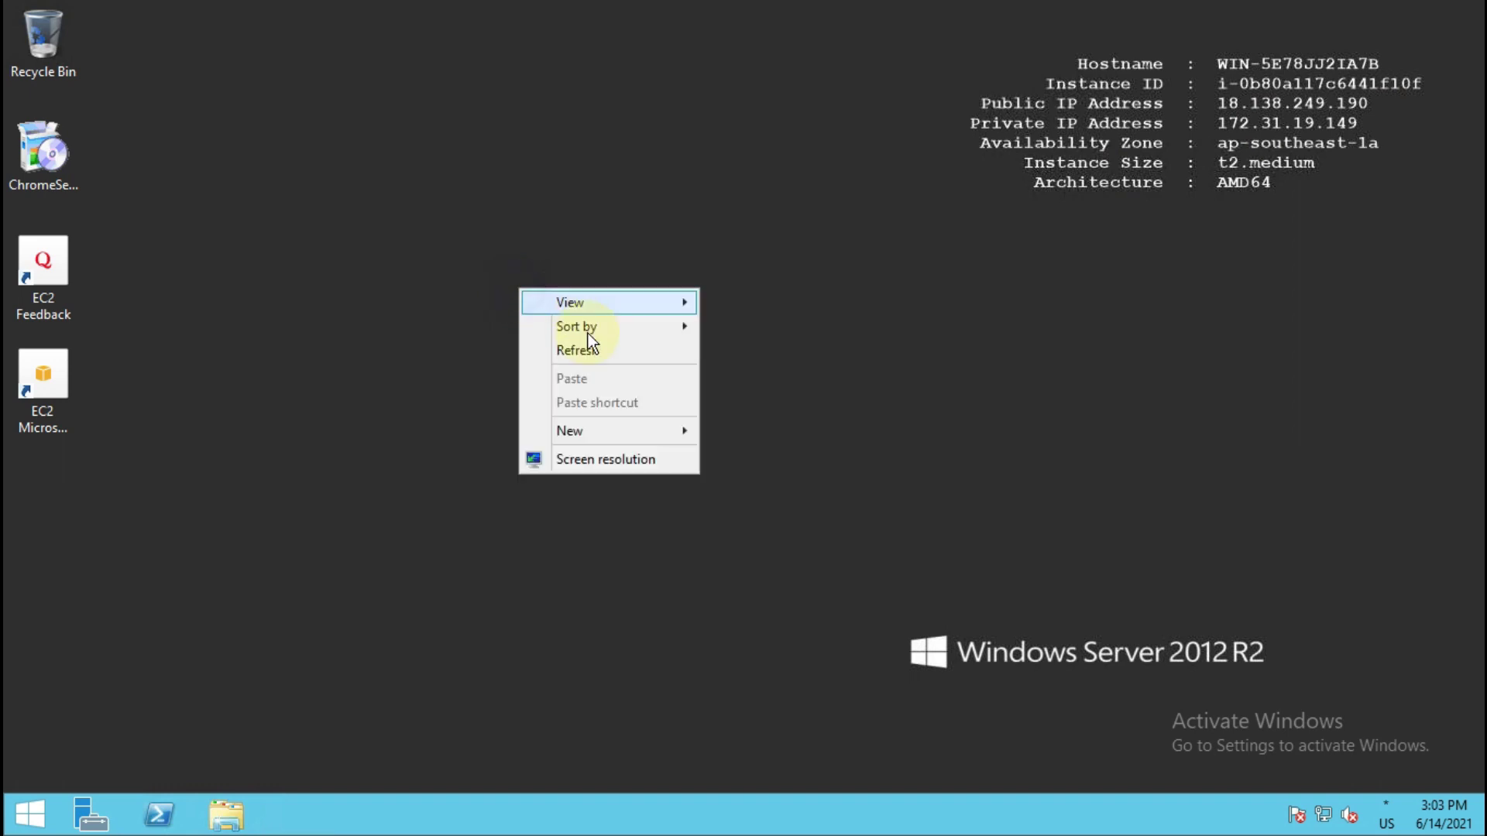
left_click(608, 355)
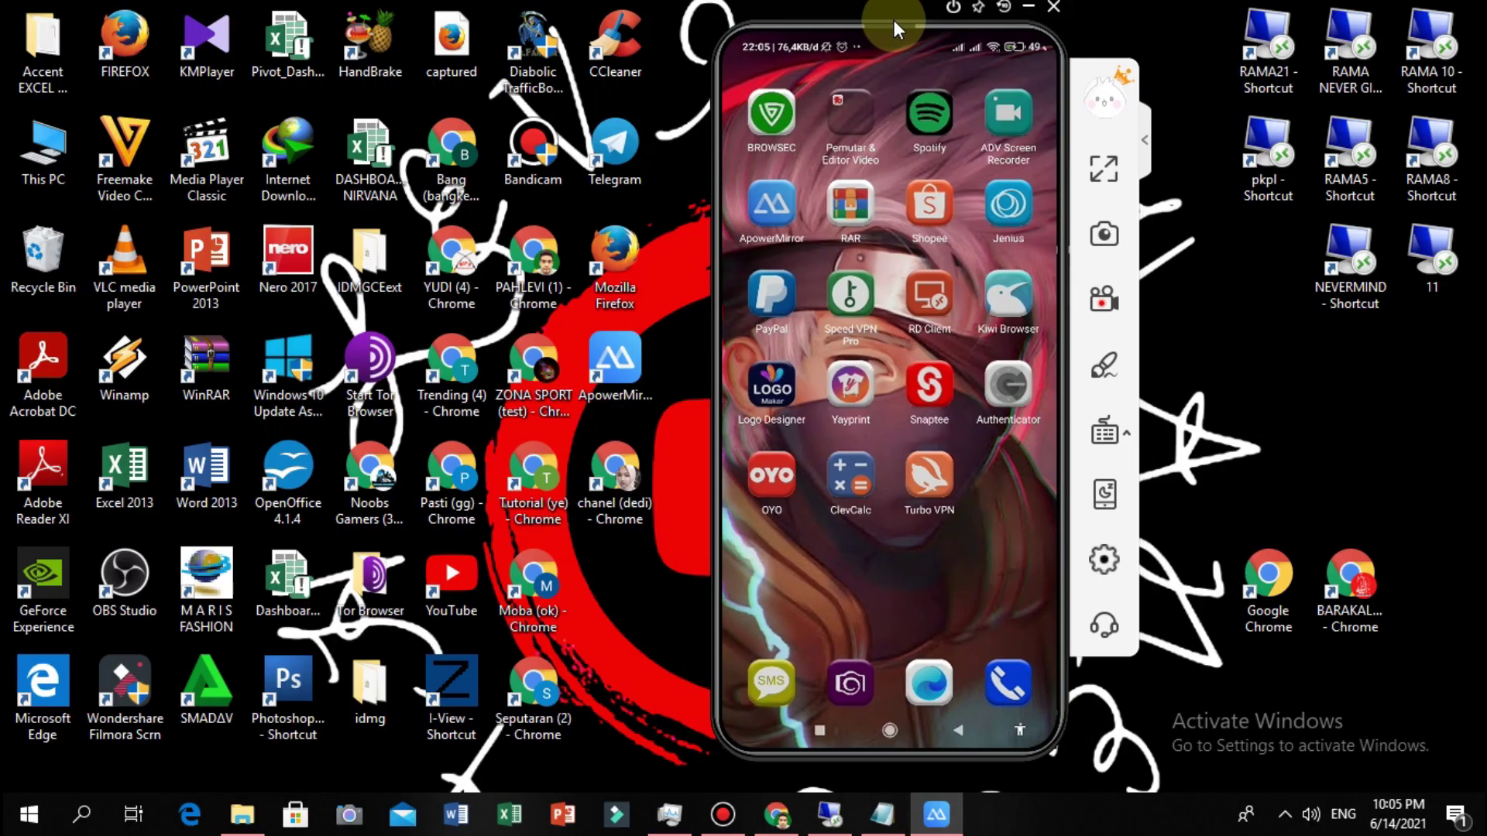
left_click_drag(894, 20, 823, 20)
left_click(1173, 225)
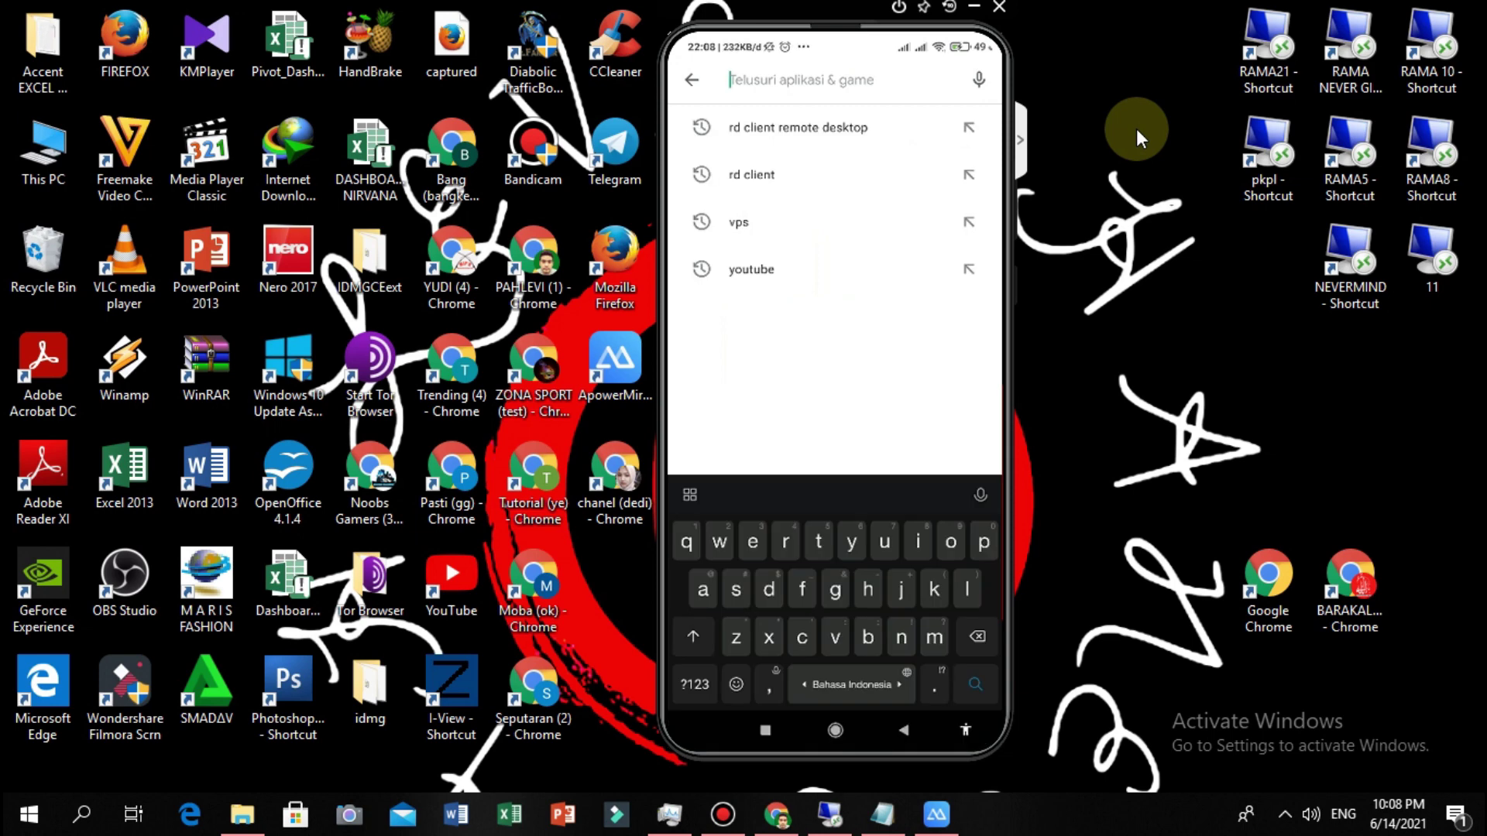
Search Google Play for 'Microsoft remote' to find the Remote Desktop app.
type("misc")
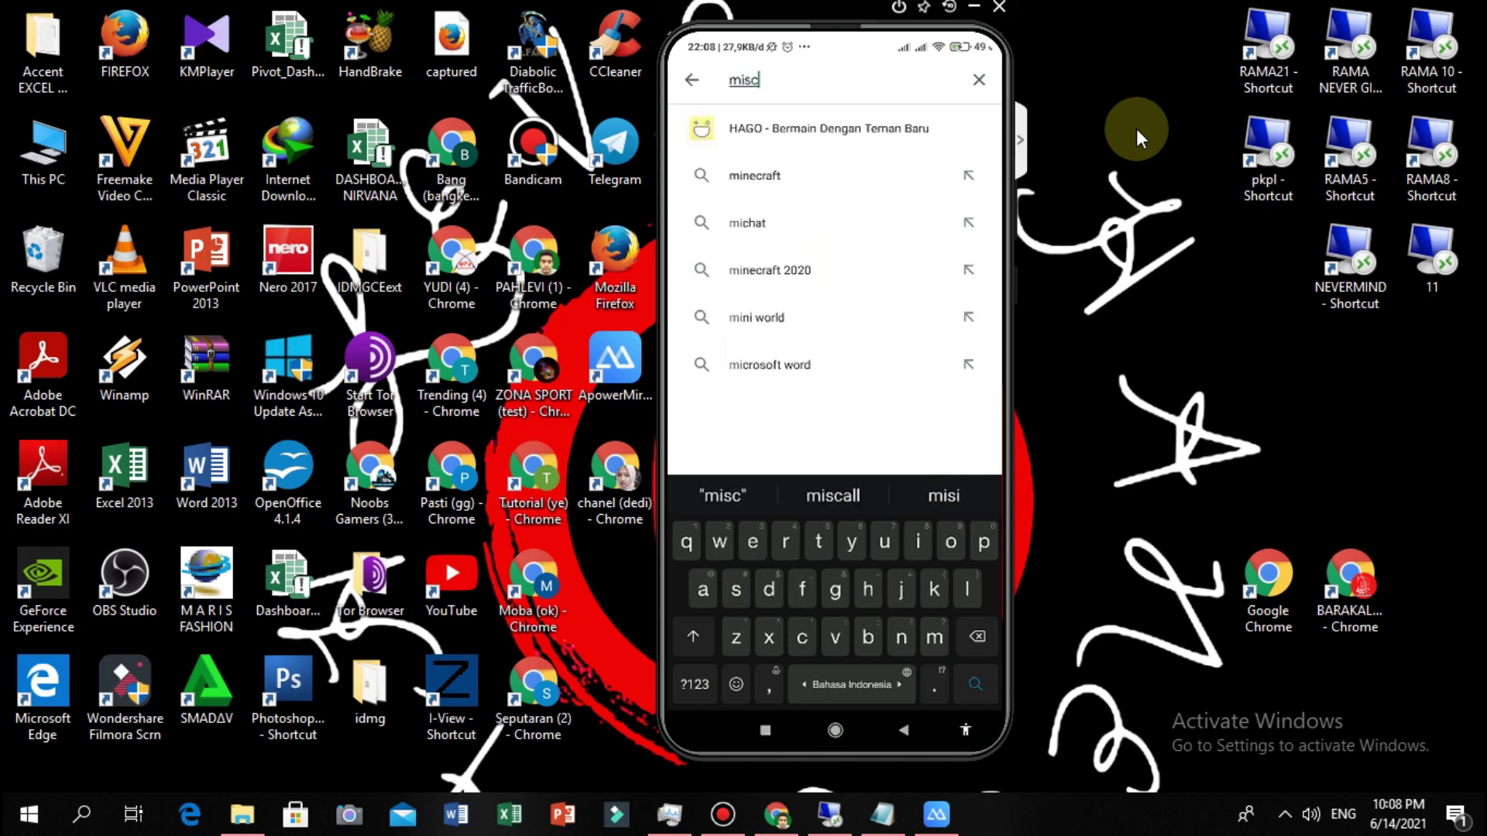
key("BackSpace")
key("BackSpace")
key("BackSpace")
key("BackSpace")
type("rem")
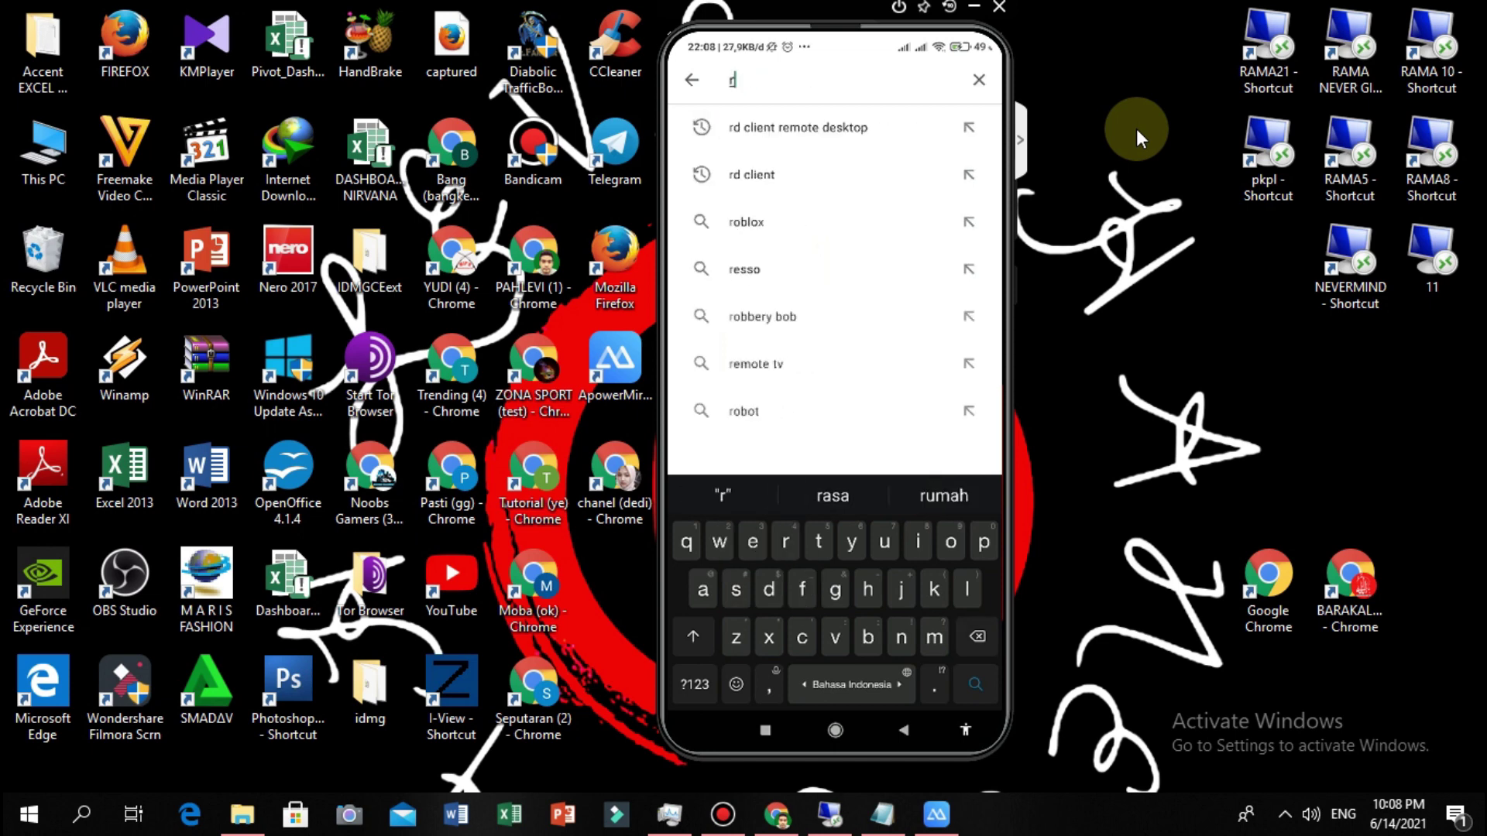
key("BackSpace")
key("BackSpace")
key("BackSpace")
type("mis")
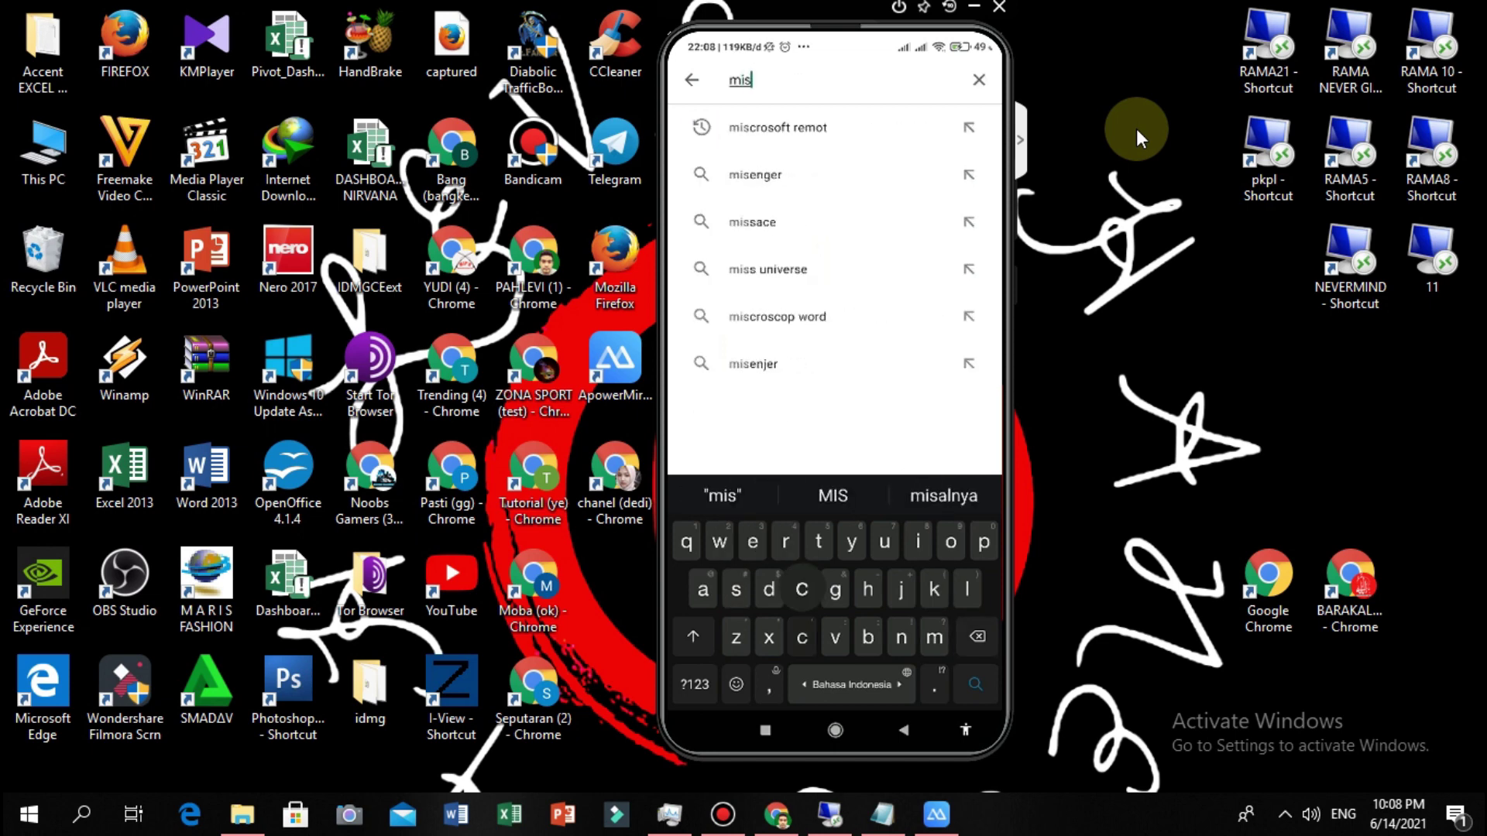
type("crosoft")
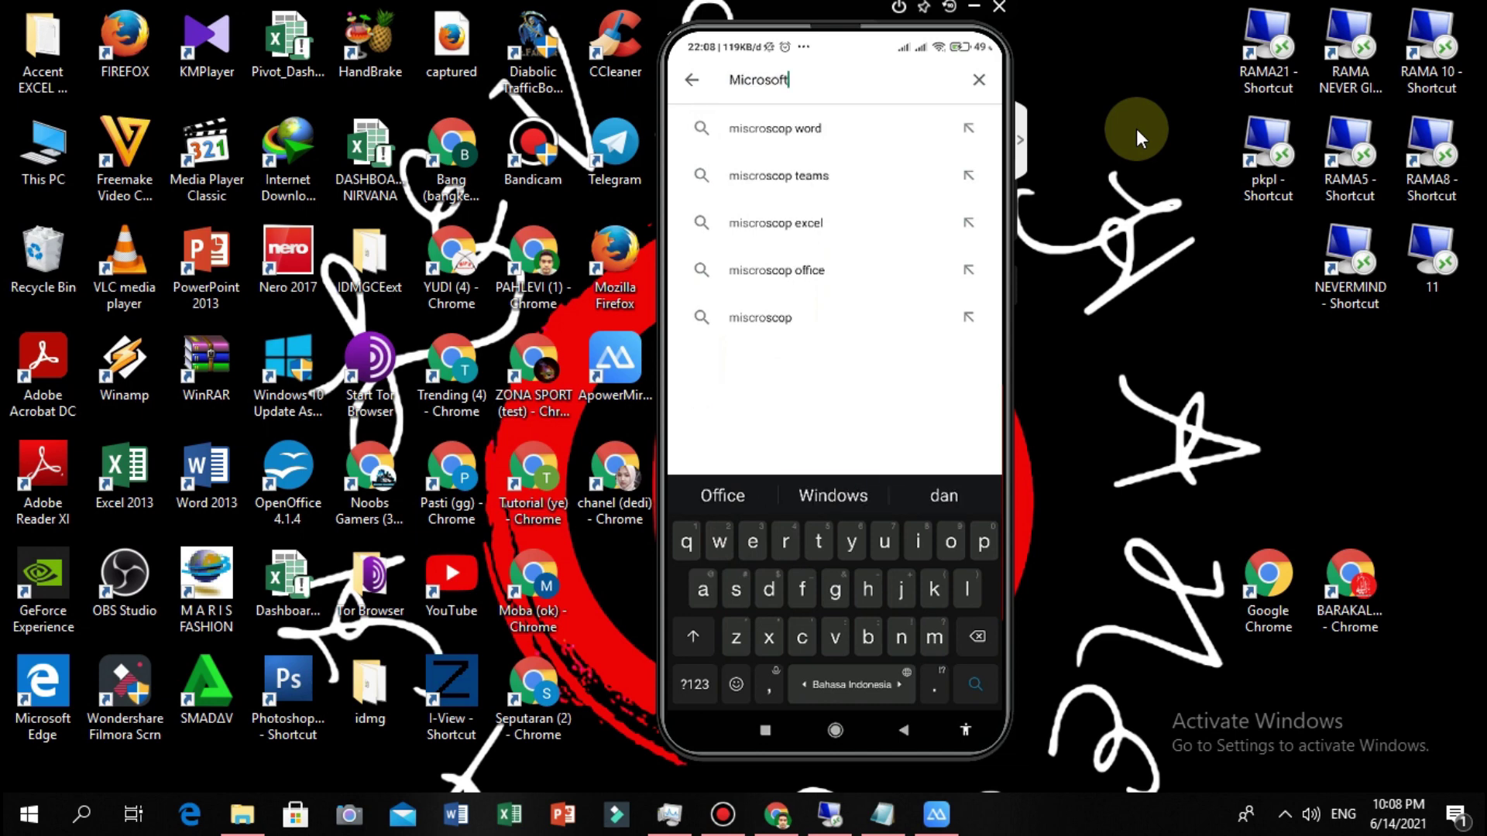
type("remote")
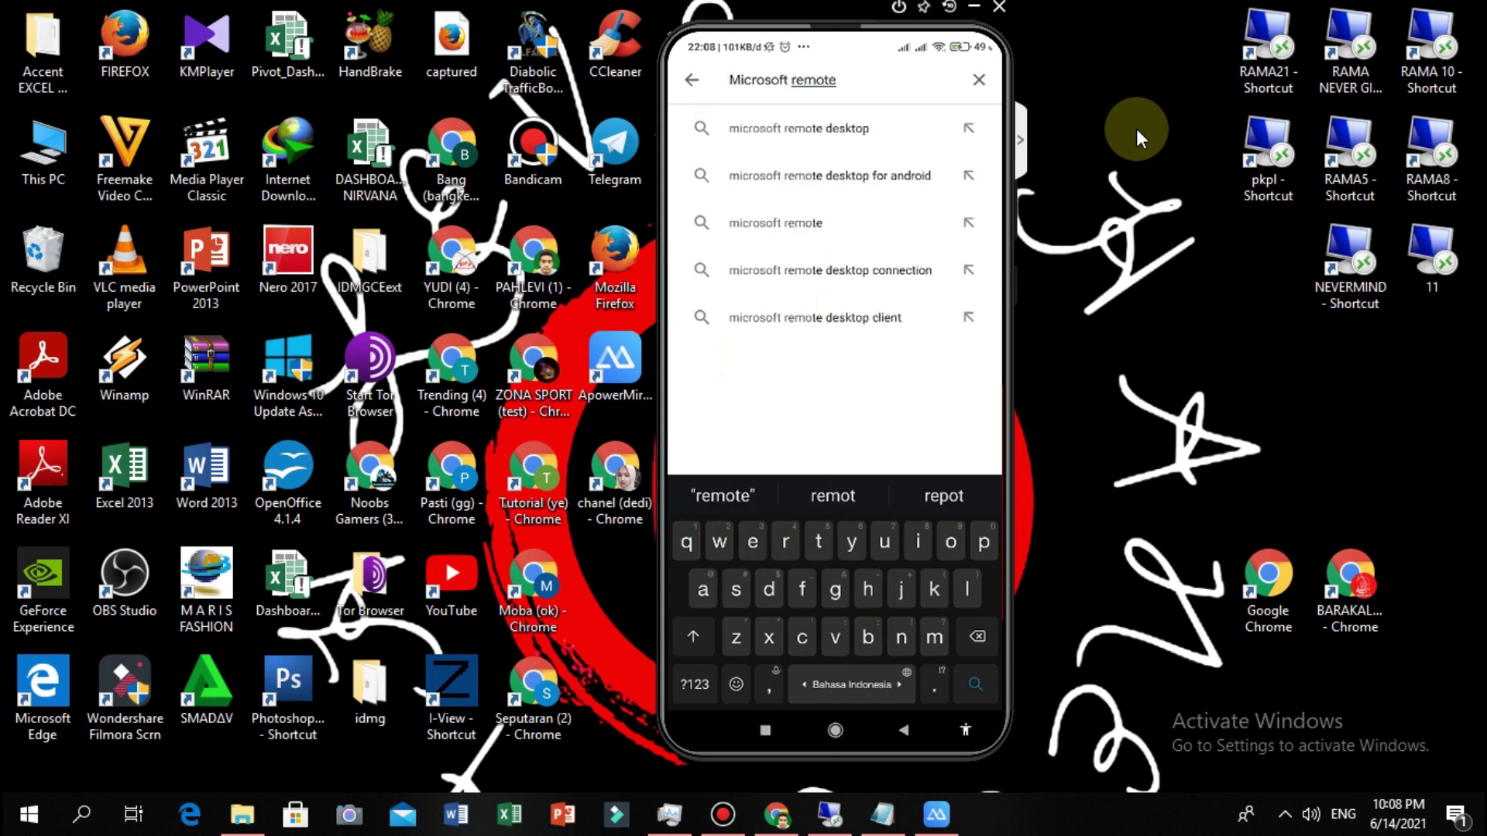
key("Return")
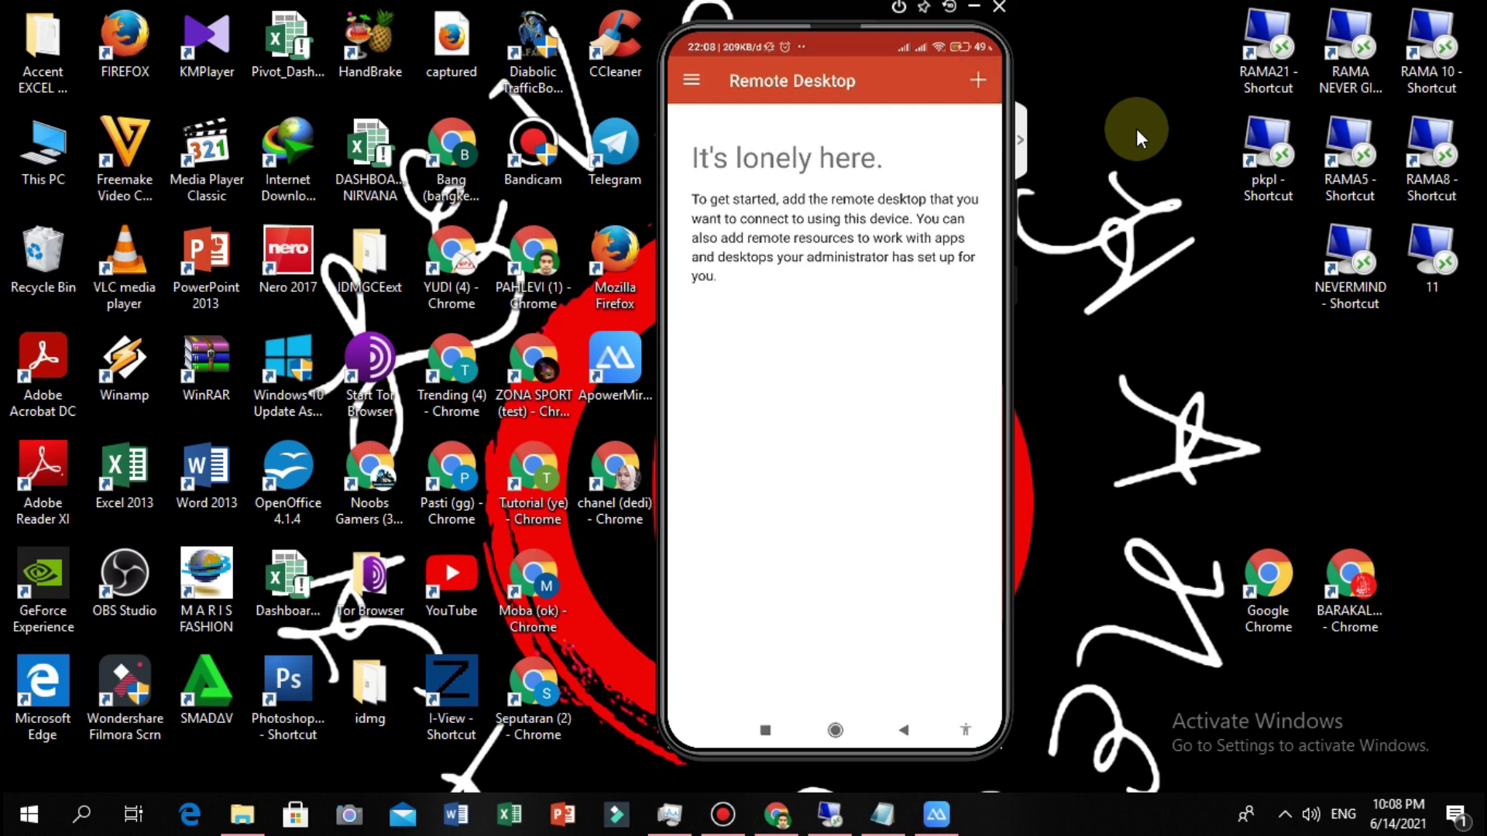
Start adding a new desktop connection and bring the notes holding the server IP into view.
left_click(980, 78)
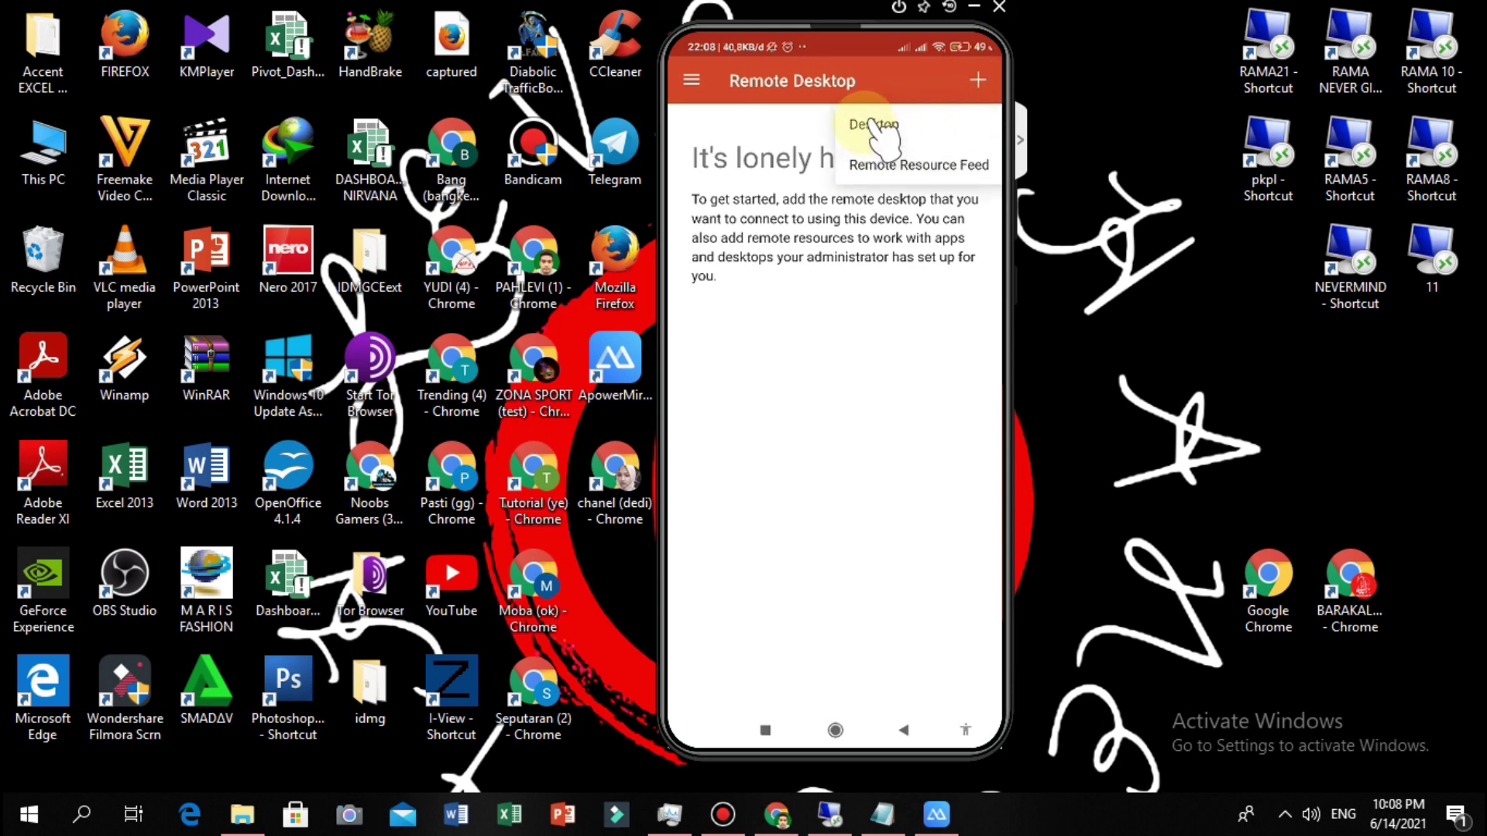
left_click(874, 124)
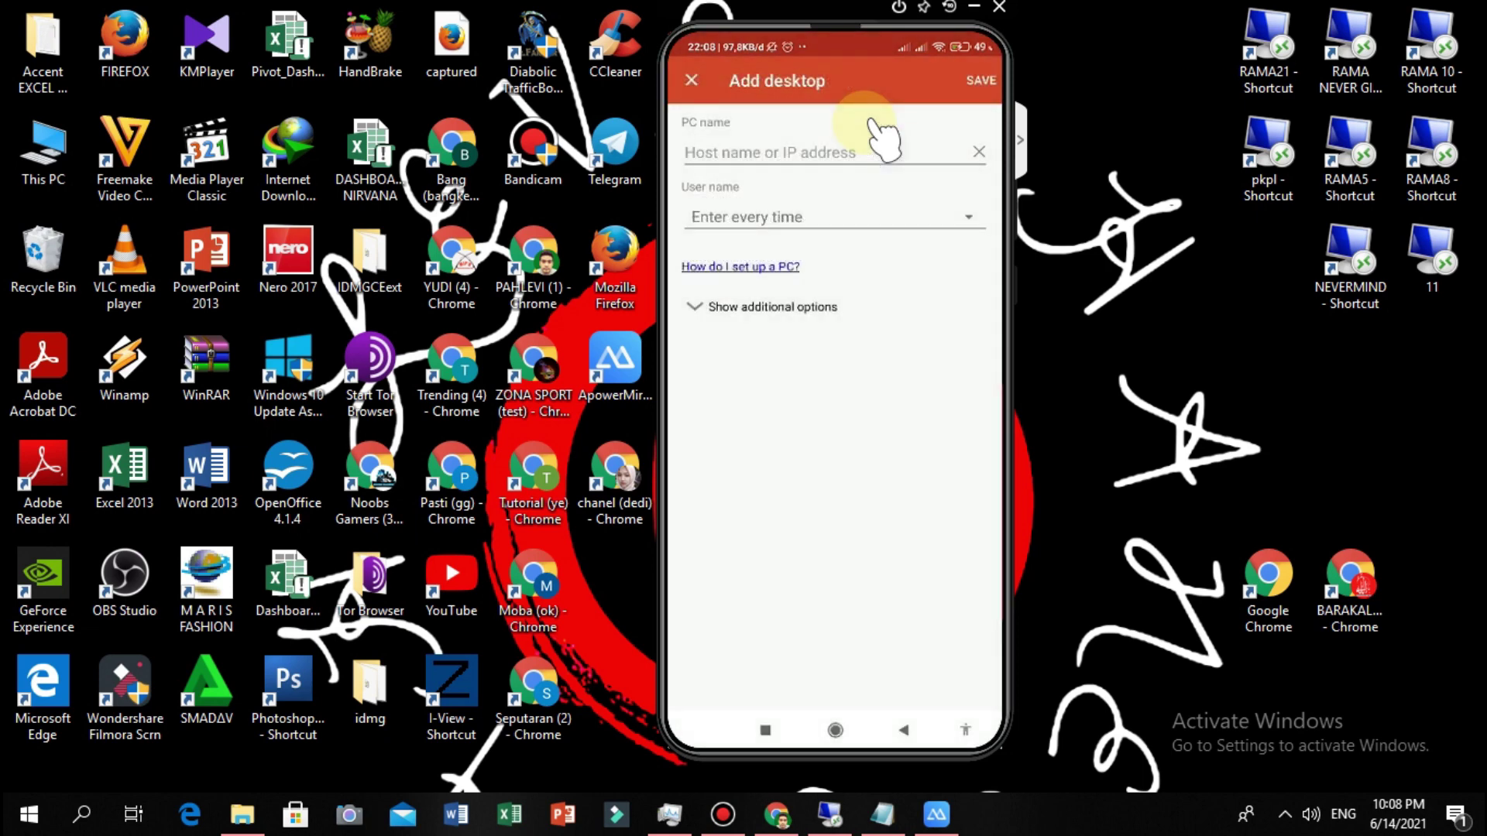
left_click(874, 122)
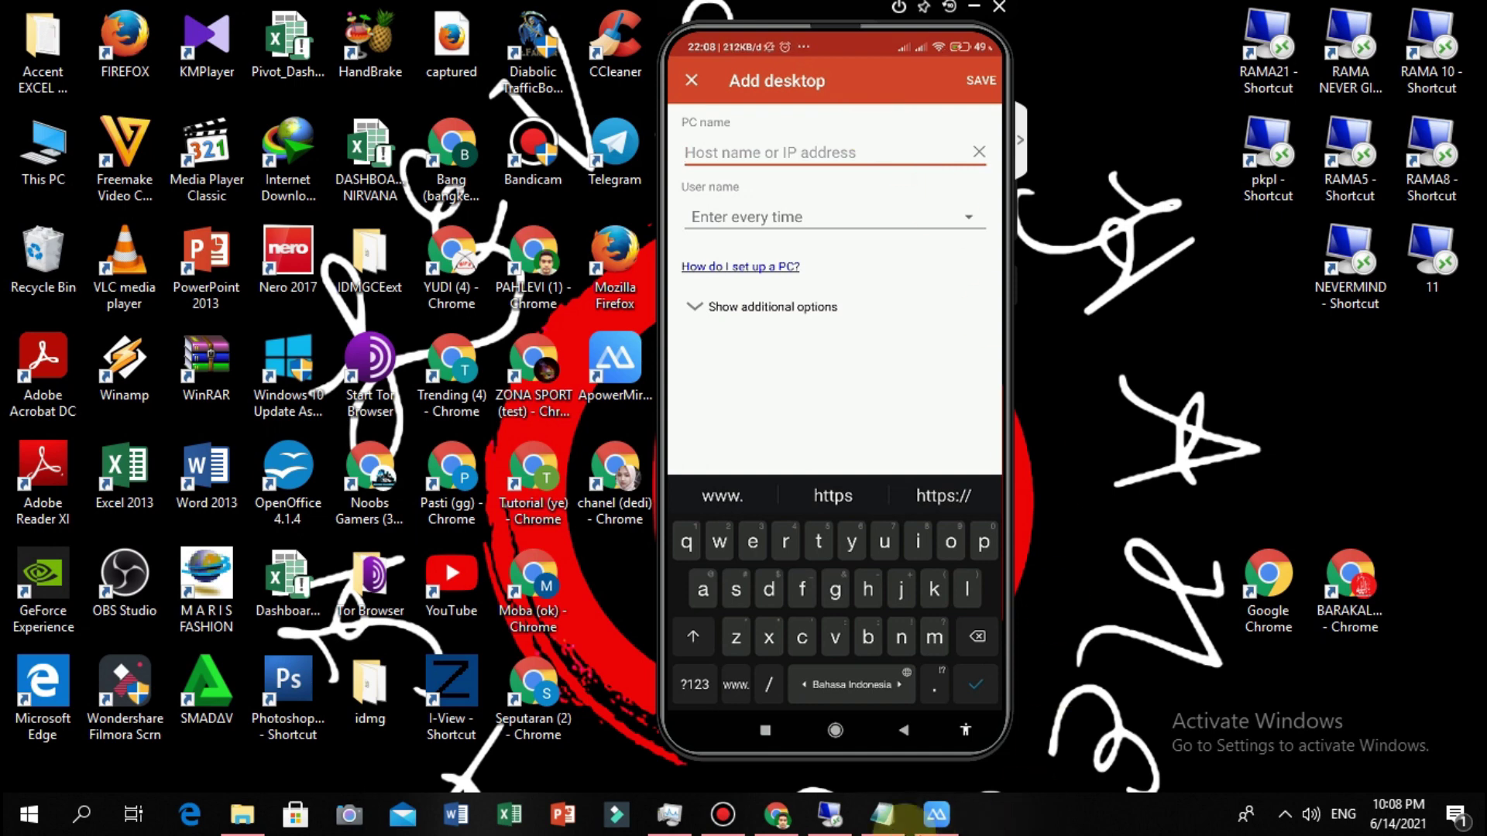
left_click(883, 814)
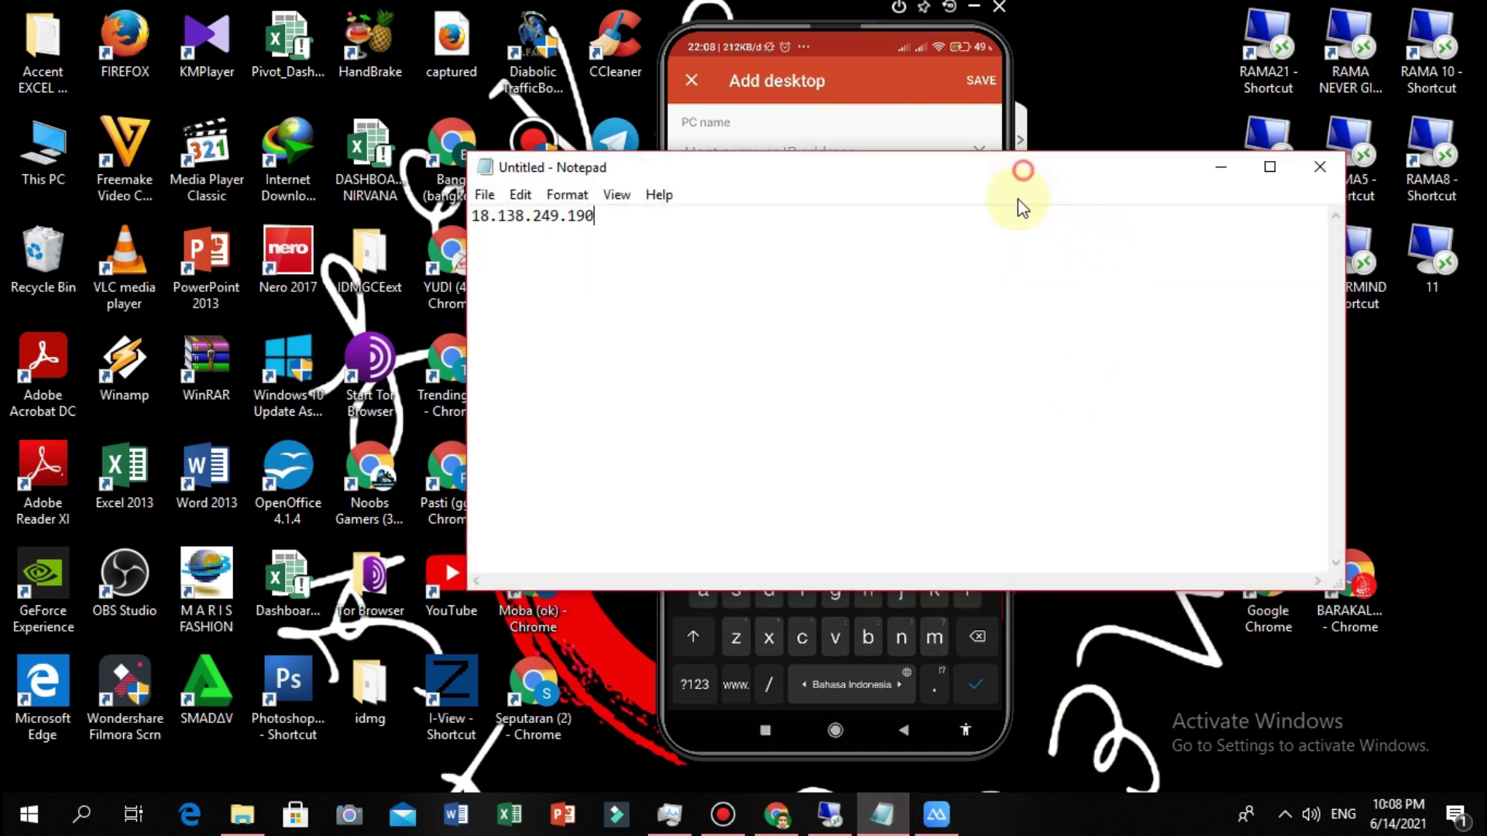
left_click_drag(1022, 170, 1020, 314)
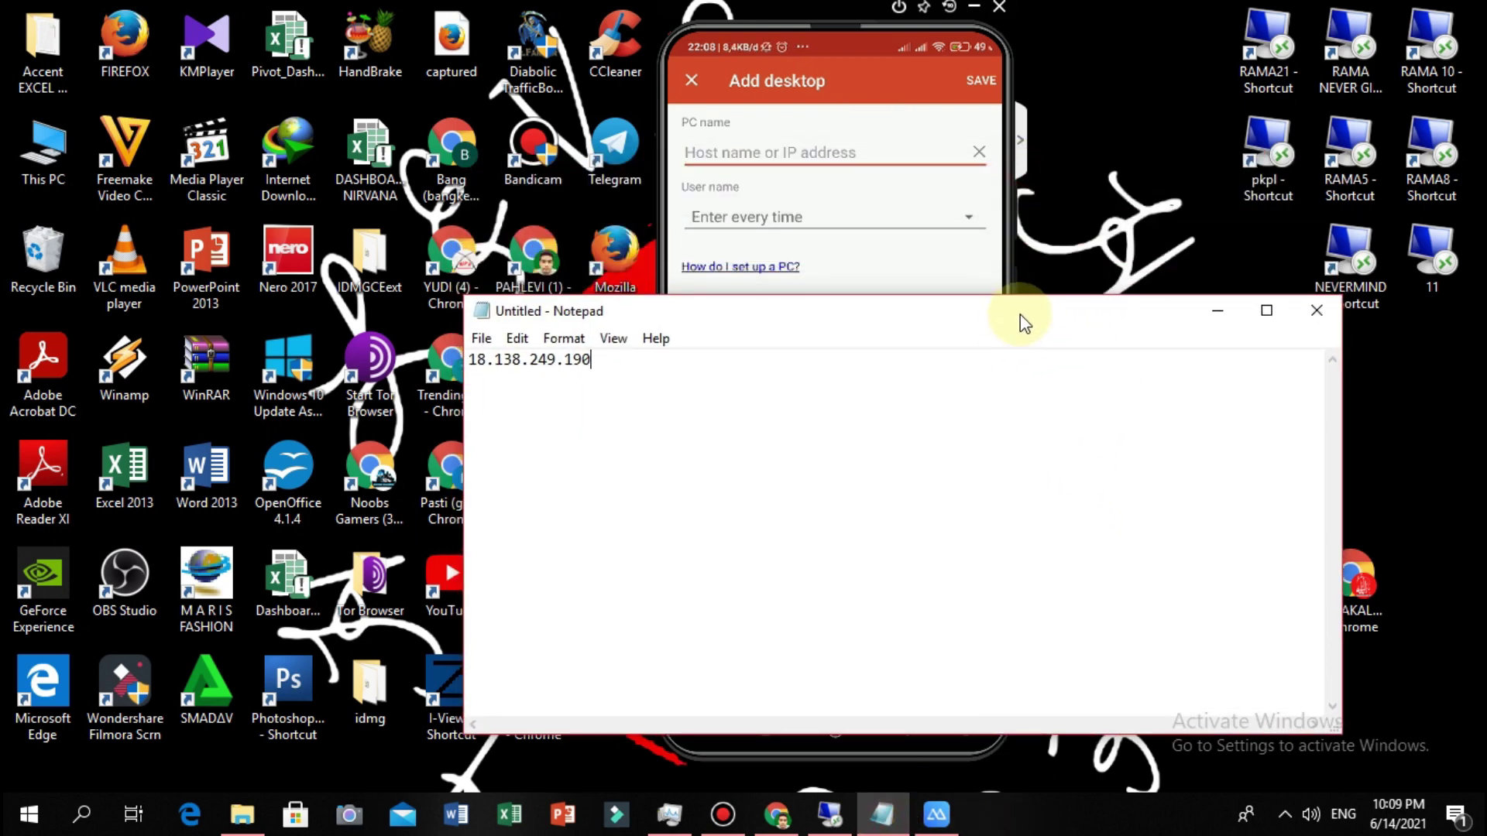
Enter PC name 18.138.249.190 and select Administrator as the user account.
type("18.")
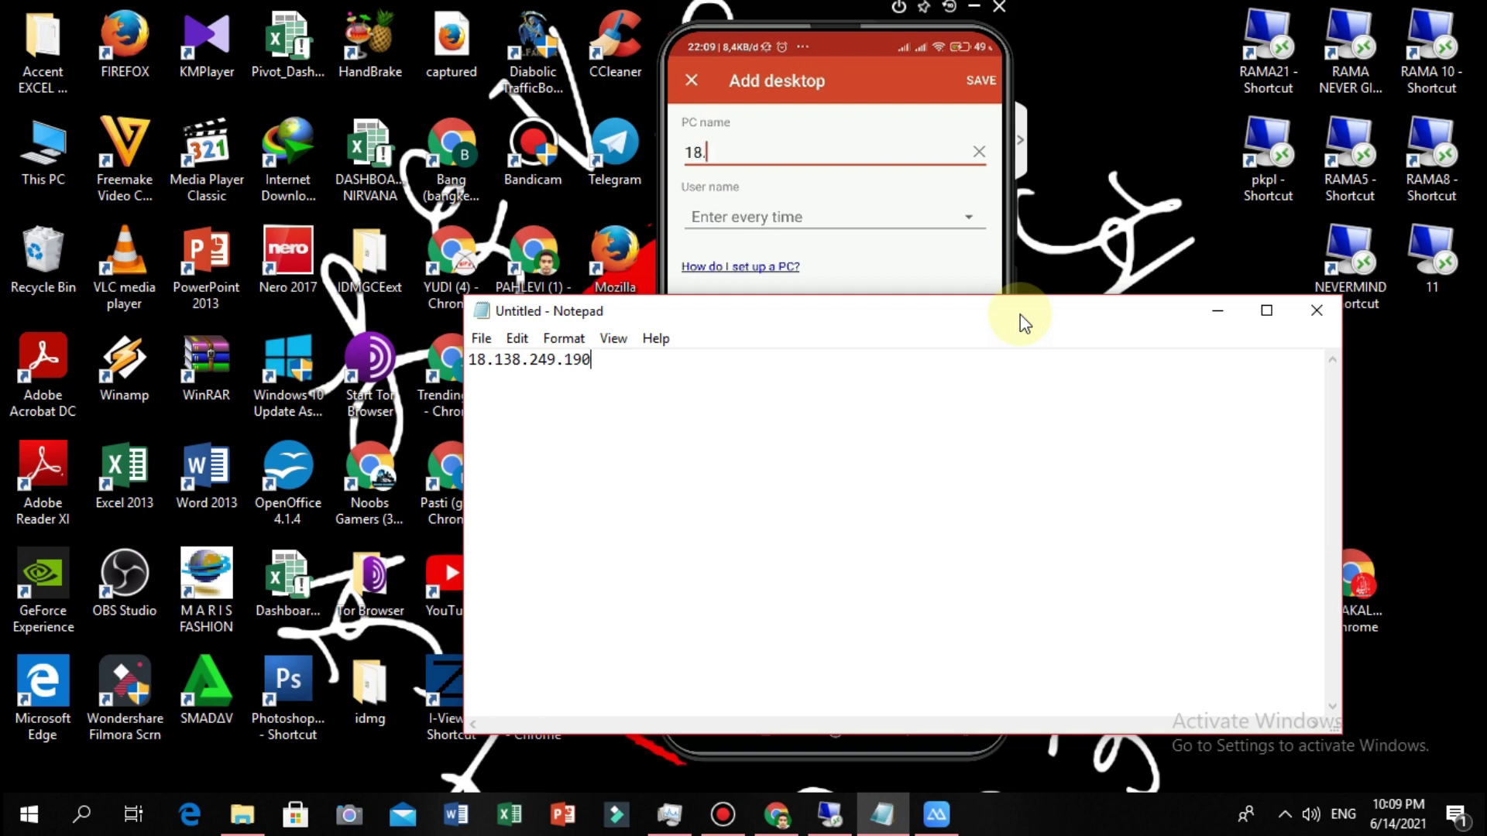
type("138.249")
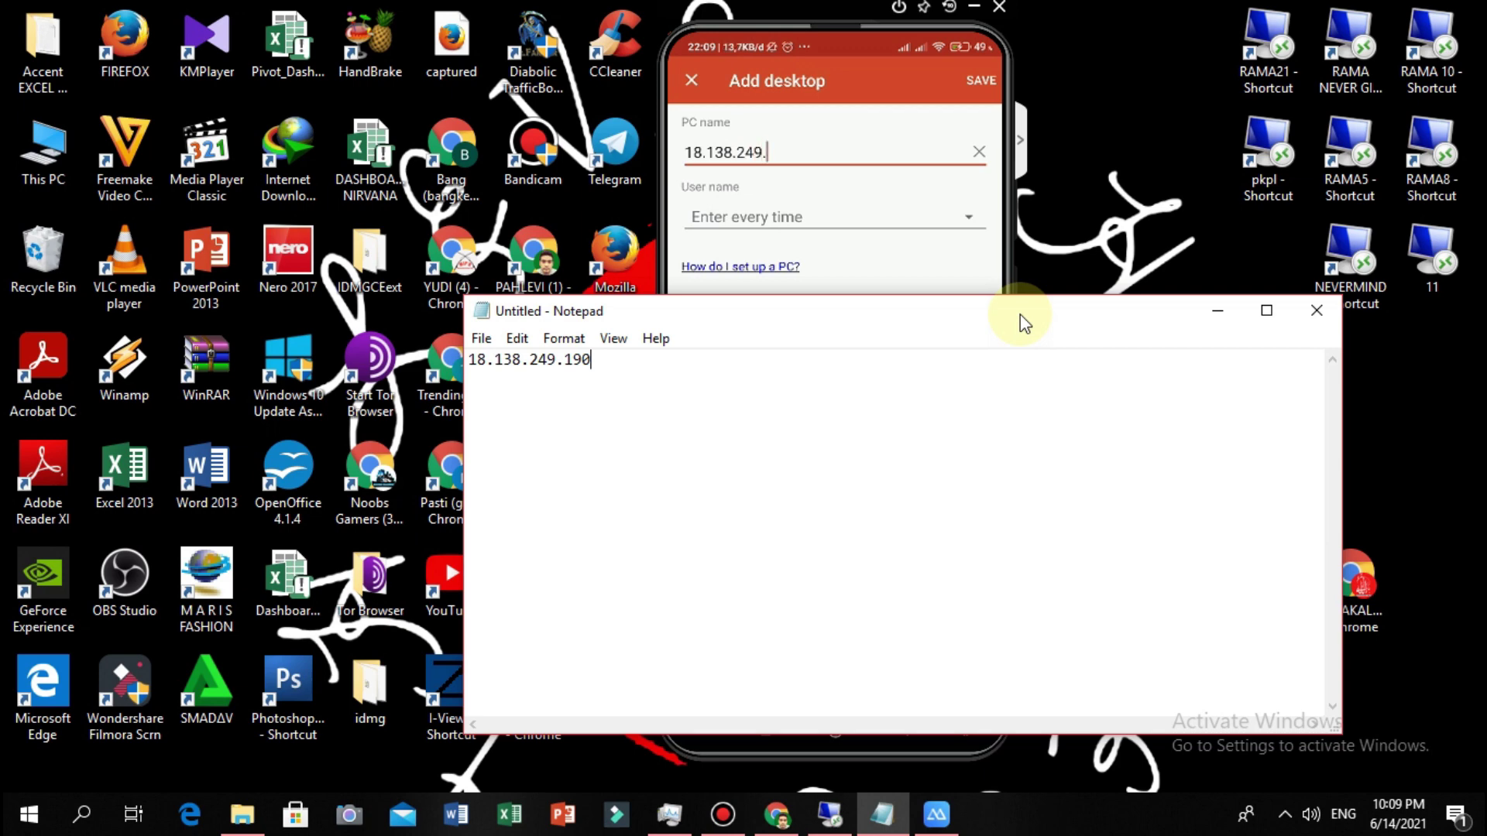
type(".190")
key("Tab")
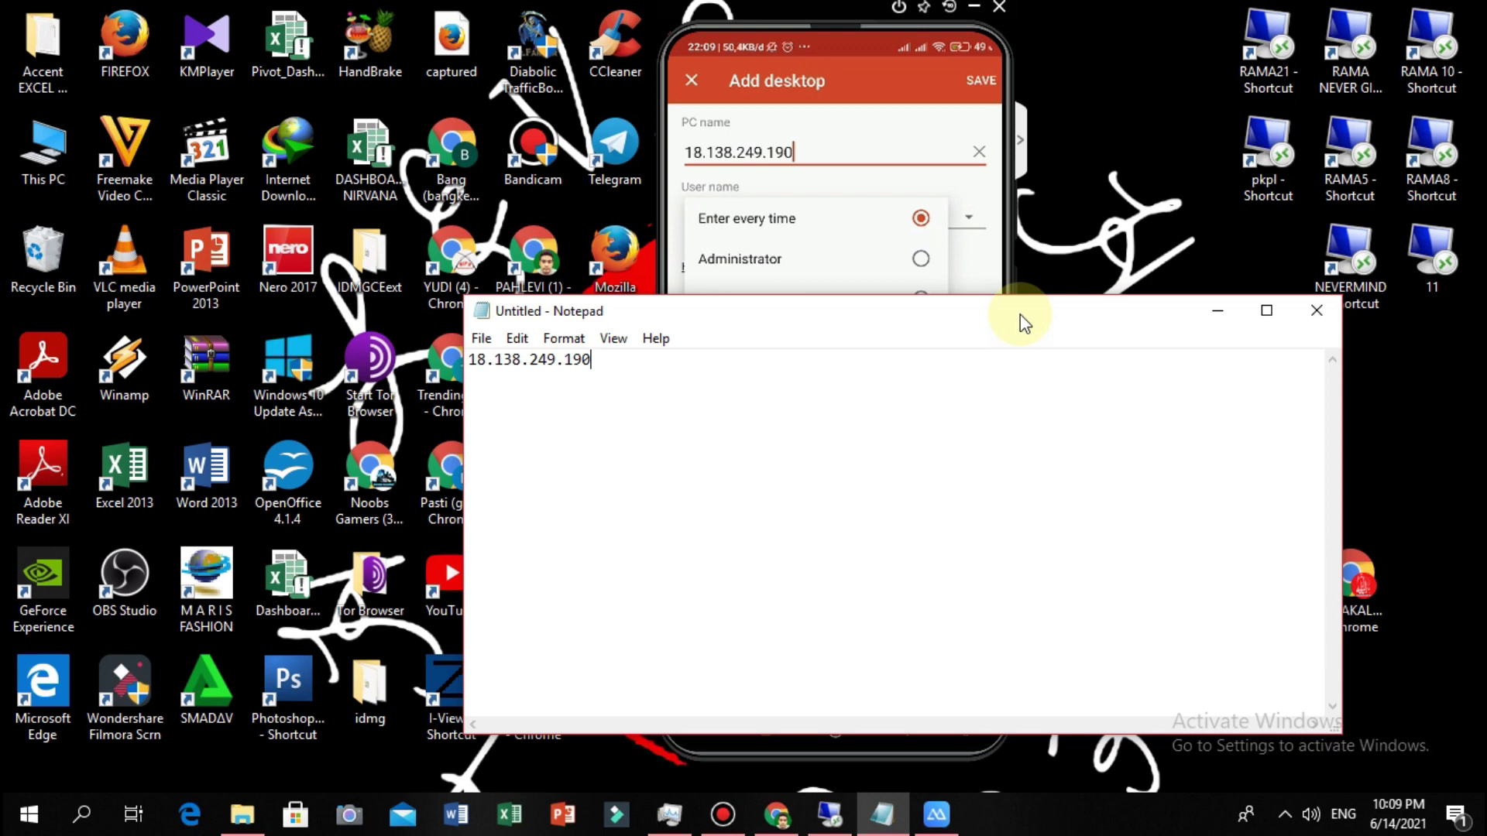
key("Down")
key("Return")
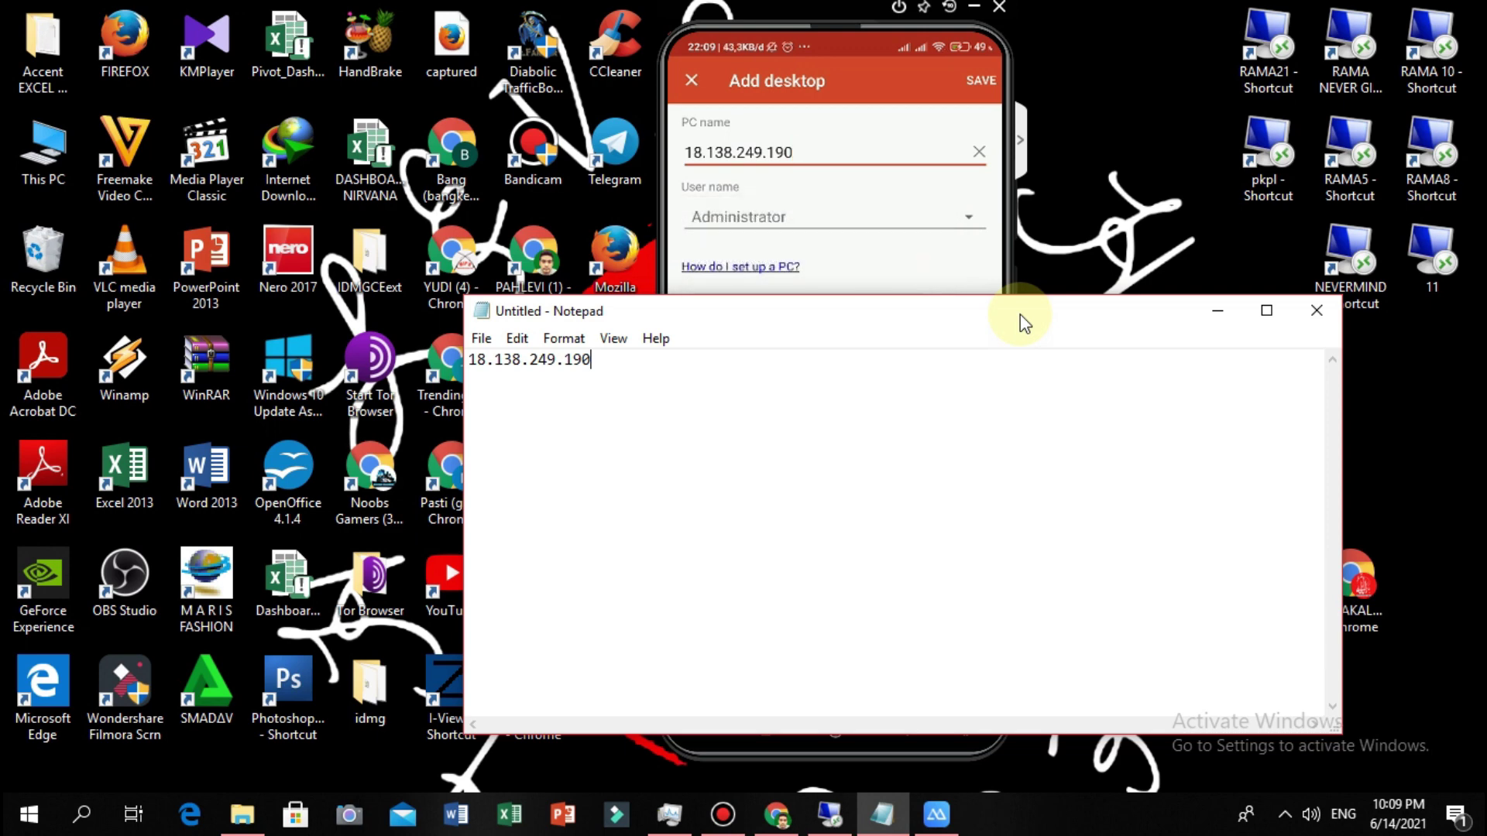
key("Tab")
key("shift+Tab")
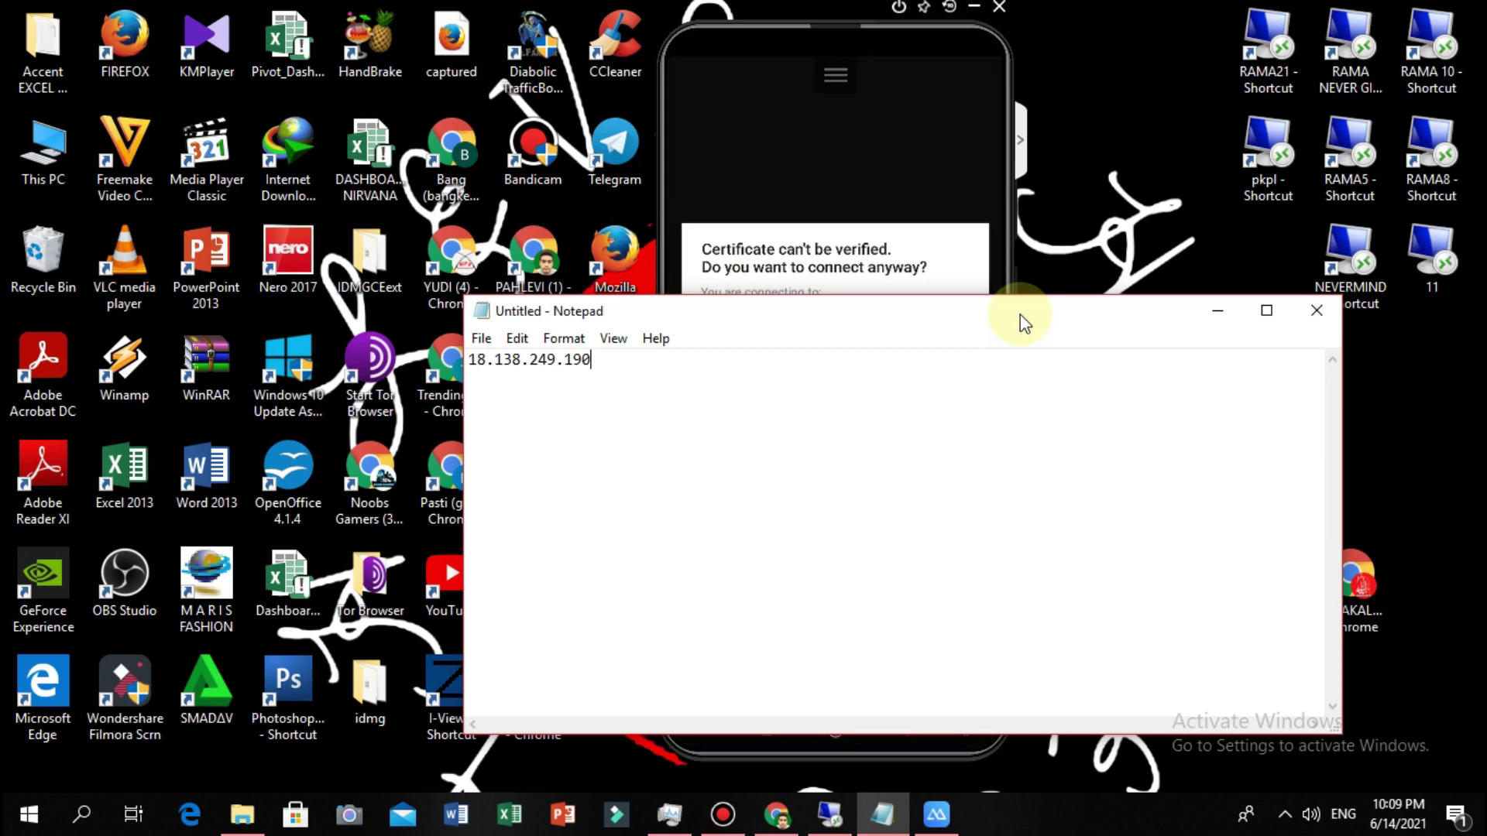
Hide the notes, dismiss the PC's session-ended message, minimize the connection window and close the session panels.
left_click(1217, 310)
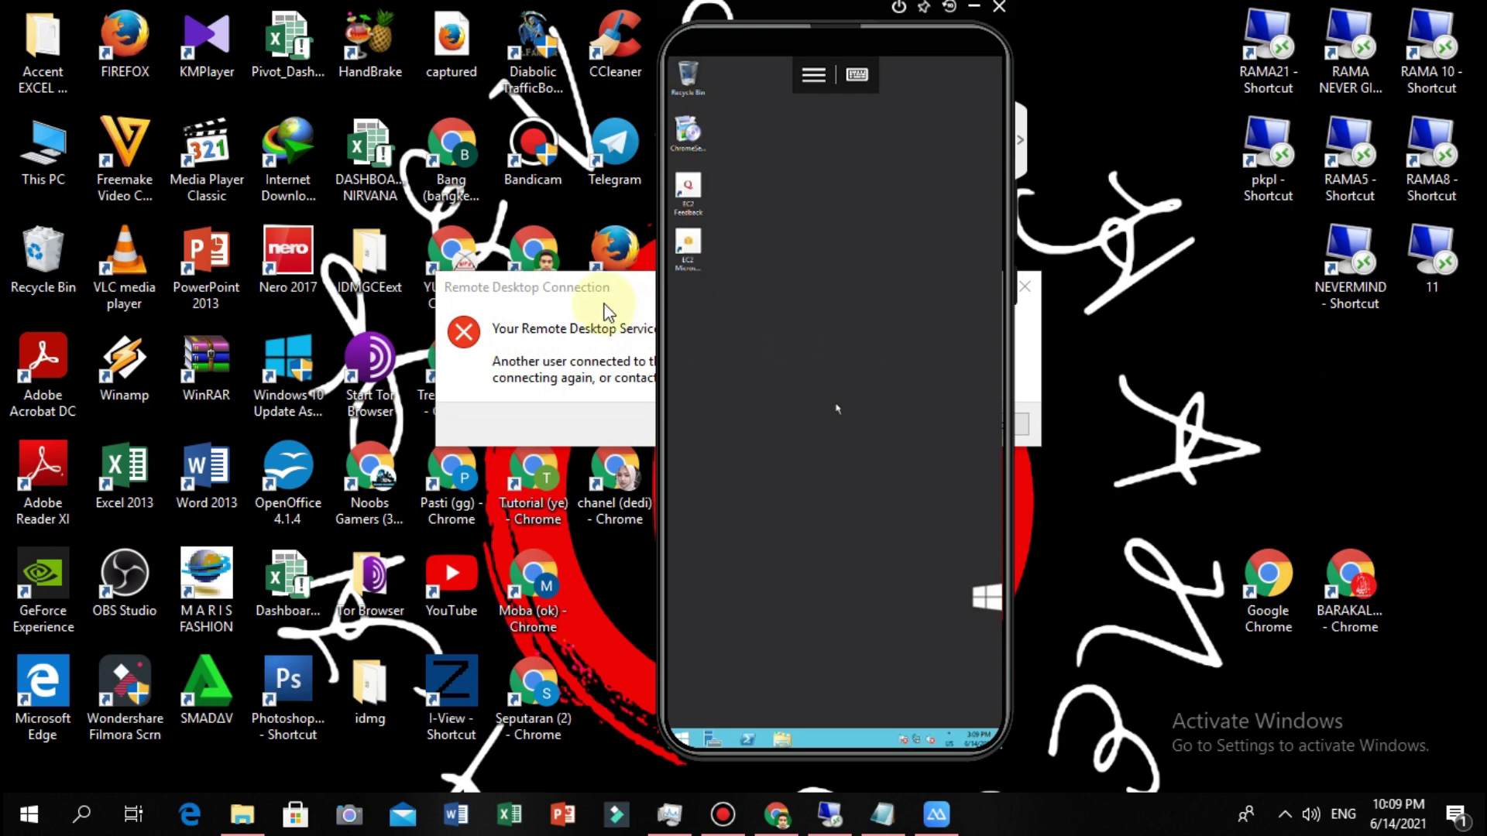
left_click(1027, 391)
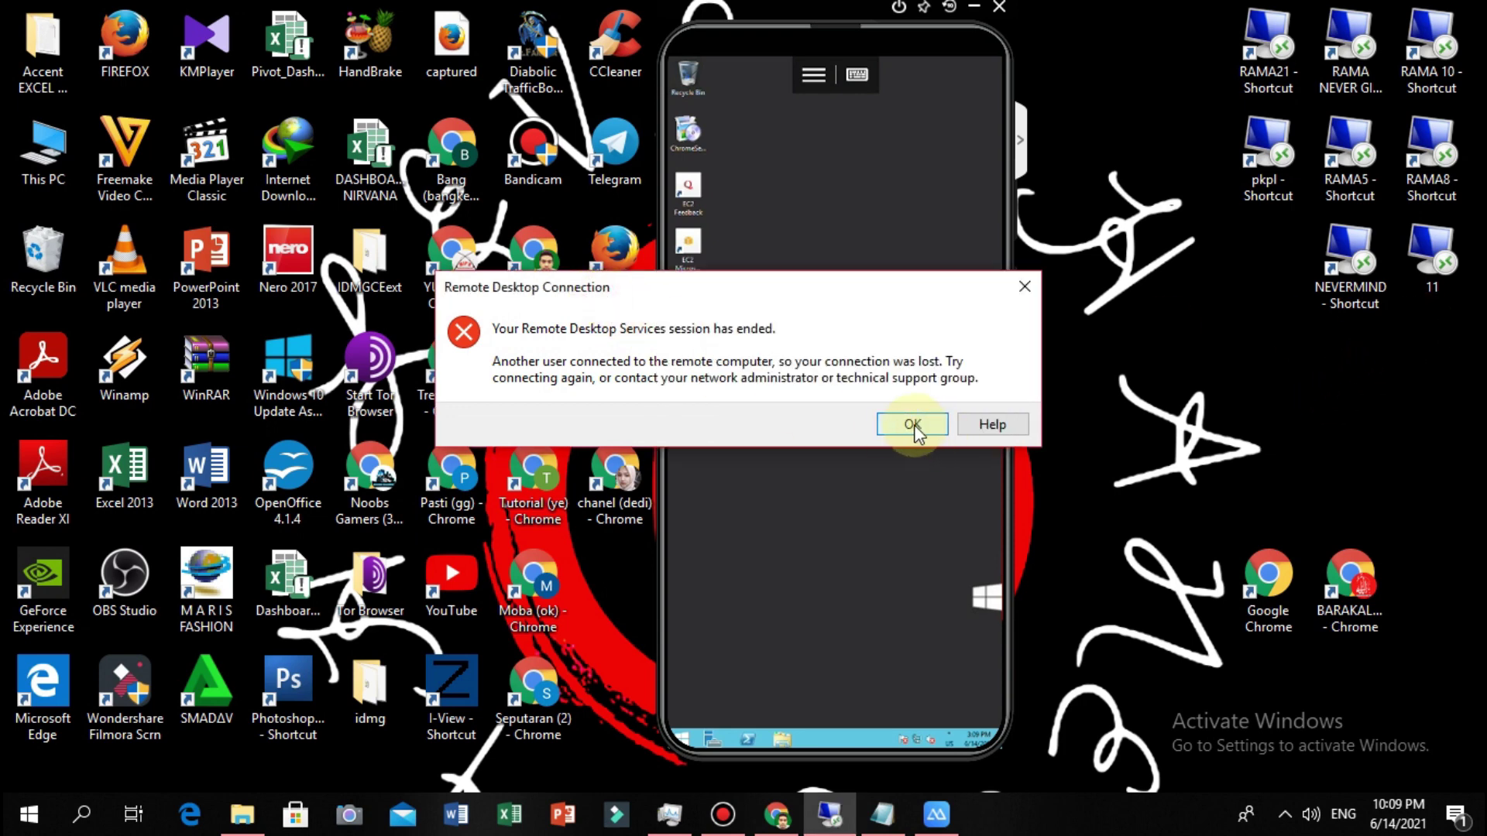
left_click(912, 425)
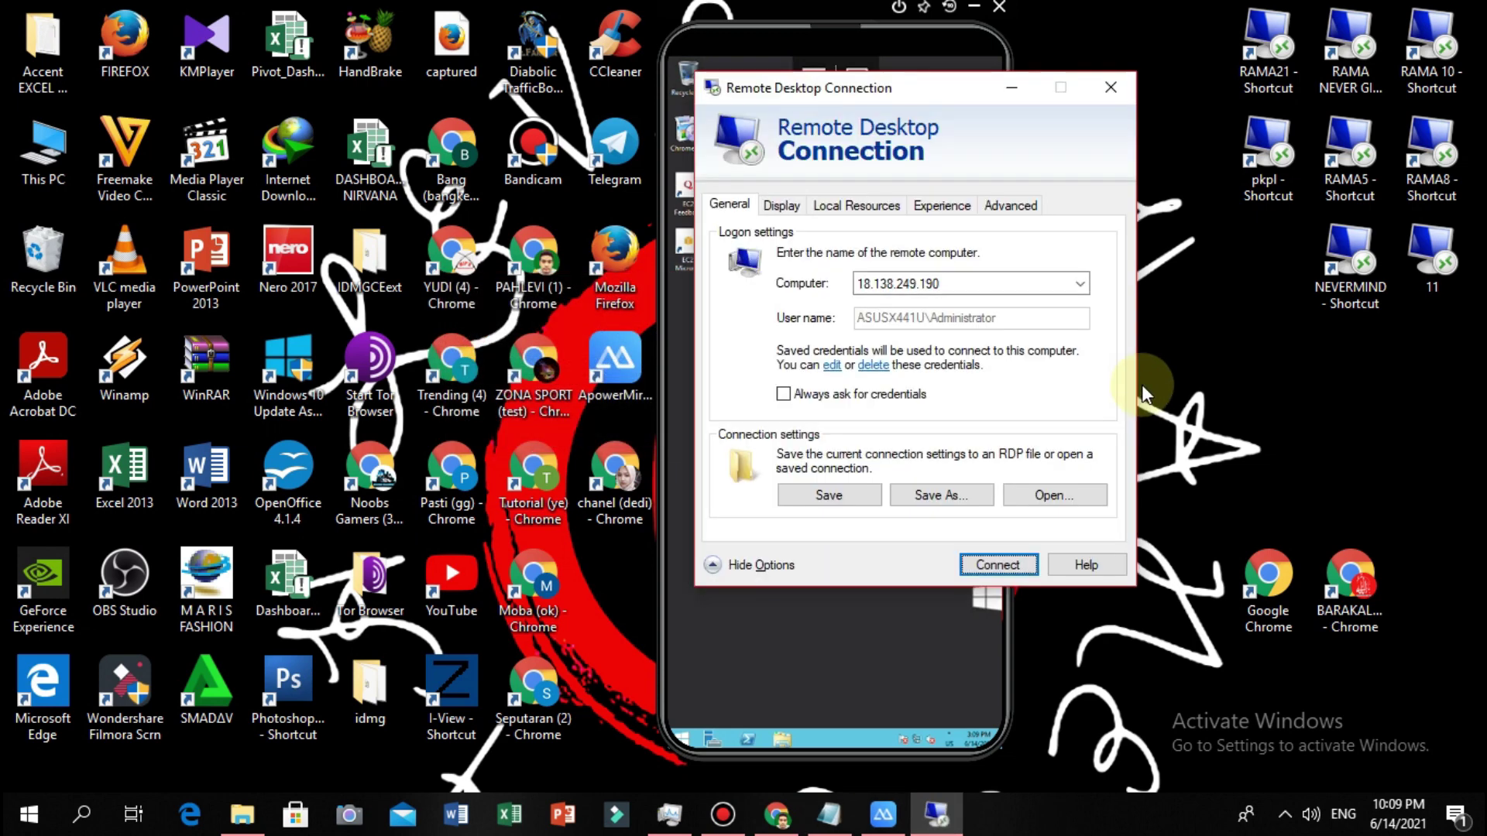
left_click(1011, 87)
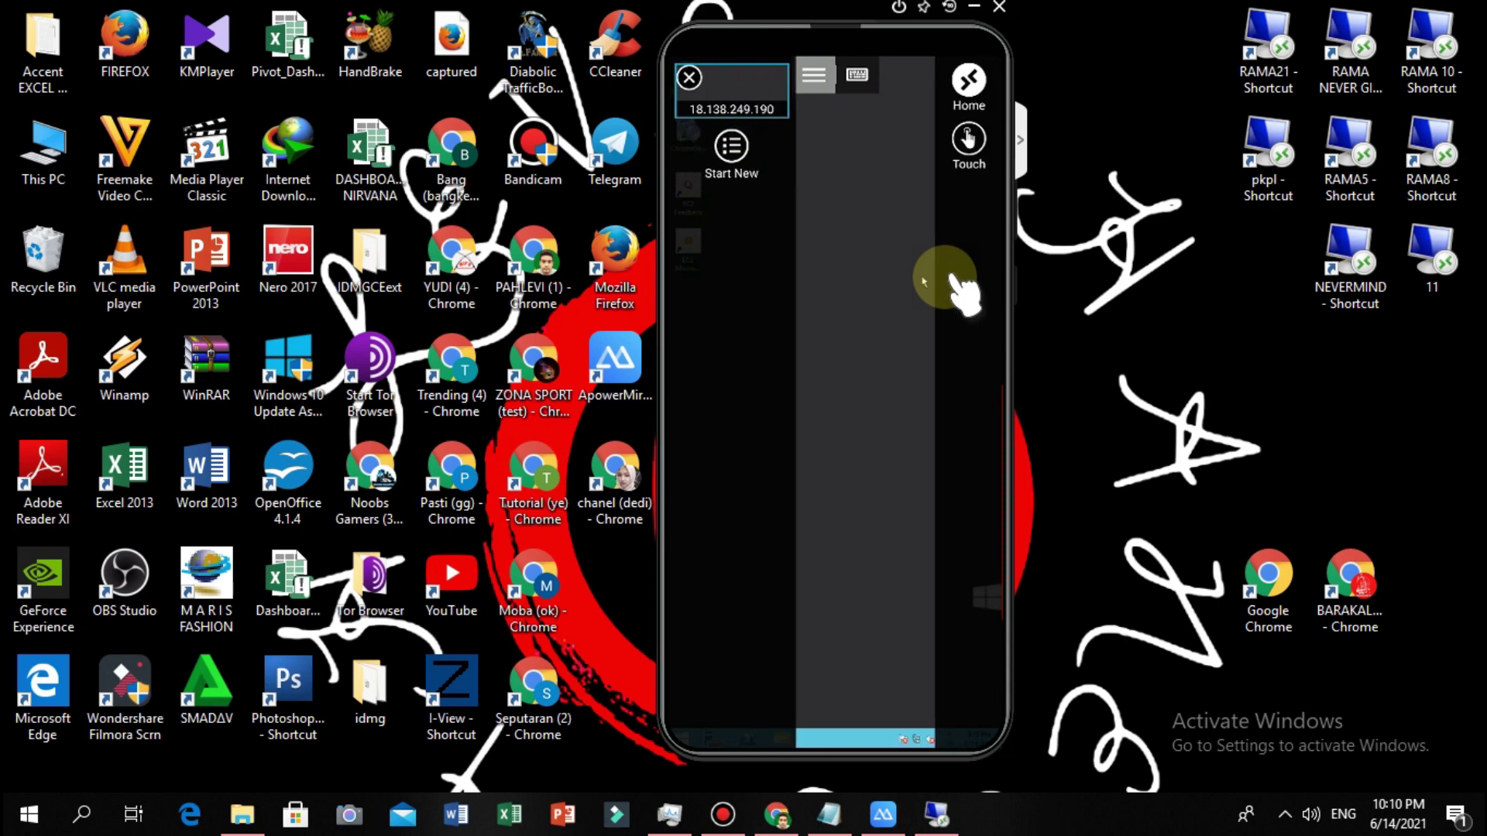
left_click(954, 279)
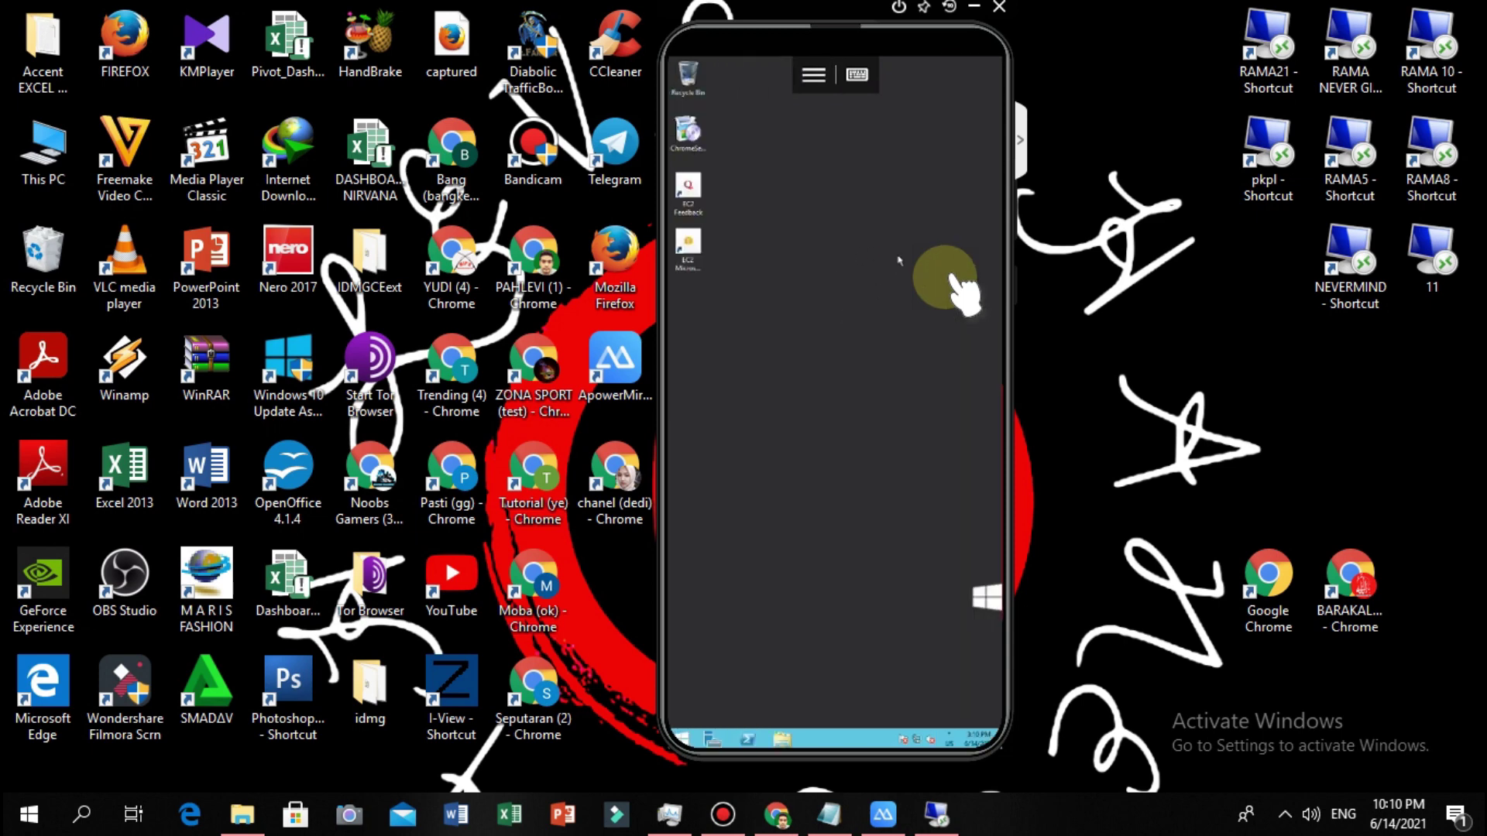